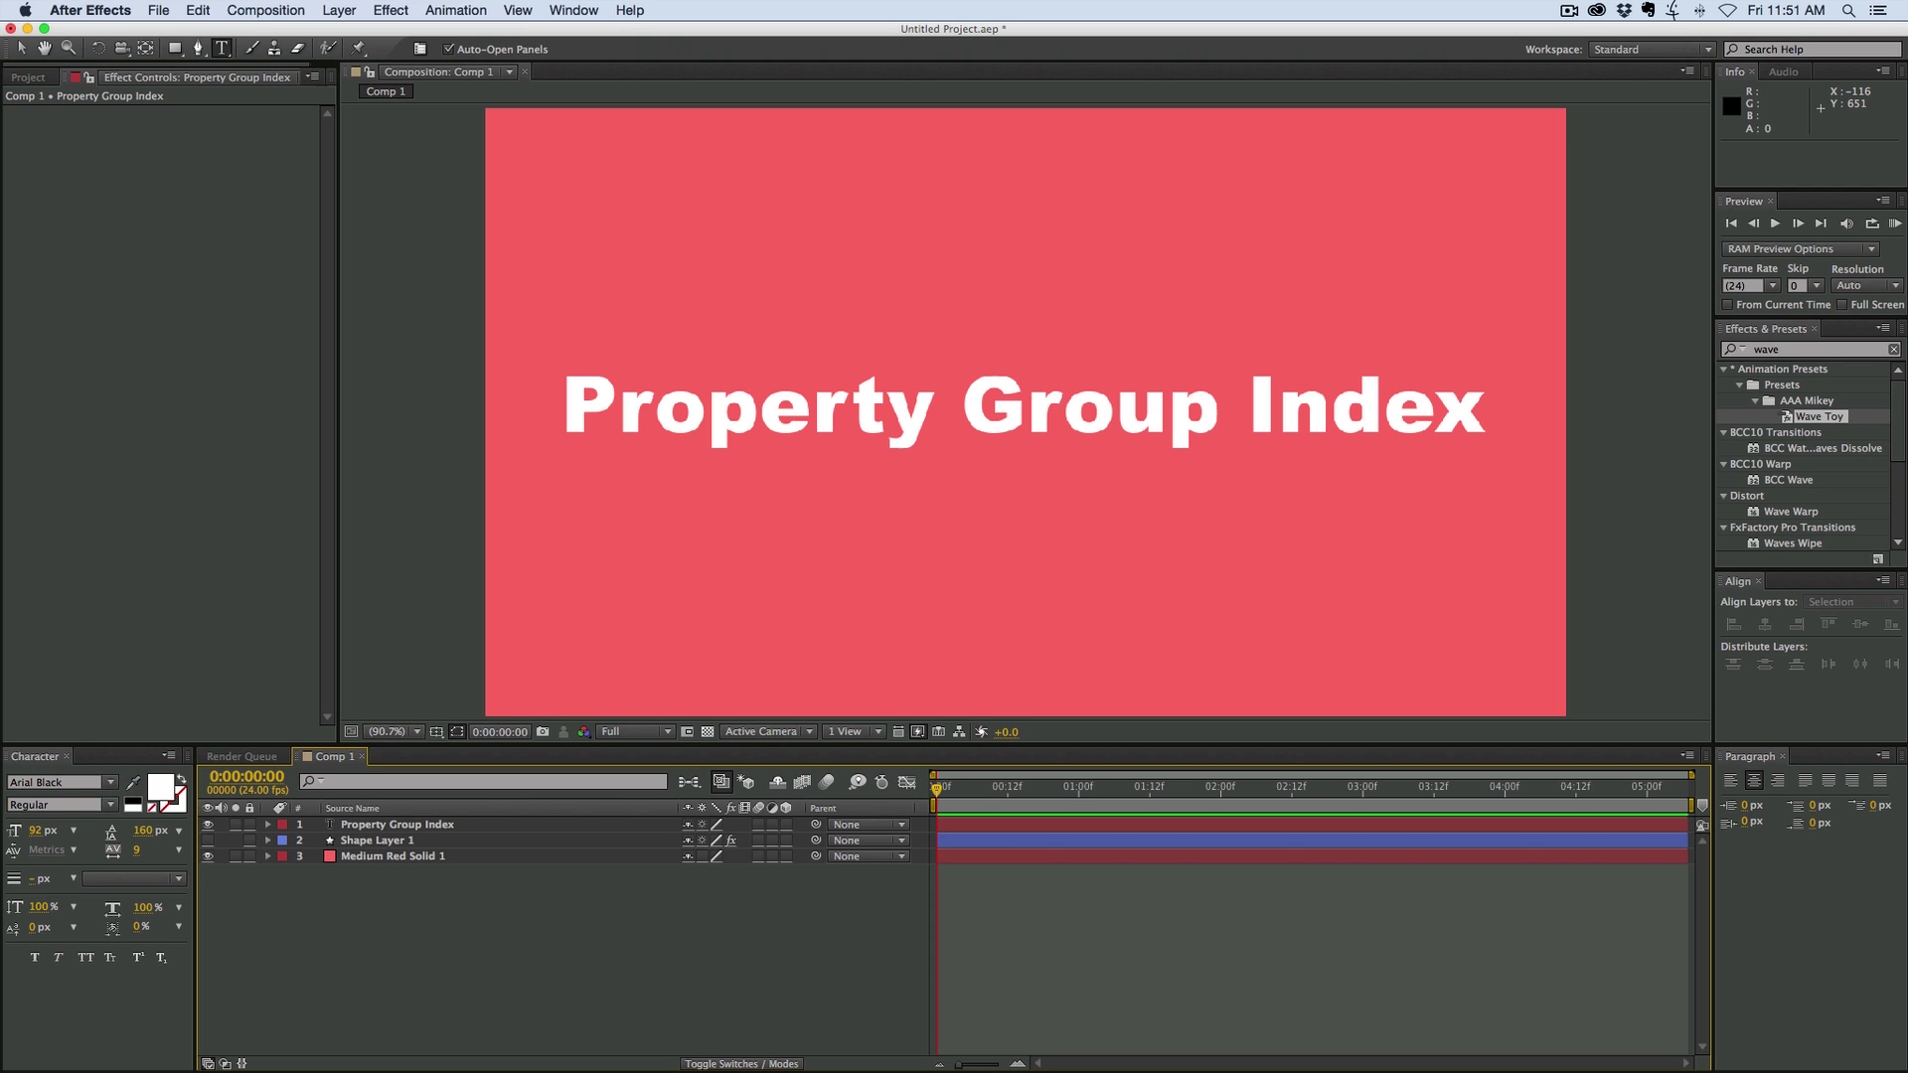
# Bring Safari forward and scroll through the cinemaspice.net home page
pyautogui.press('super+Tab')
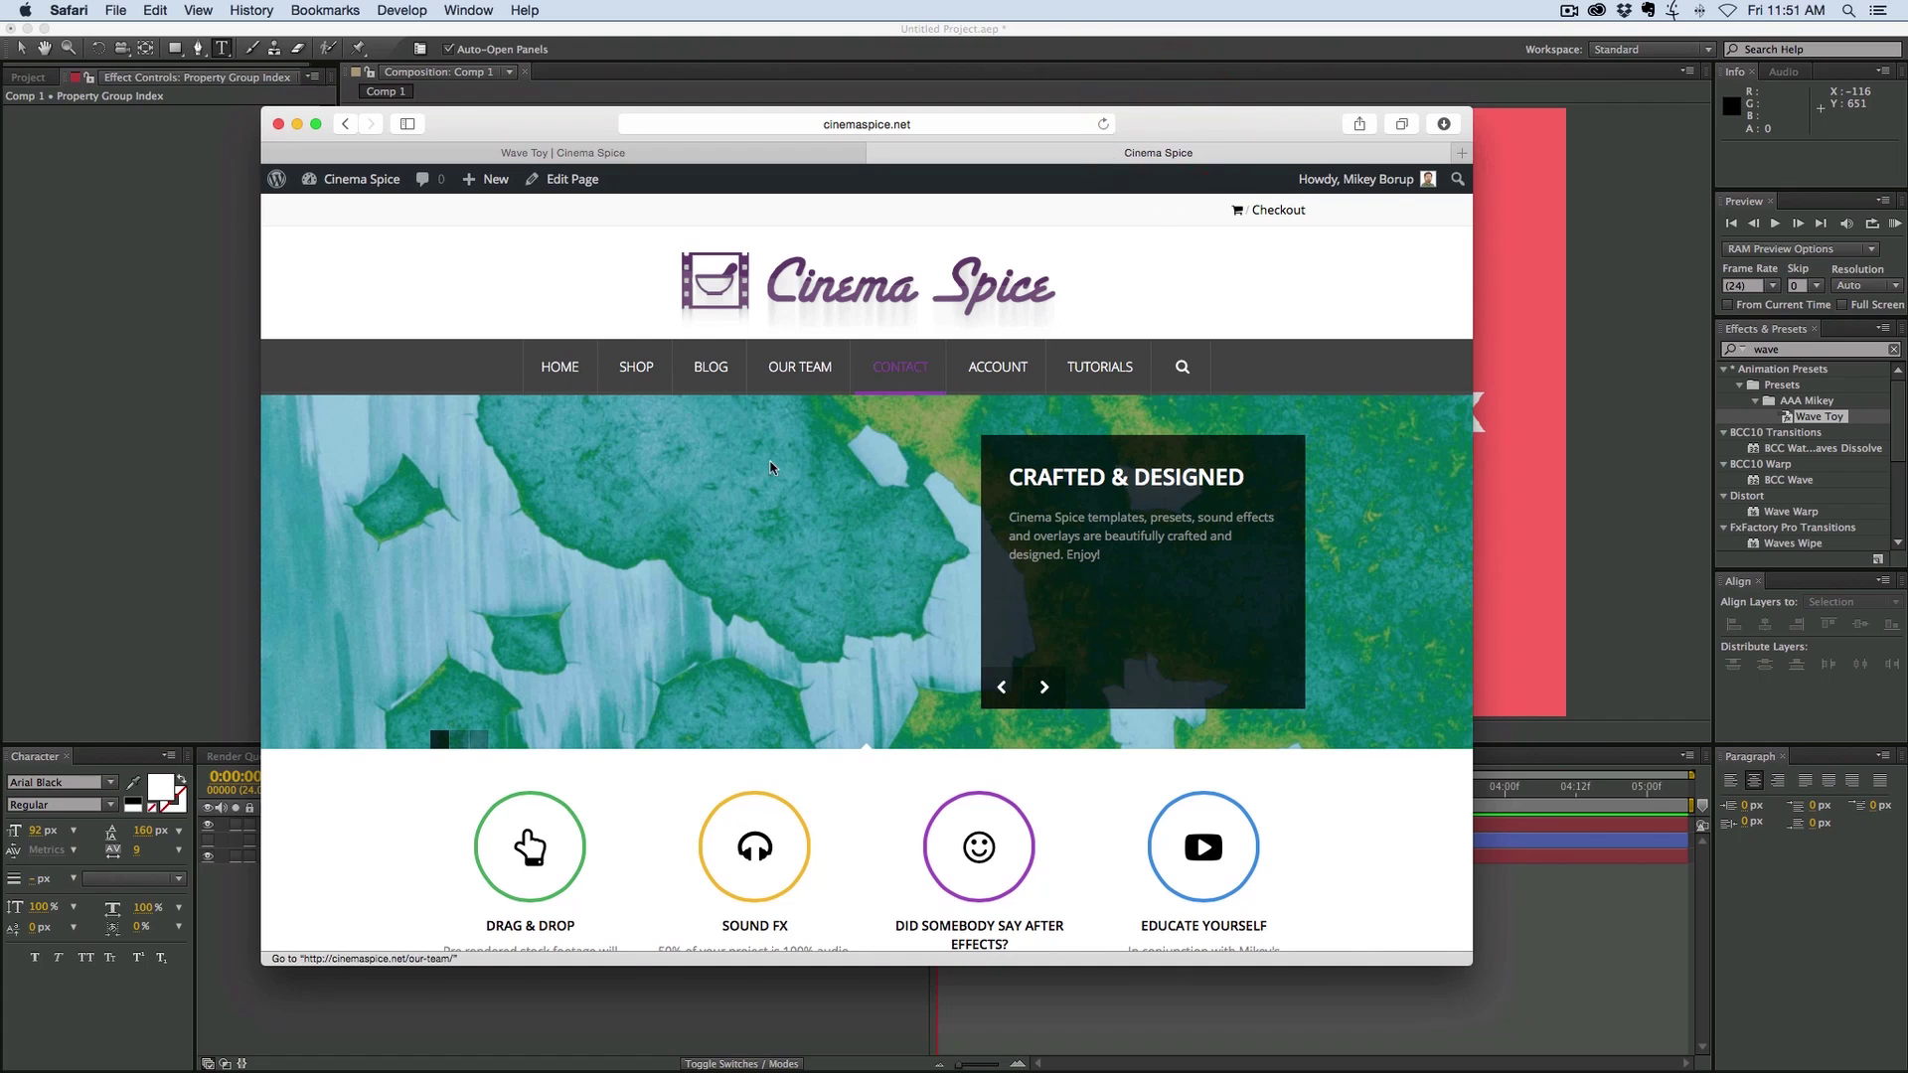
pyautogui.scroll(-3, 895, 509)
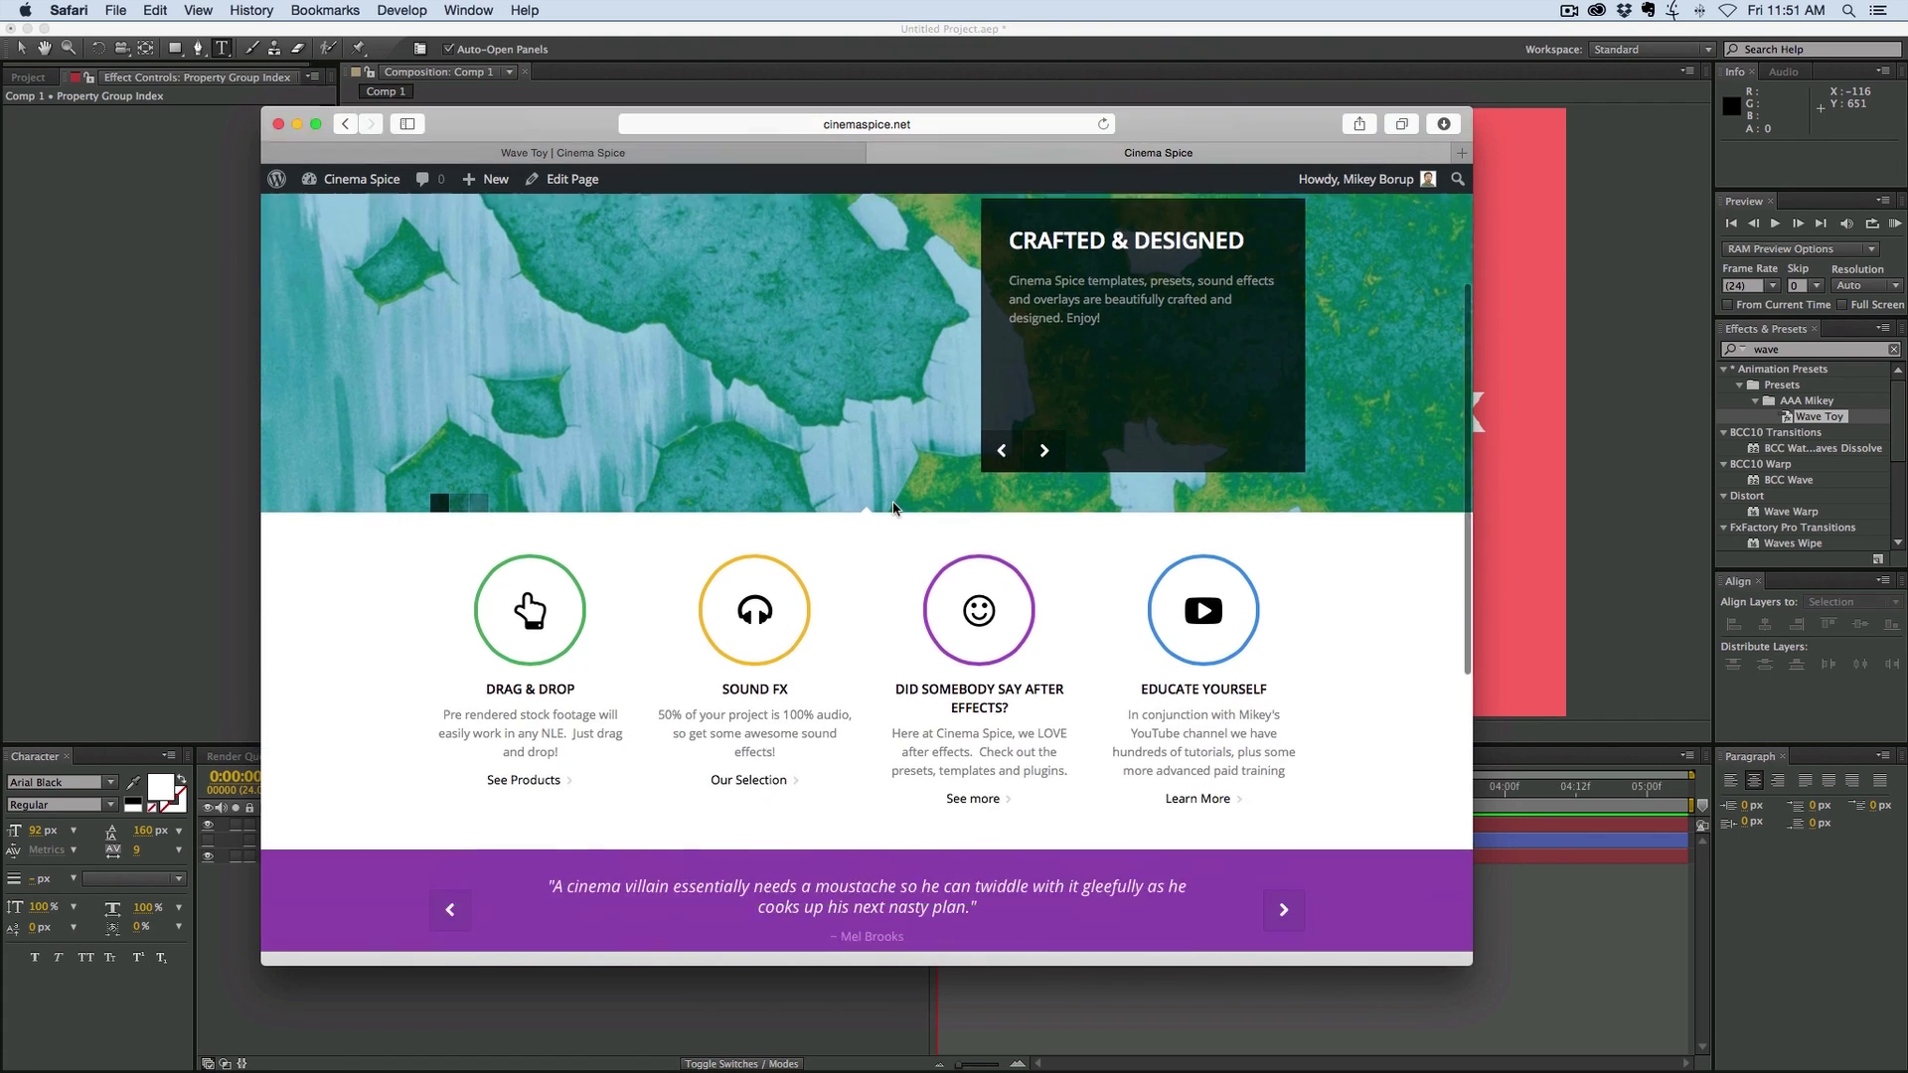
pyautogui.scroll(-5, 893, 509)
pyautogui.scroll(10, 813, 287)
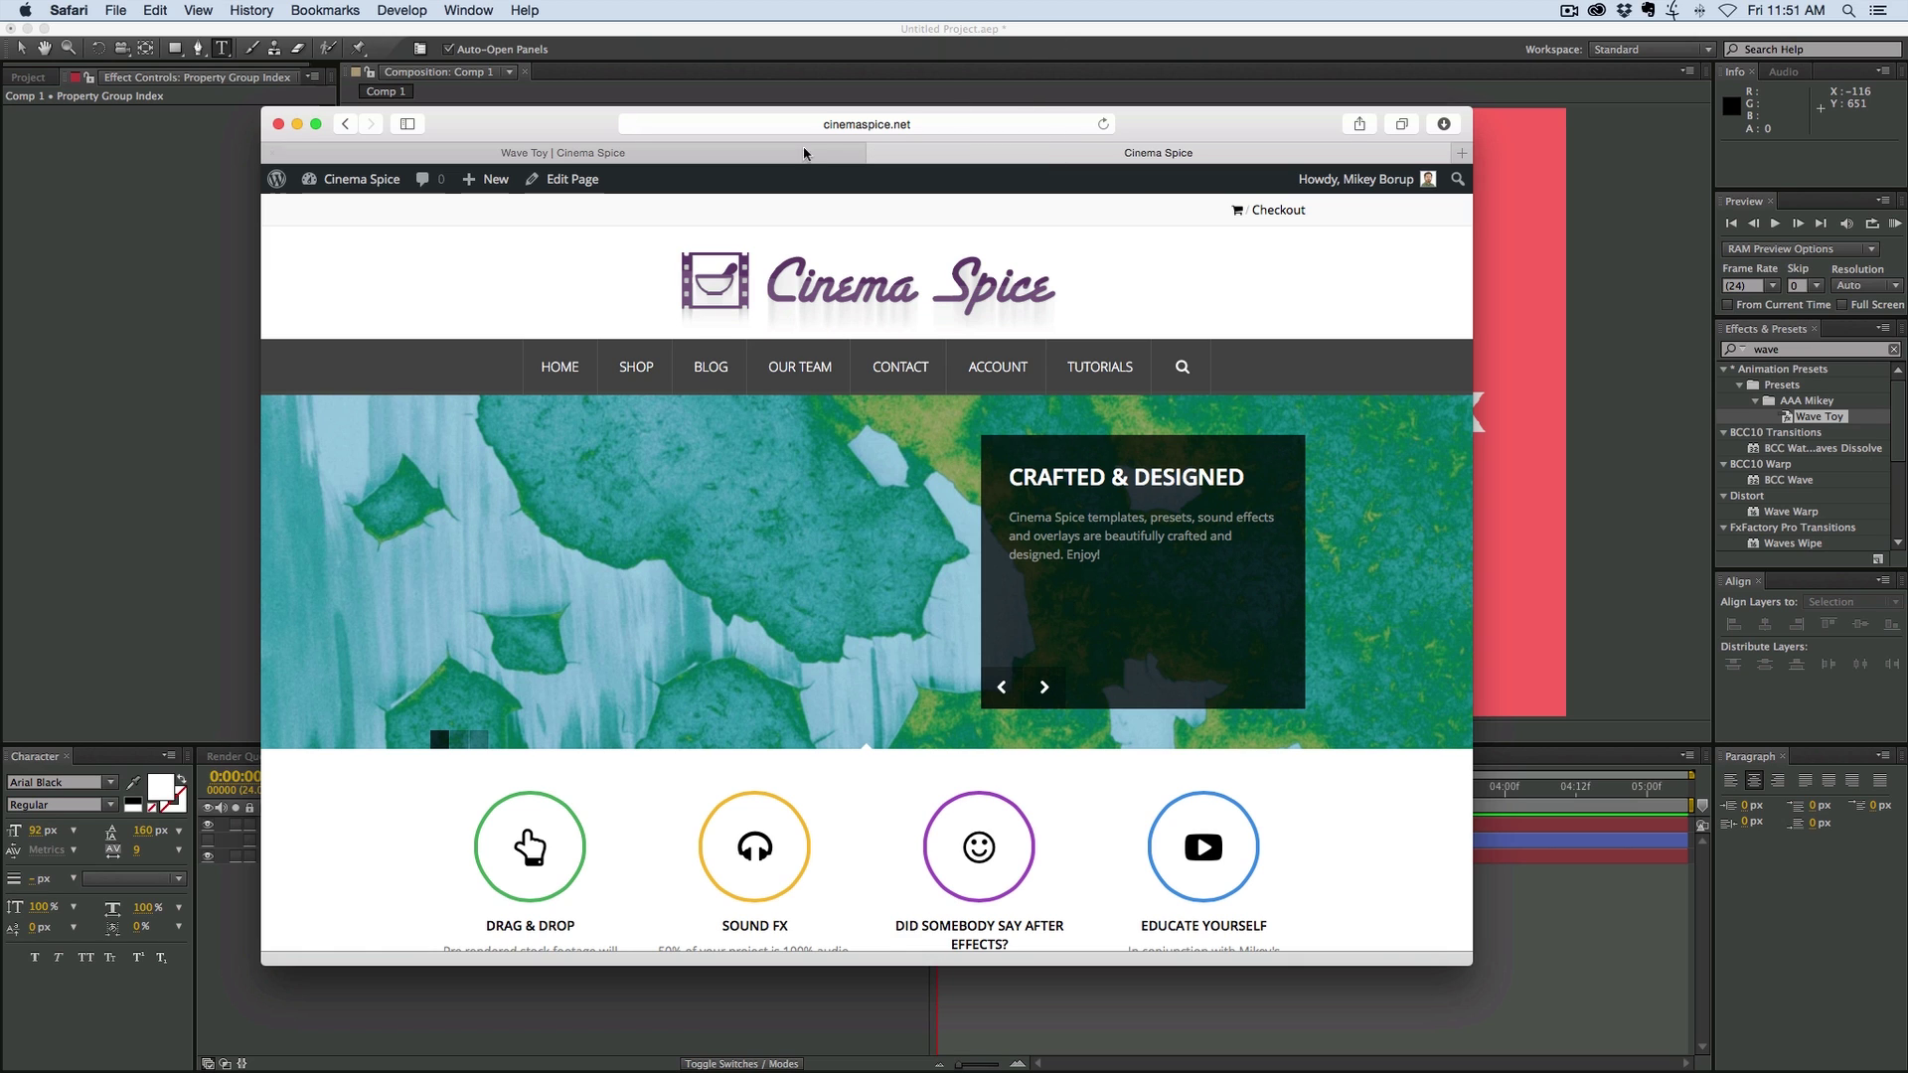
# Show the 'Wave Toy | Cinema Spice' page, then drag the Safari window aside and minimize it
pyautogui.click(700, 154)
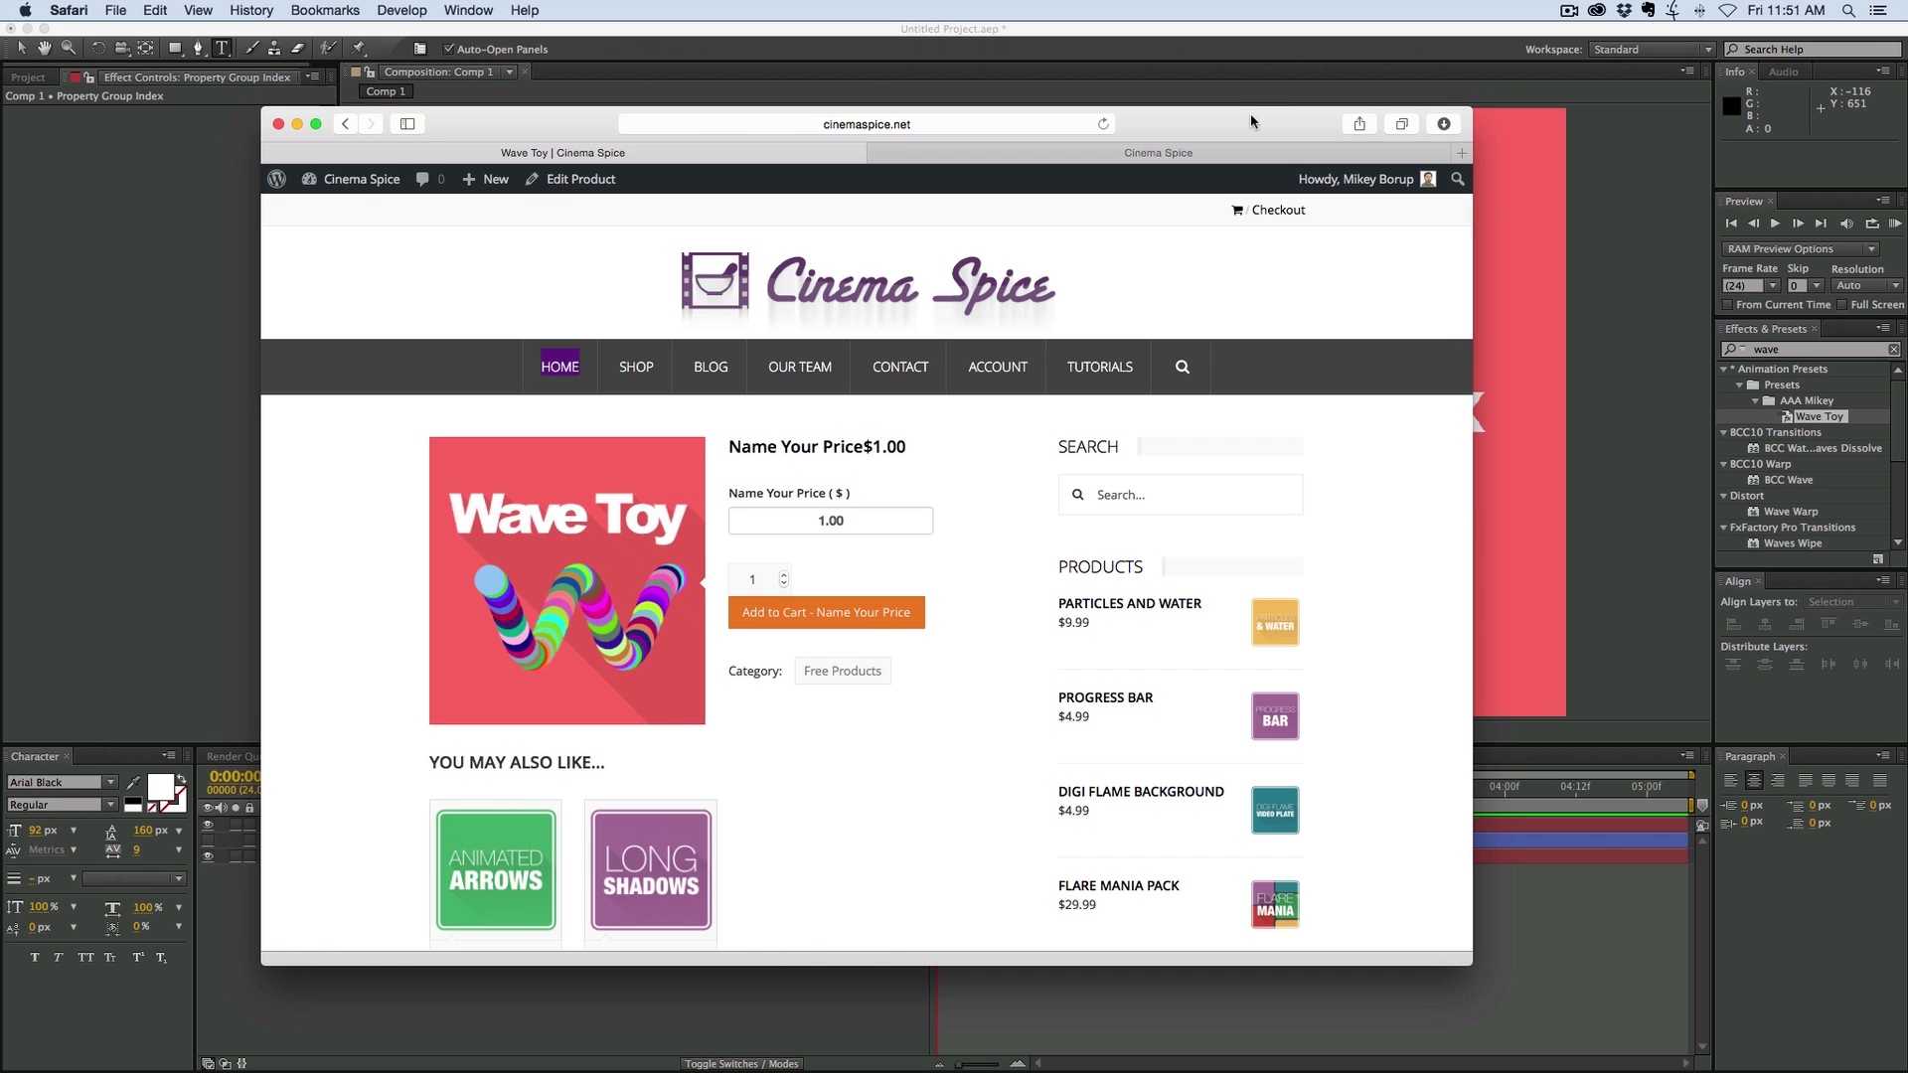
pyautogui.moveTo(1250, 114); pyautogui.dragTo(509, 408)
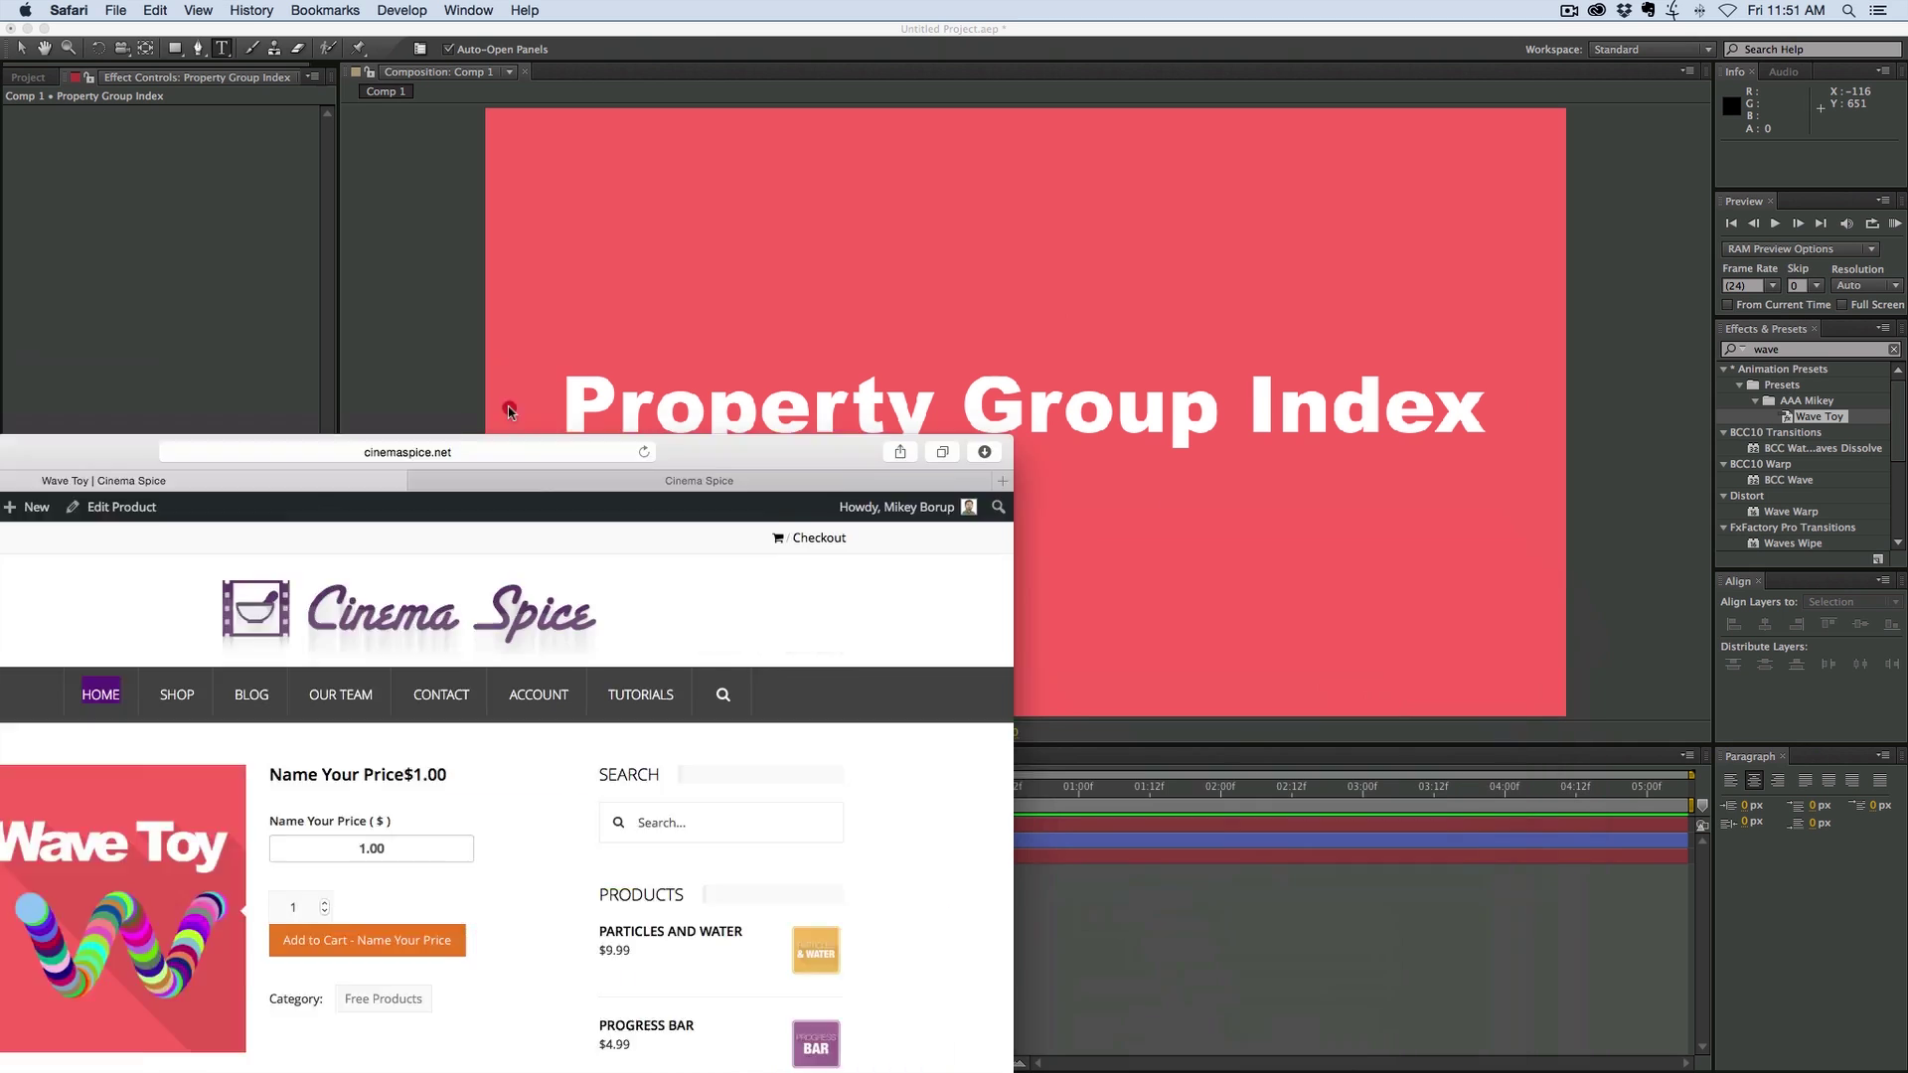
pyautogui.press('cmd+m')
# Inspect the Property Group Index, Shape Layer 1 and Medium Red Solid 1 layers, then shrink the viewer
pyautogui.click(554, 902)
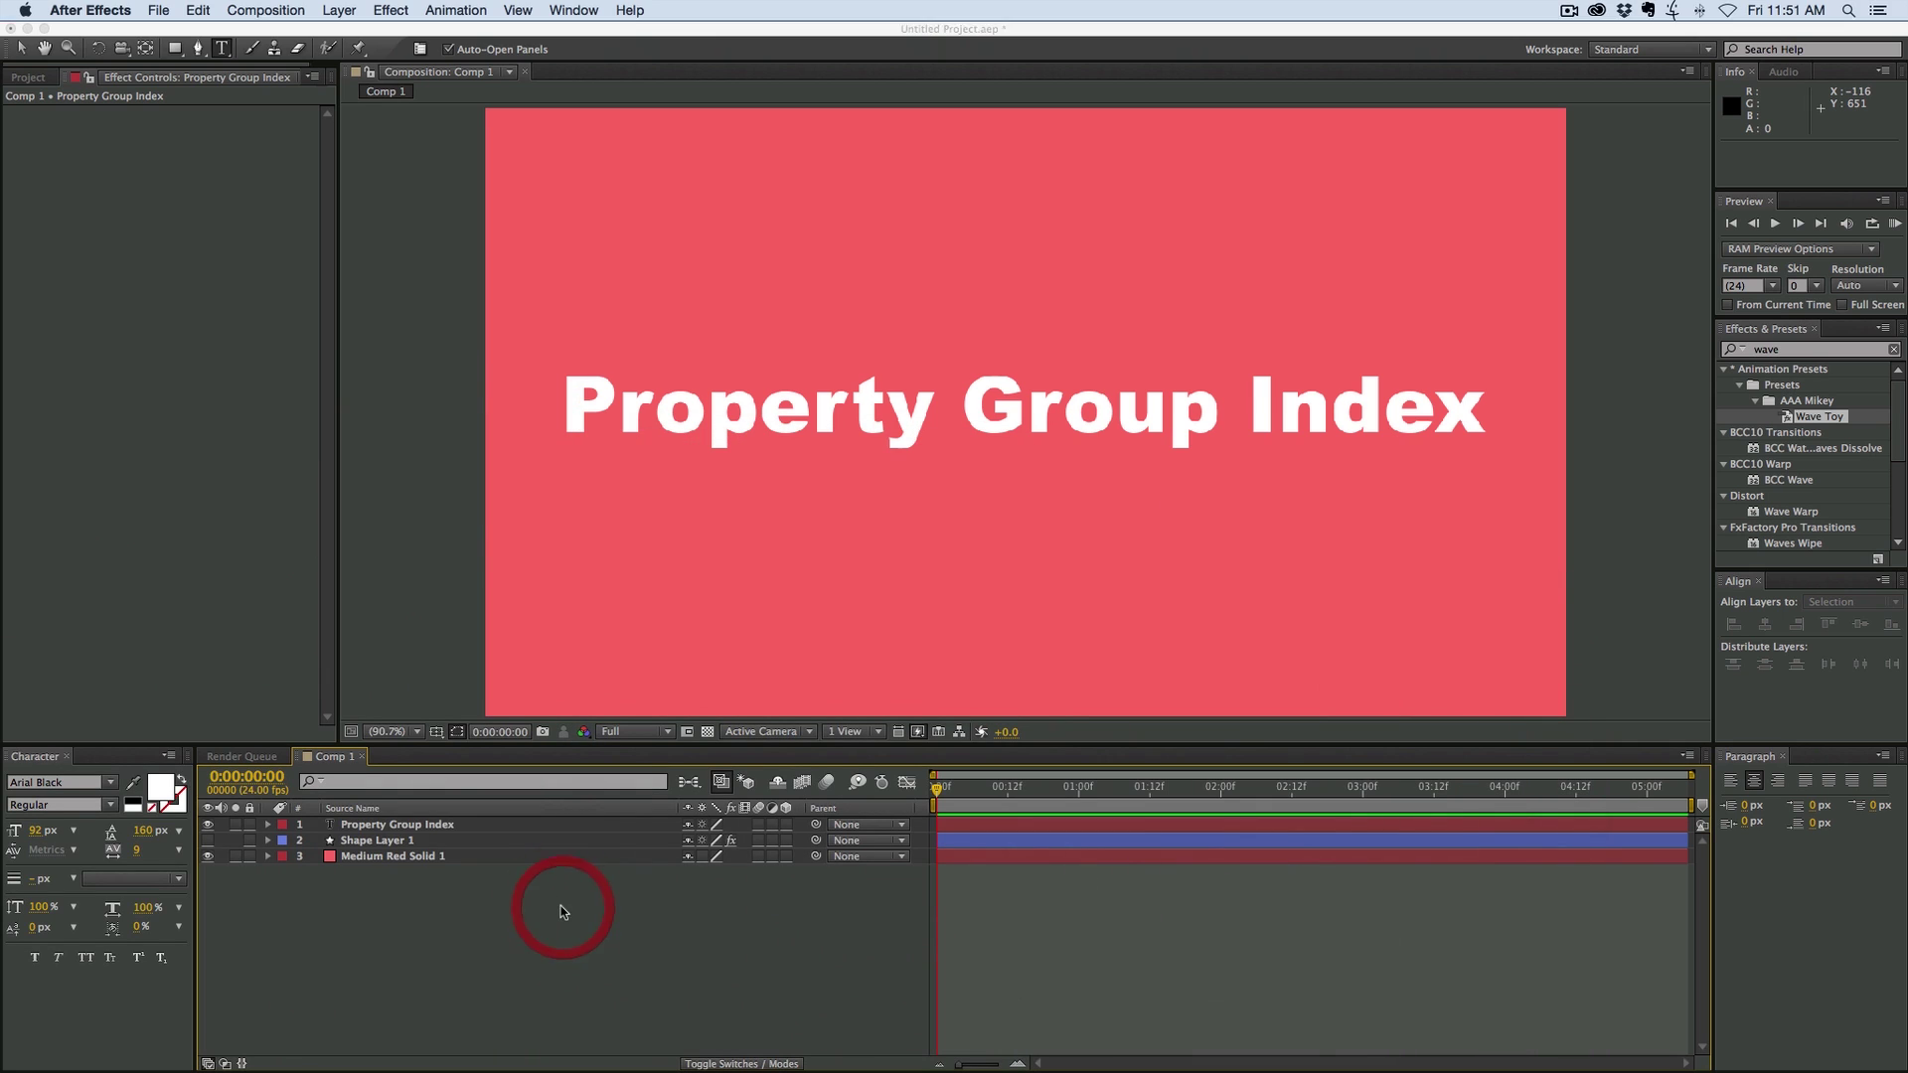
pyautogui.click(427, 826)
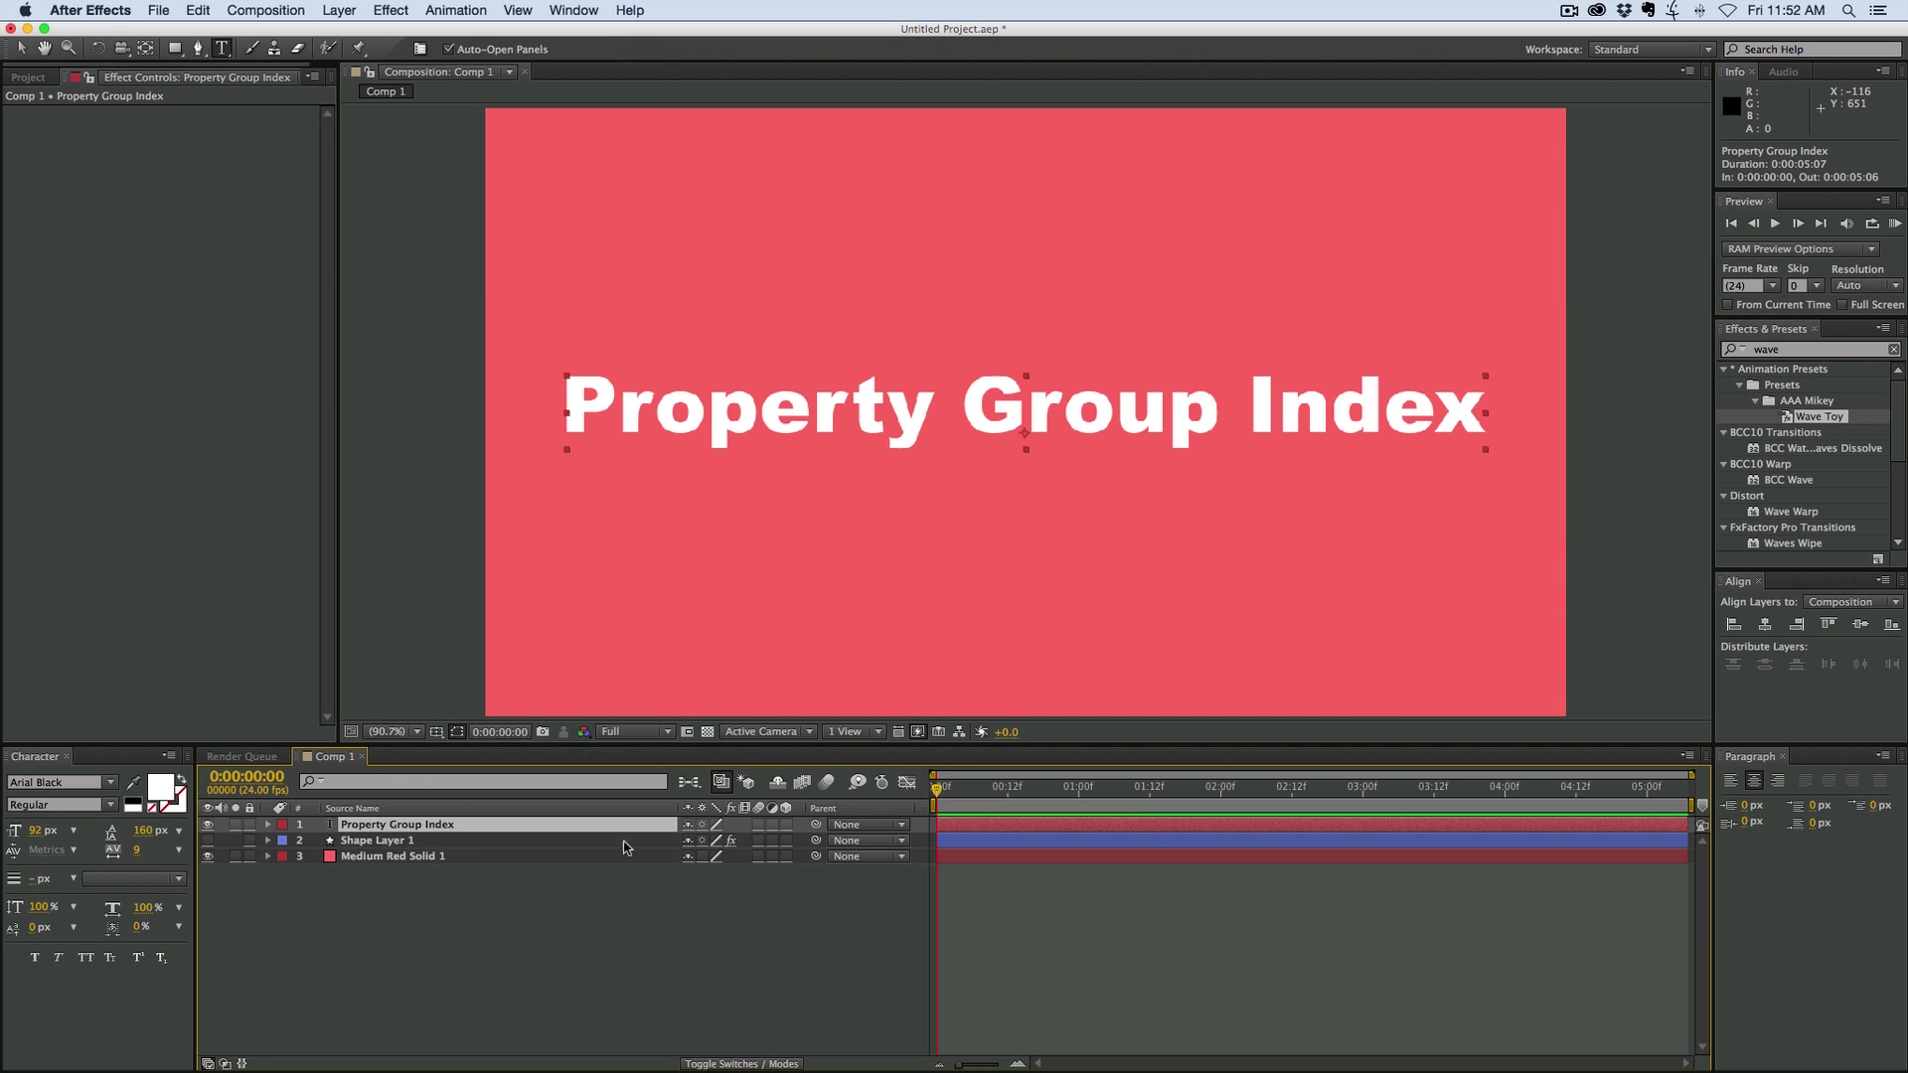
pyautogui.click(438, 903)
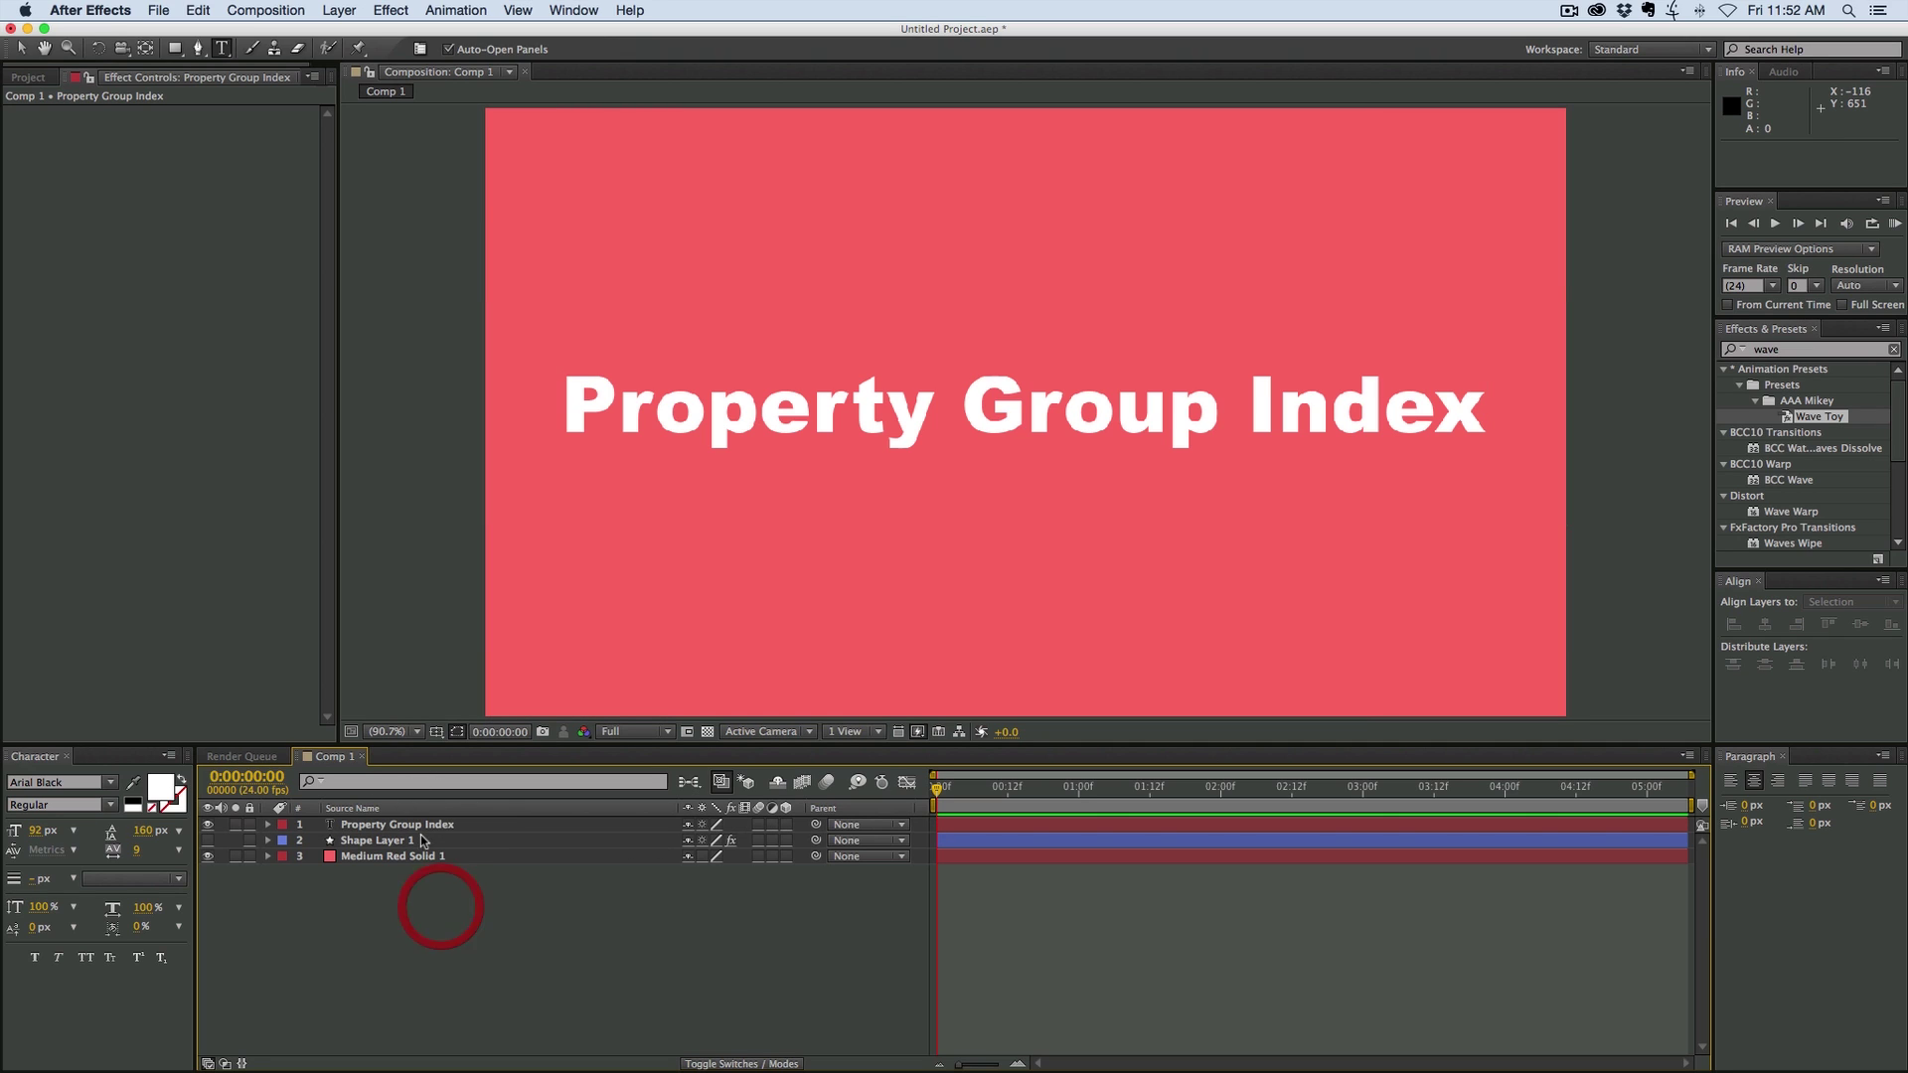
pyautogui.click(451, 826)
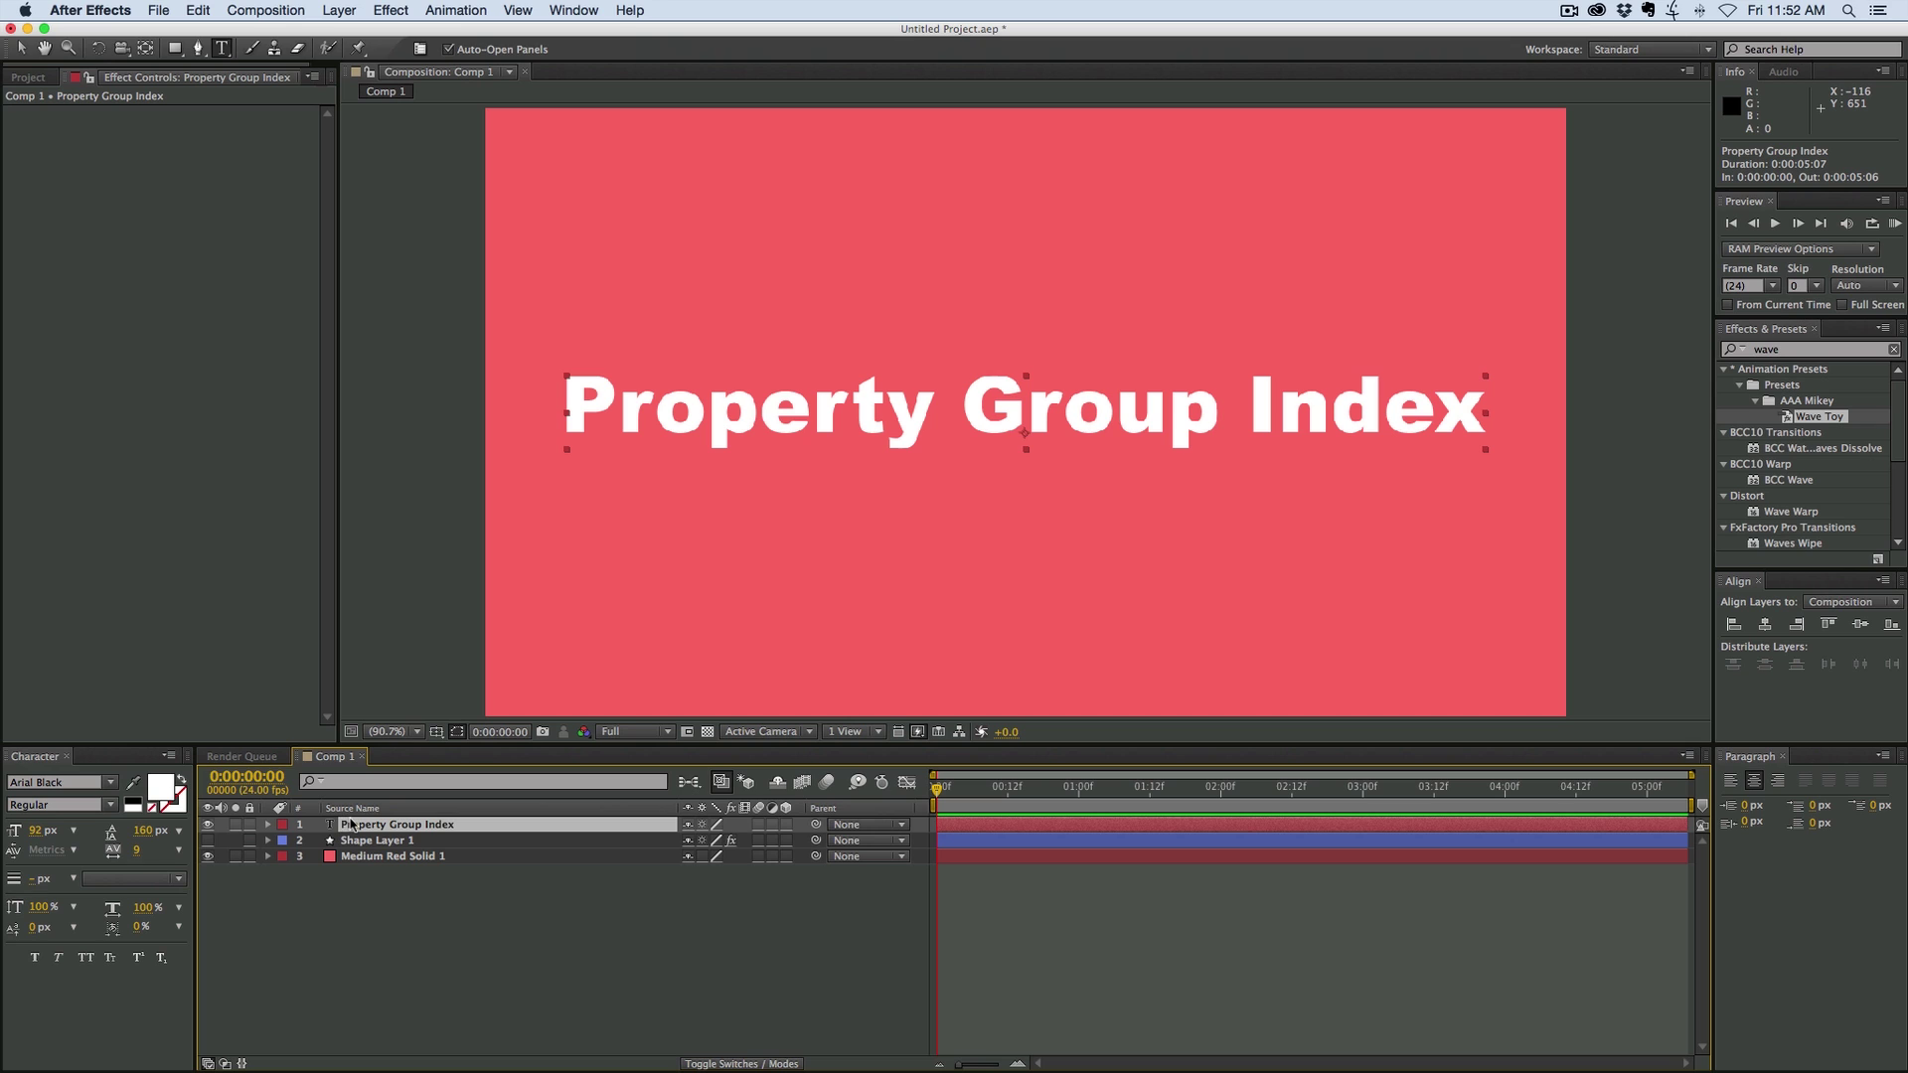
pyautogui.click(412, 841)
pyautogui.click(424, 859)
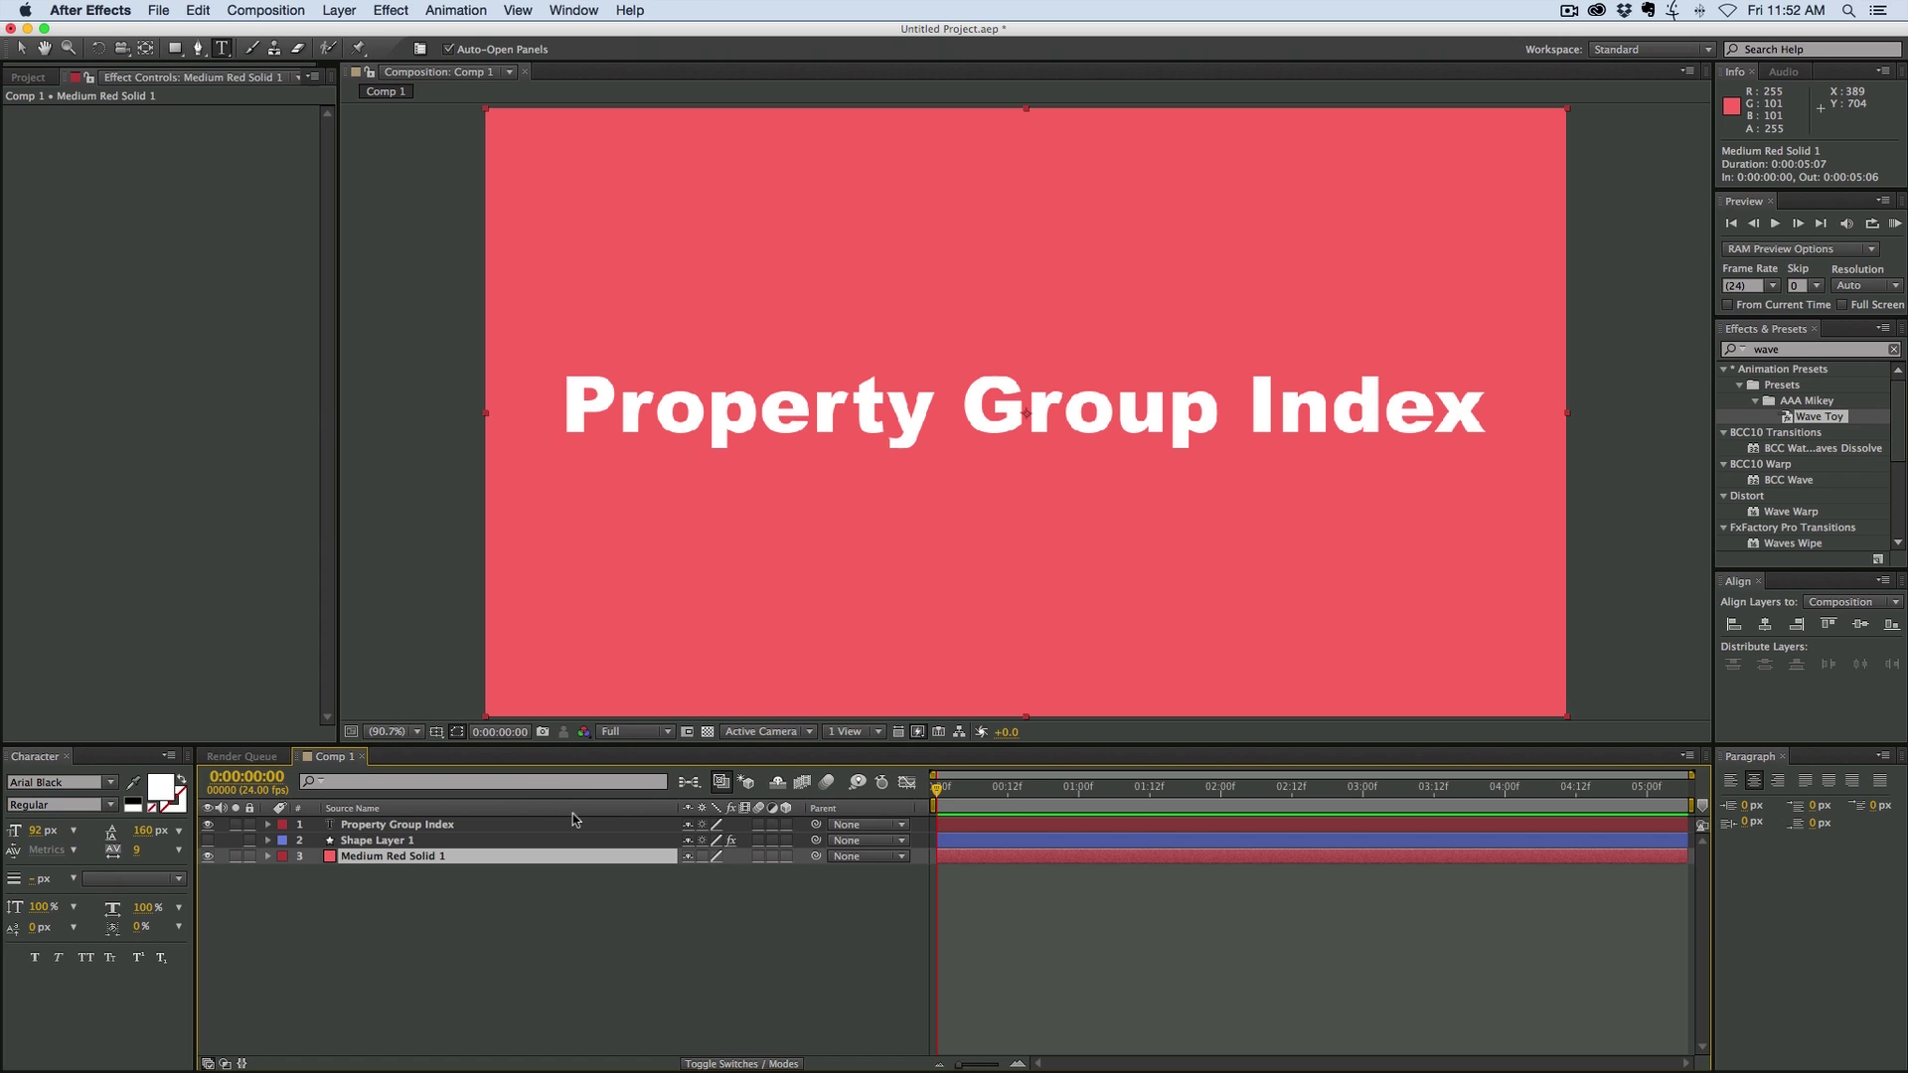
pyautogui.moveTo(340, 745); pyautogui.dragTo(336, 685)
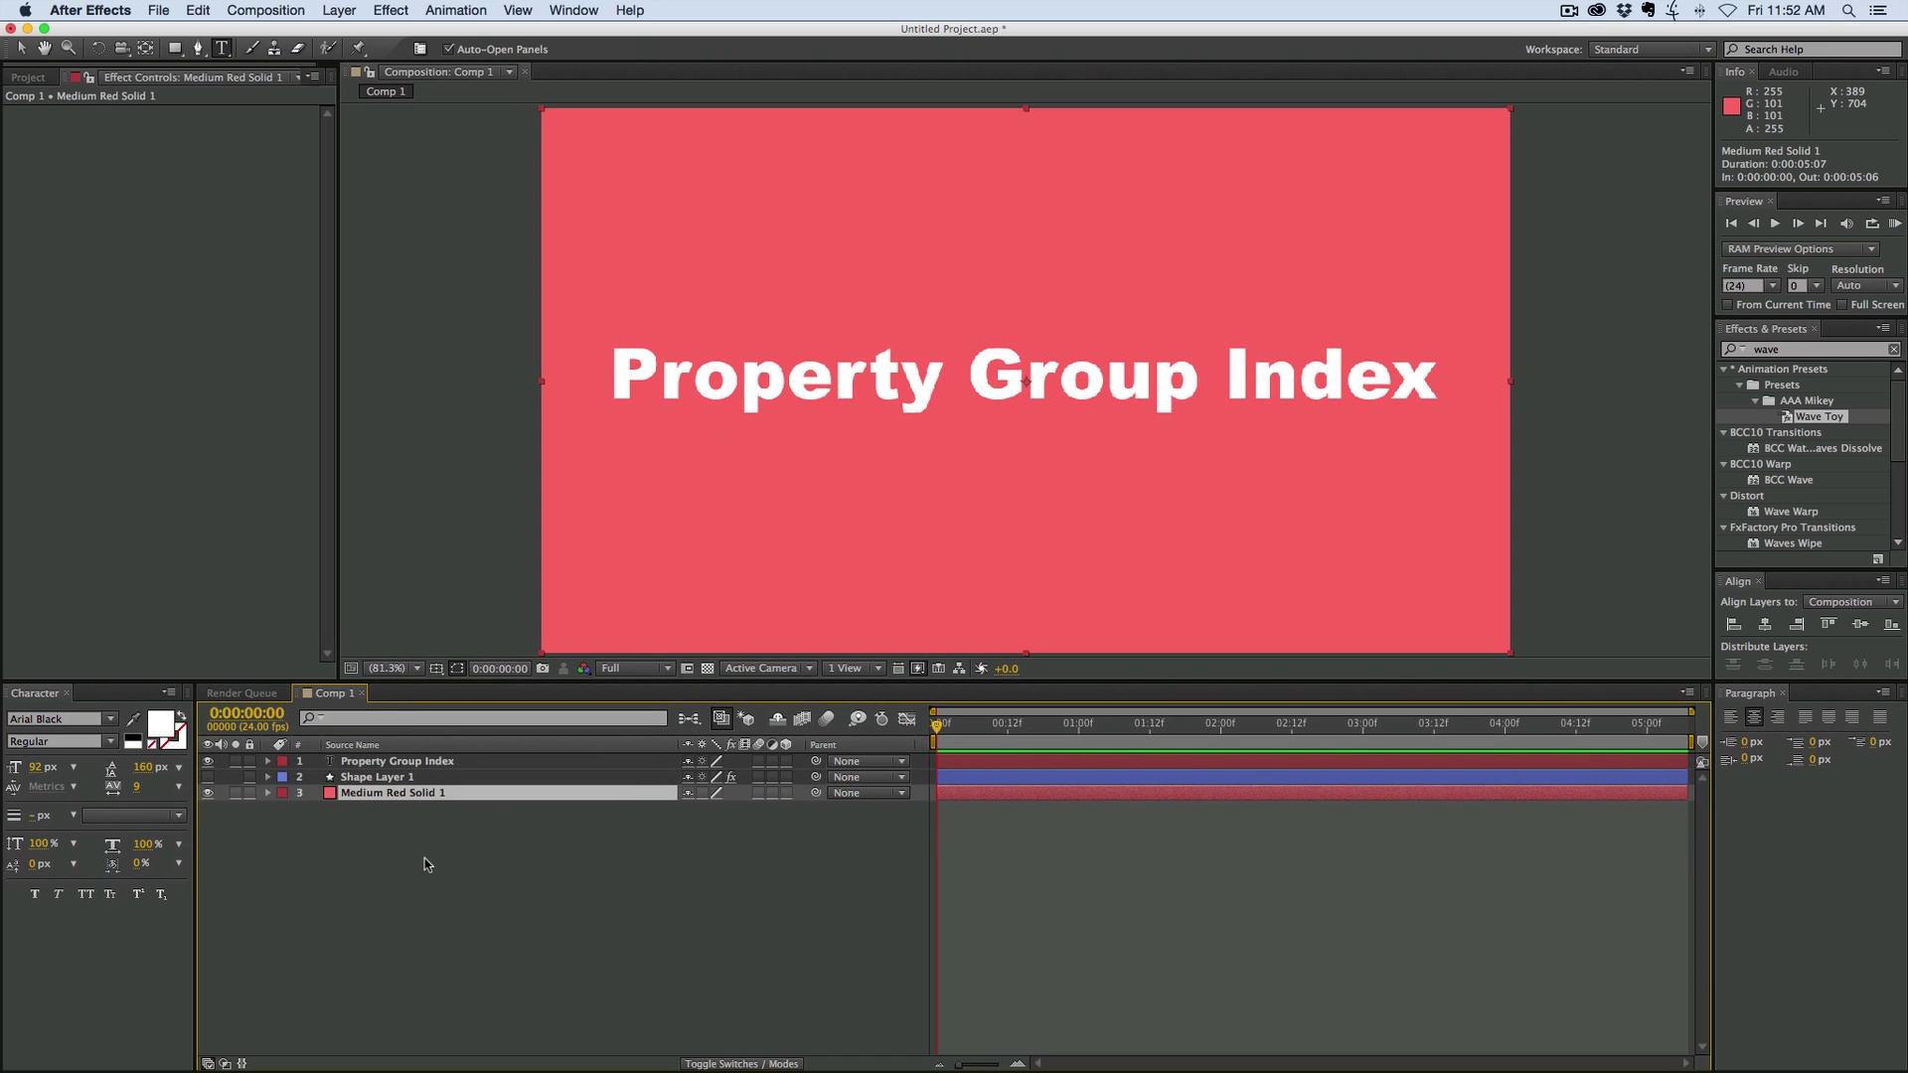
# Expand Shape Layer 1 to Duplicate Me's Transform Position expression using propertyIndex and Offset Pos
pyautogui.click(268, 778)
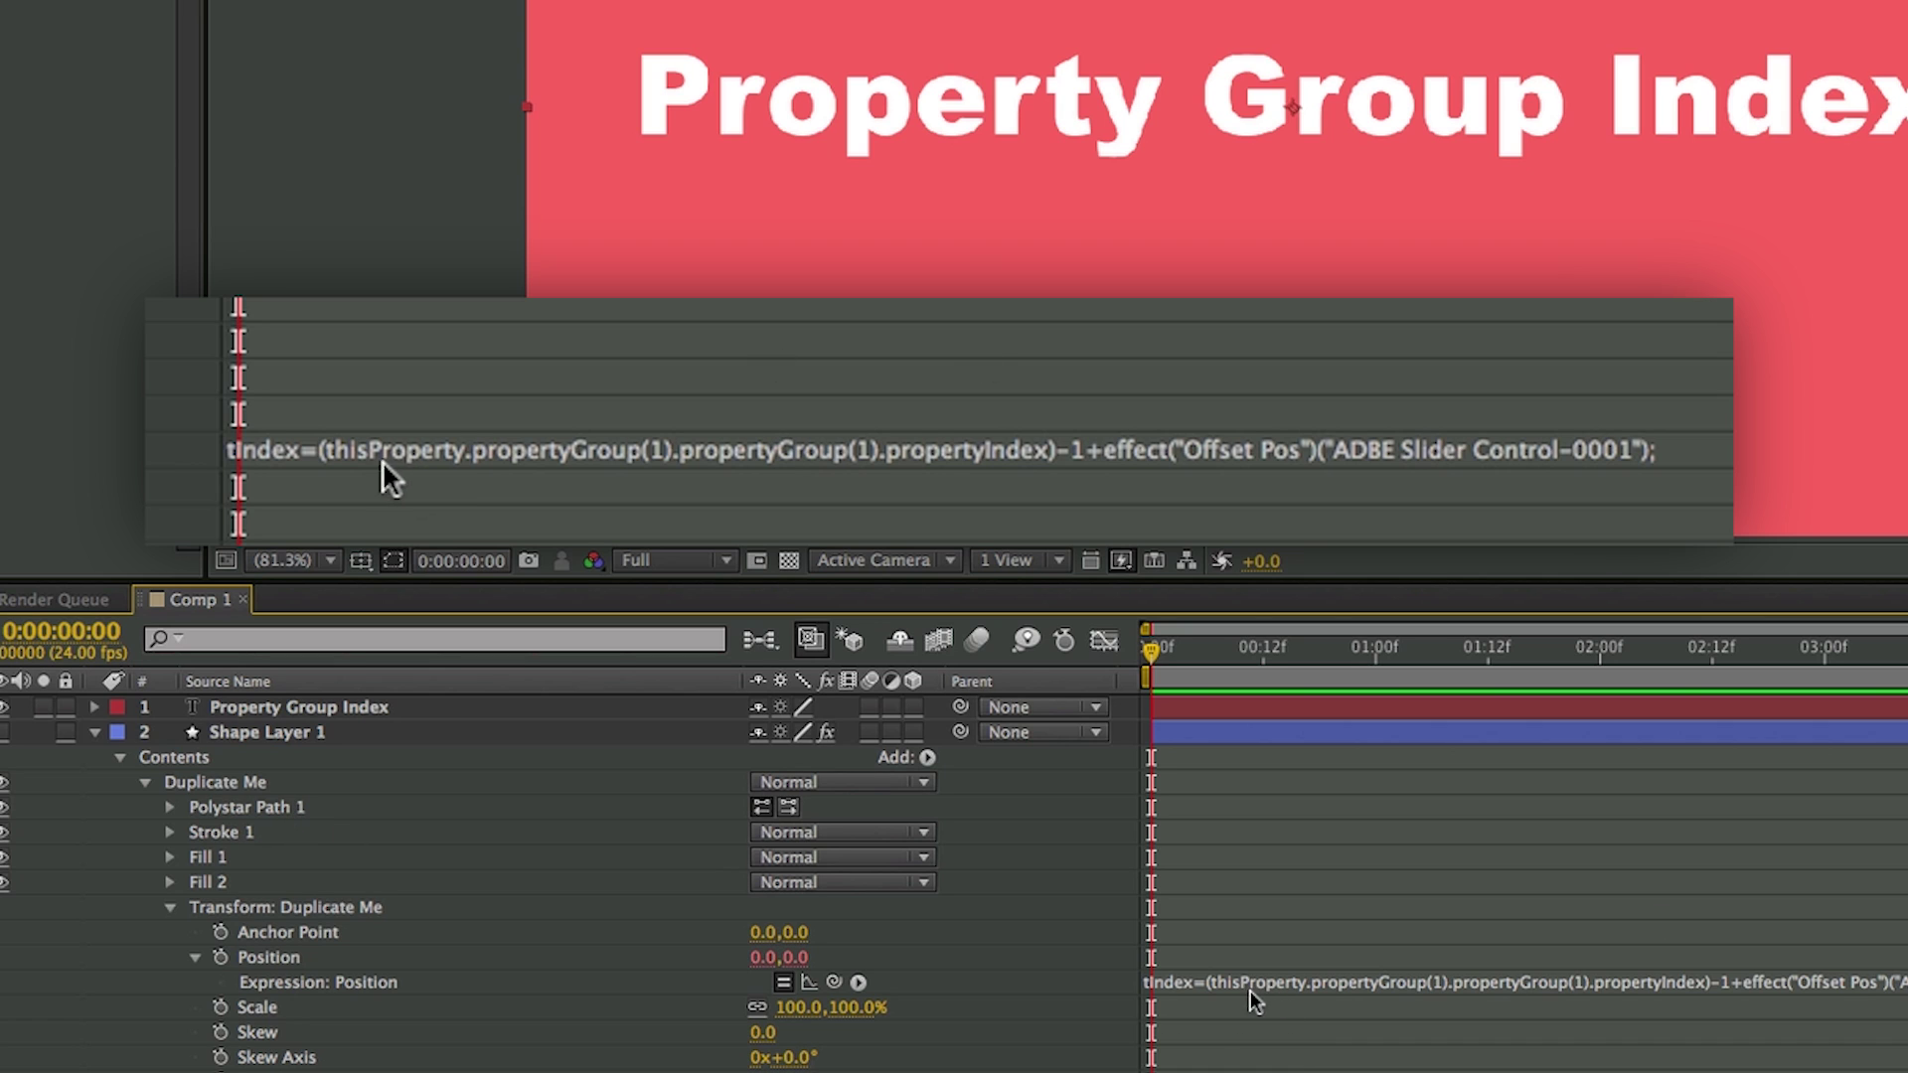
pyautogui.click(296, 958)
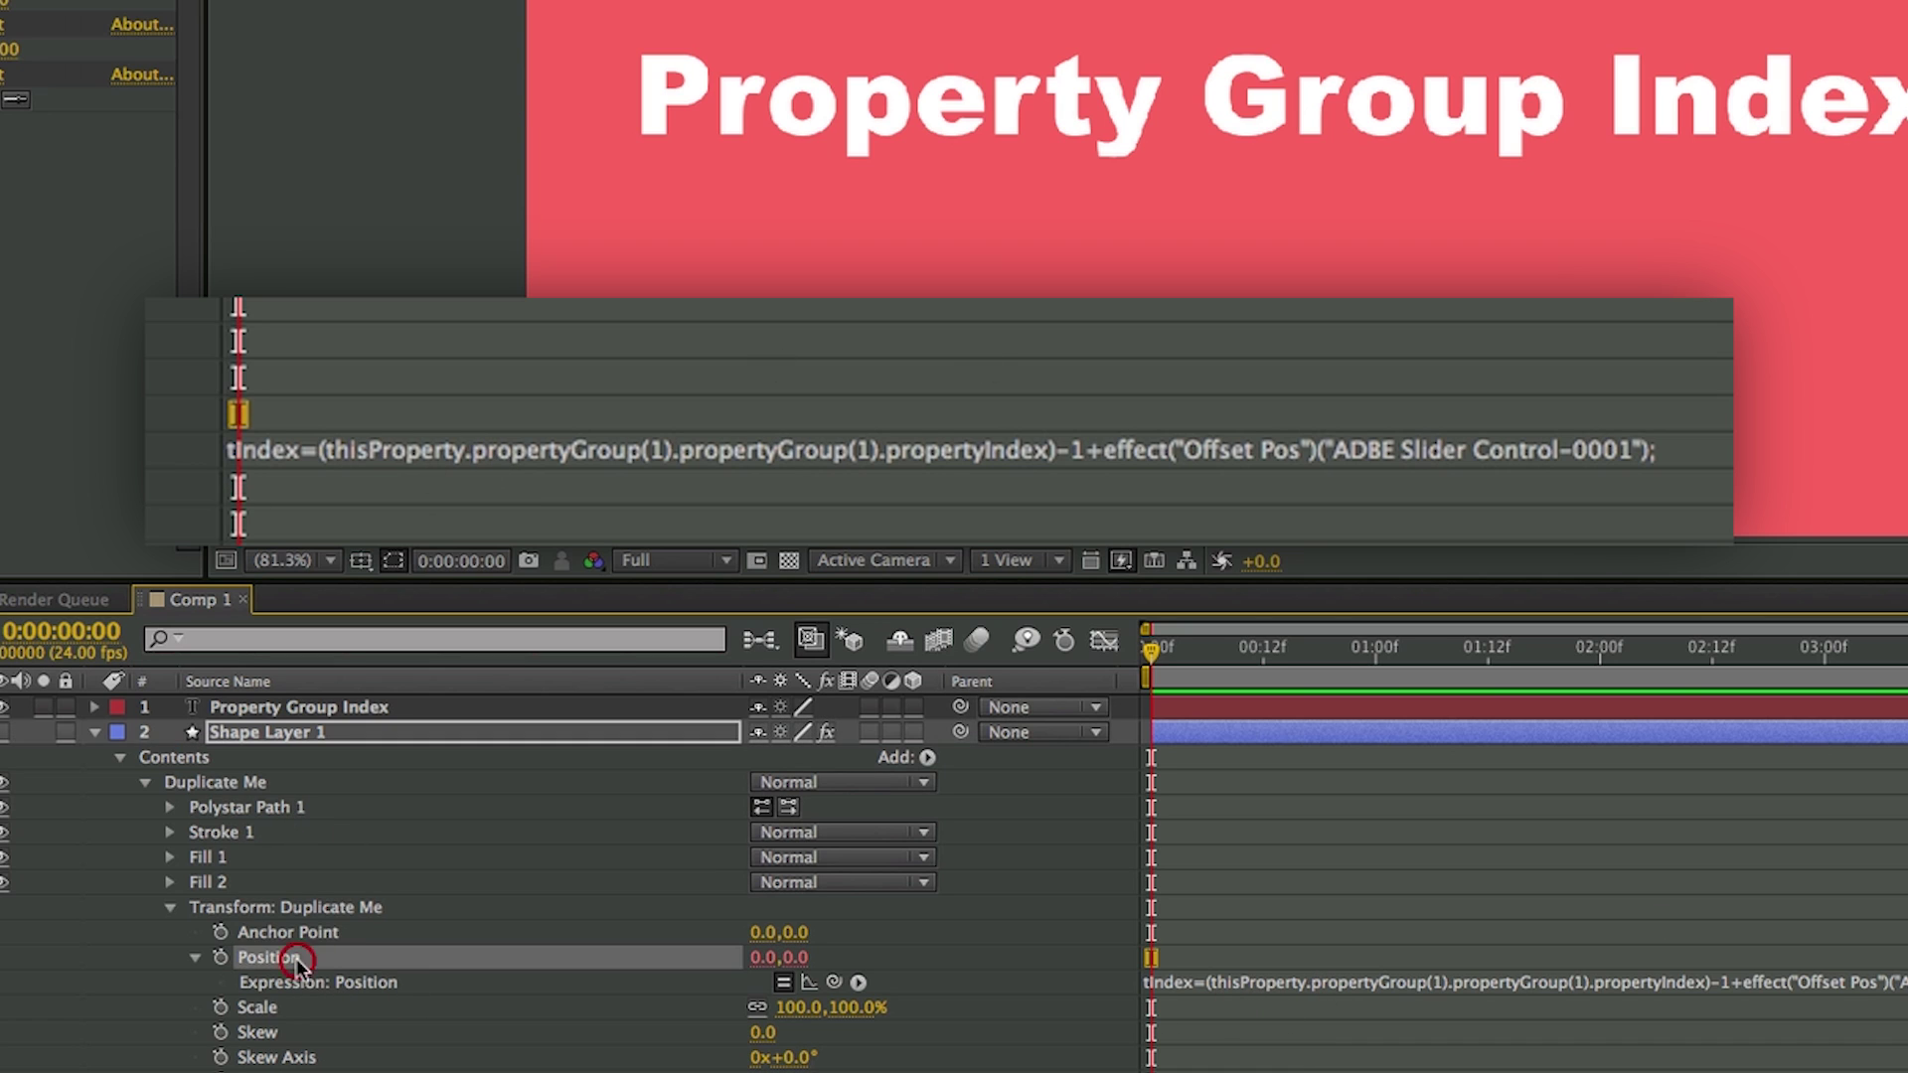
pyautogui.click(266, 911)
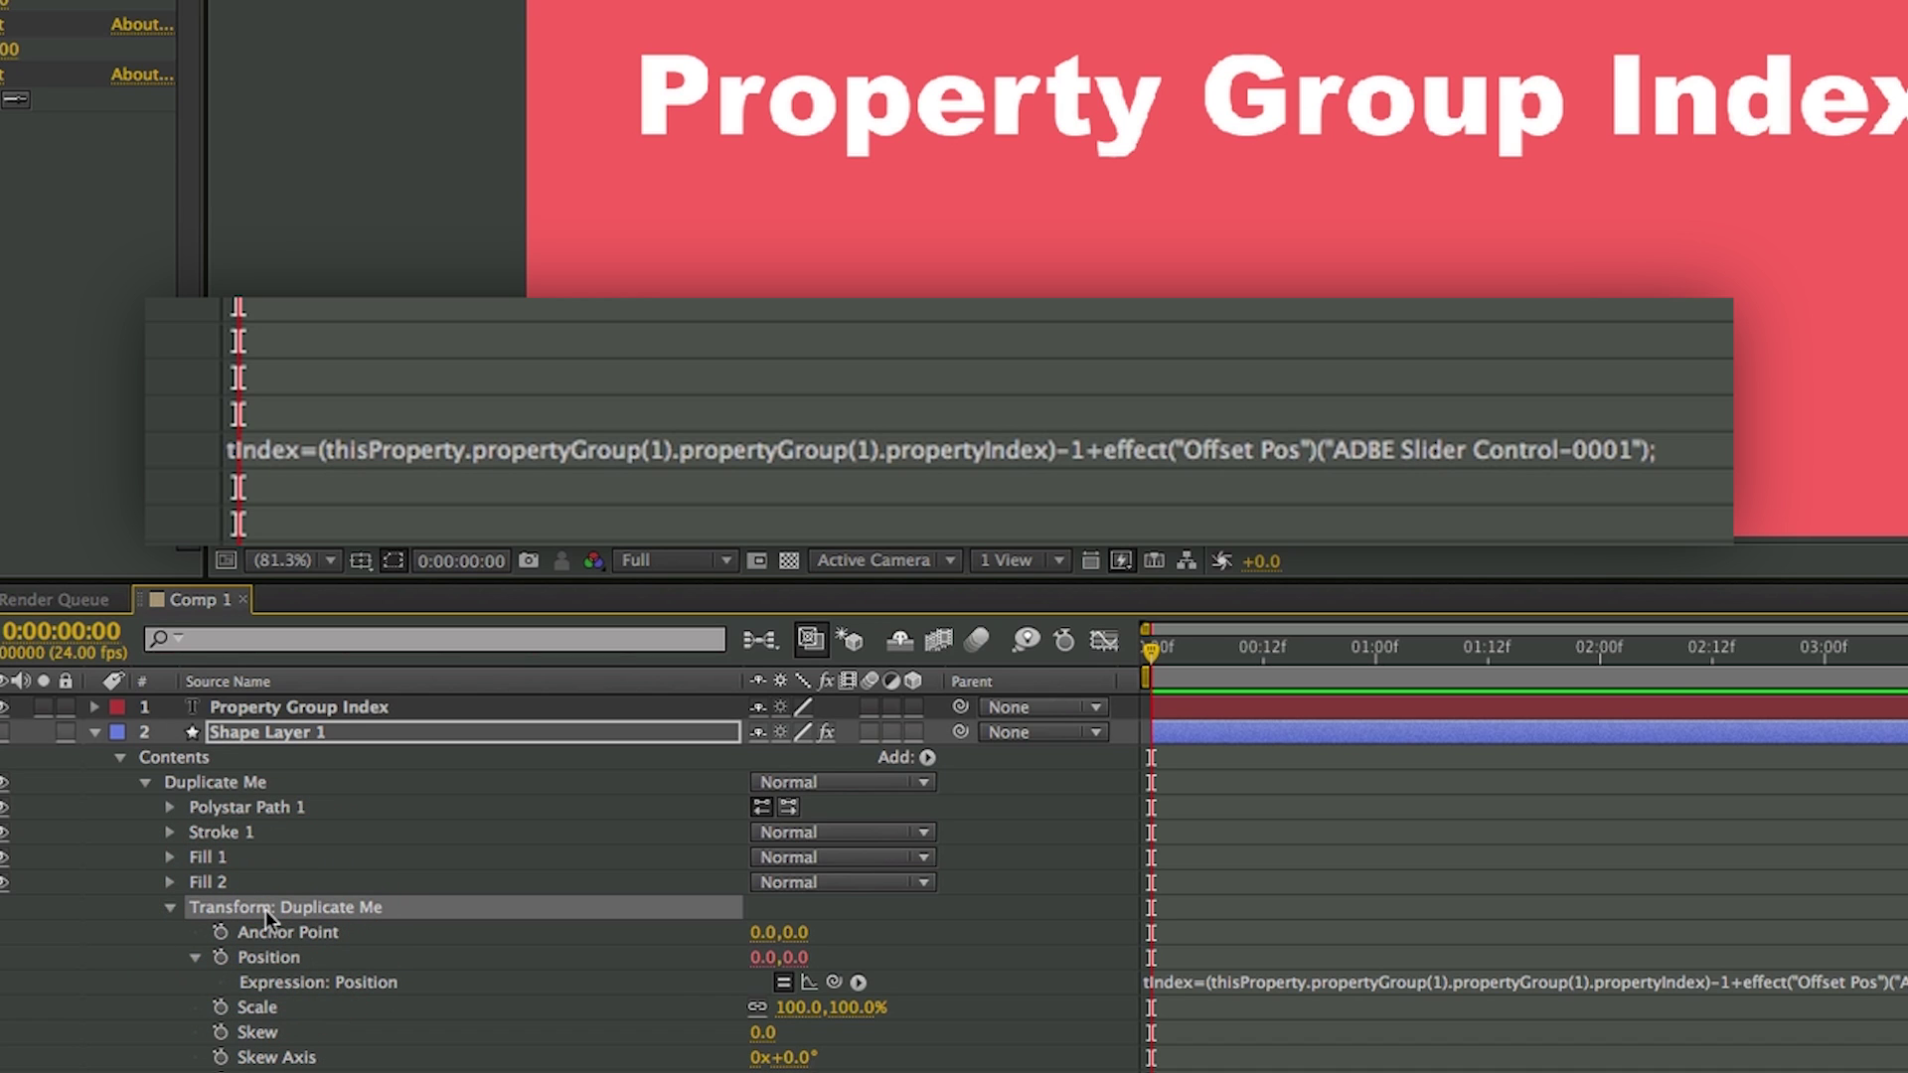
pyautogui.click(214, 782)
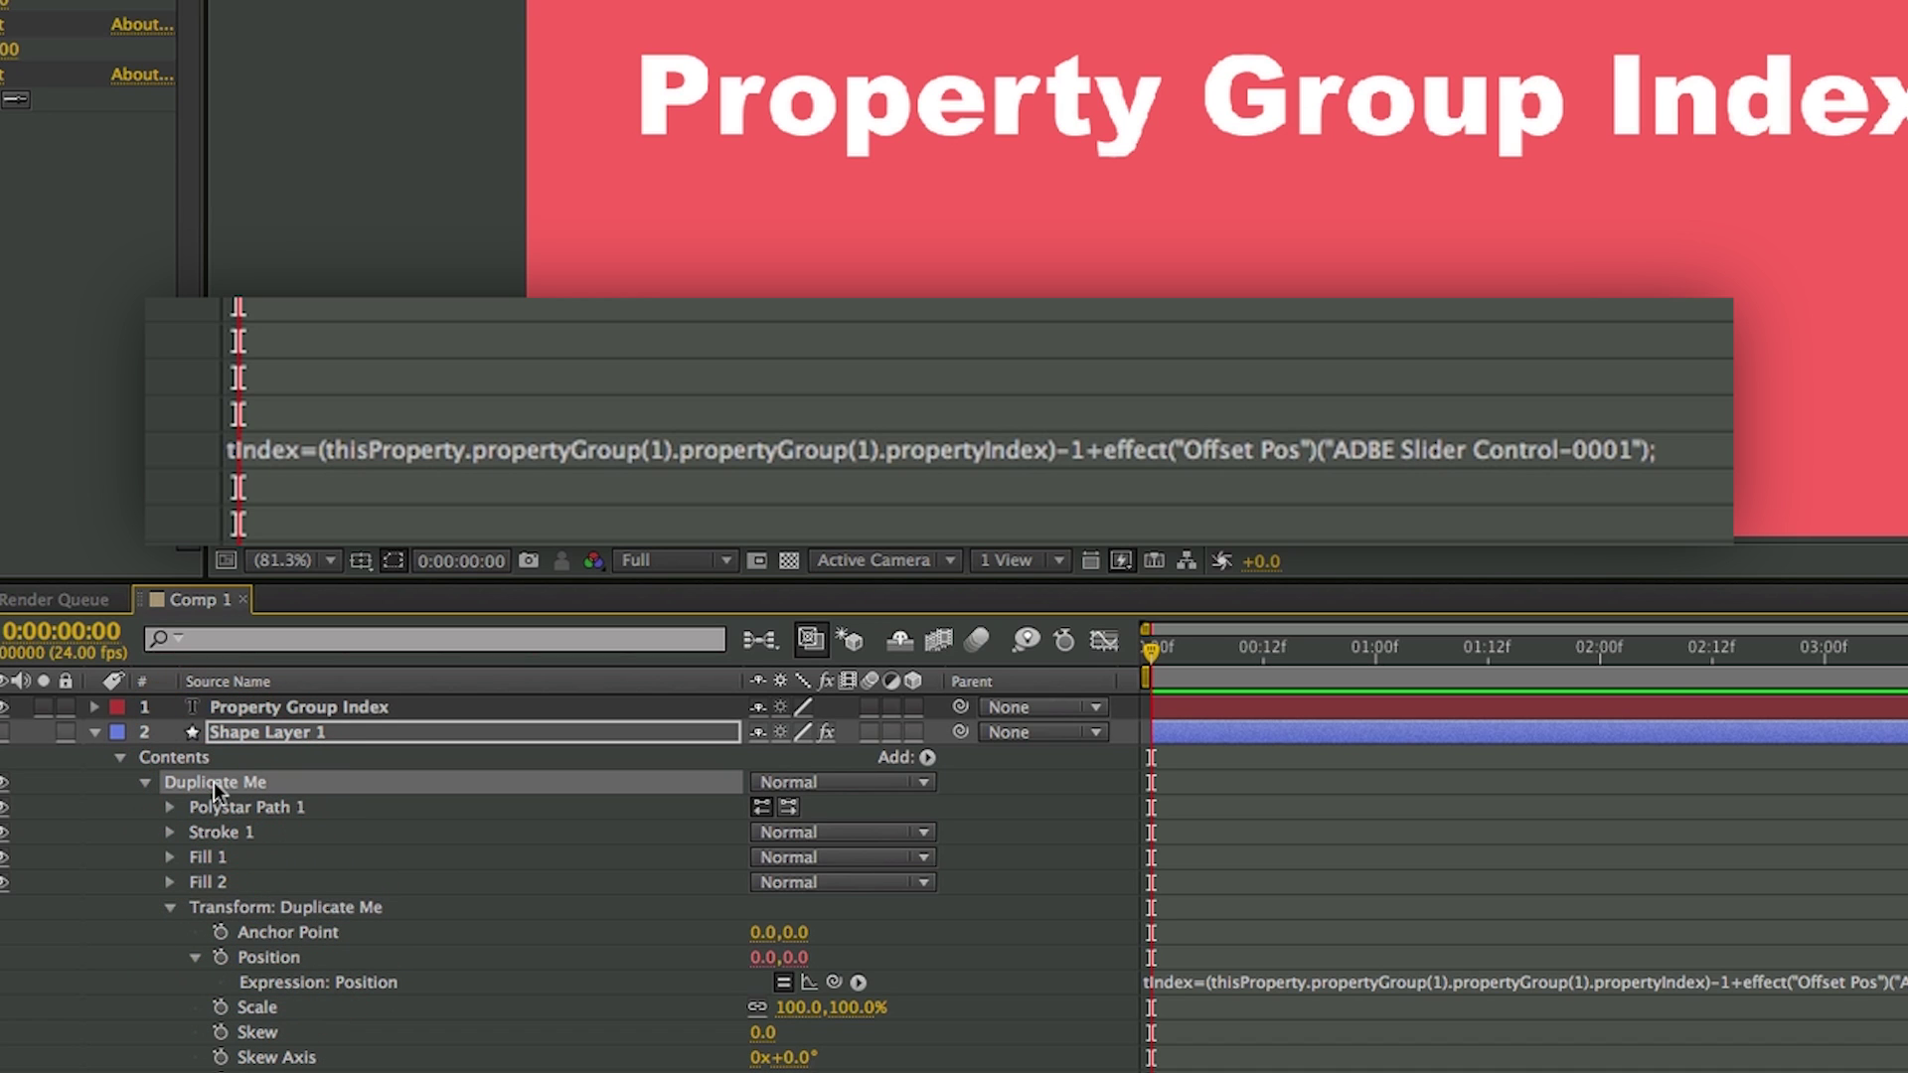
pyautogui.click(143, 784)
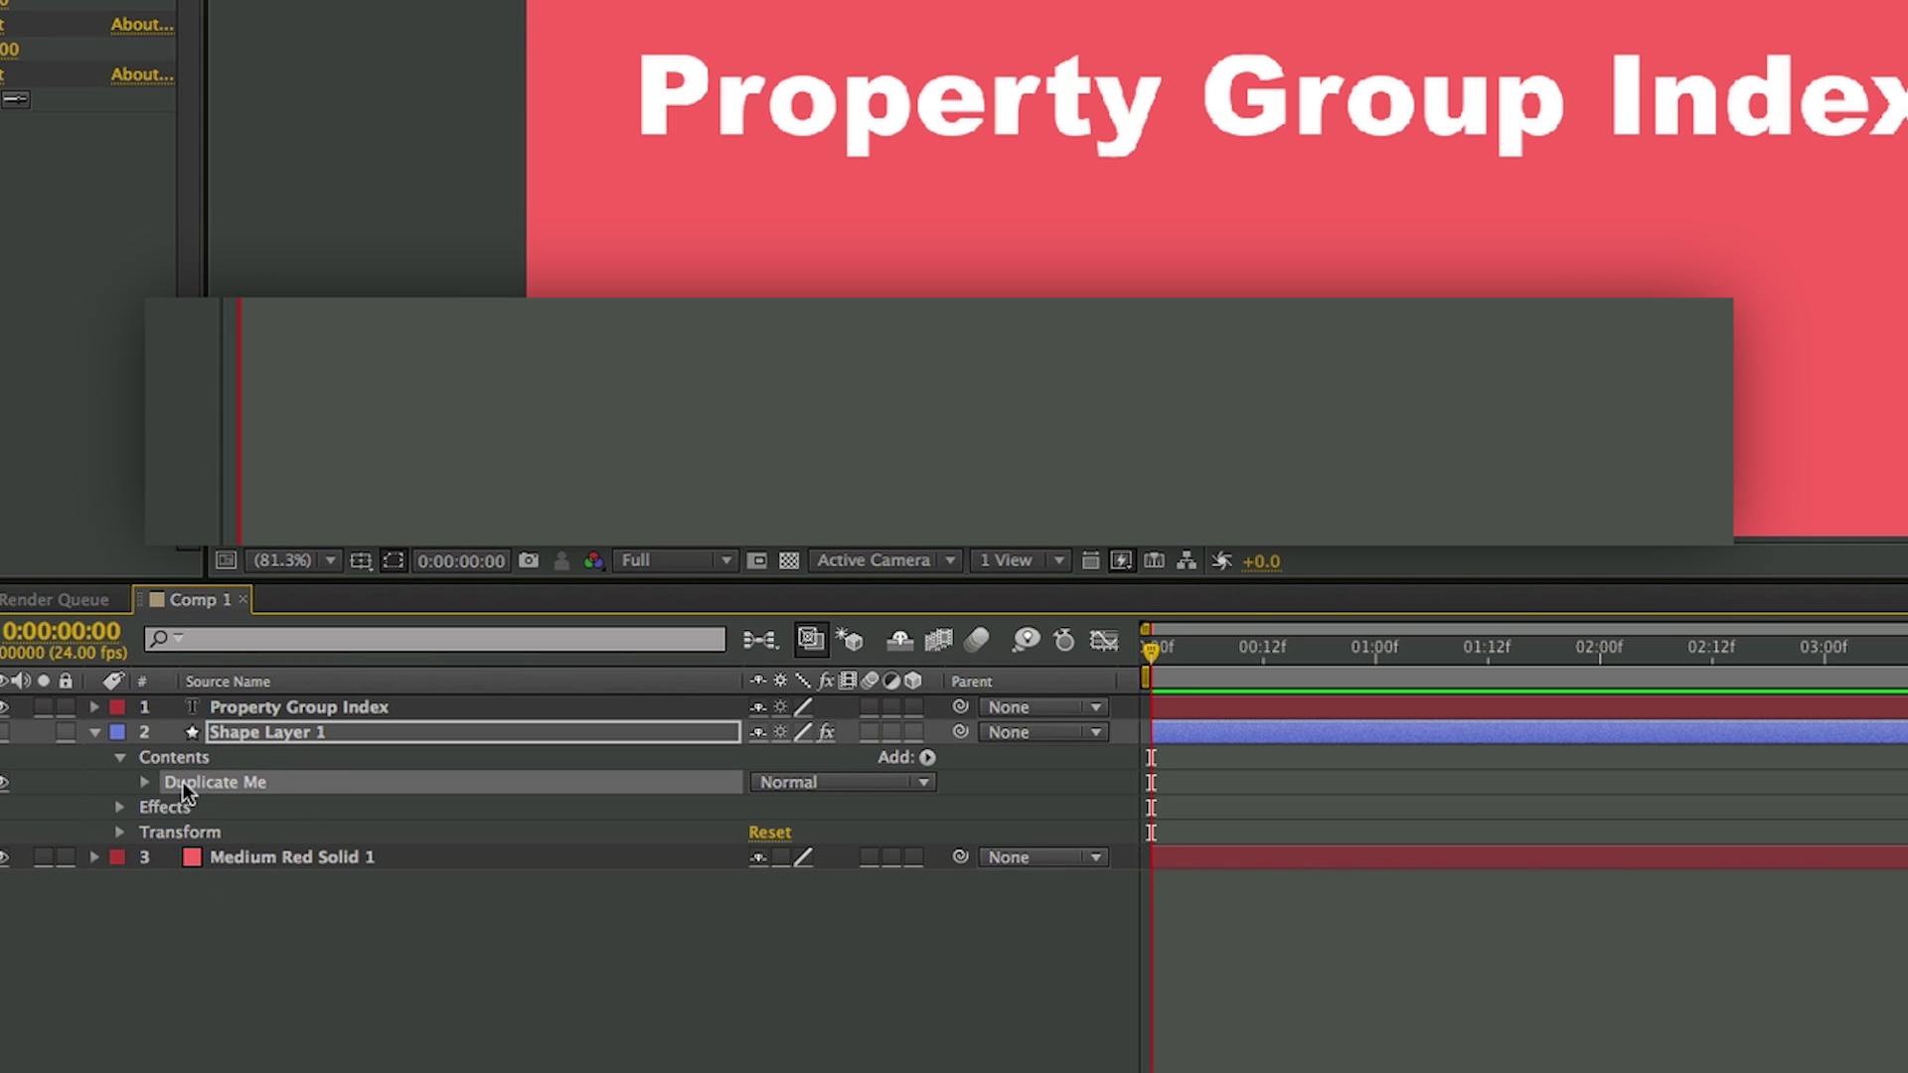
pyautogui.click(143, 783)
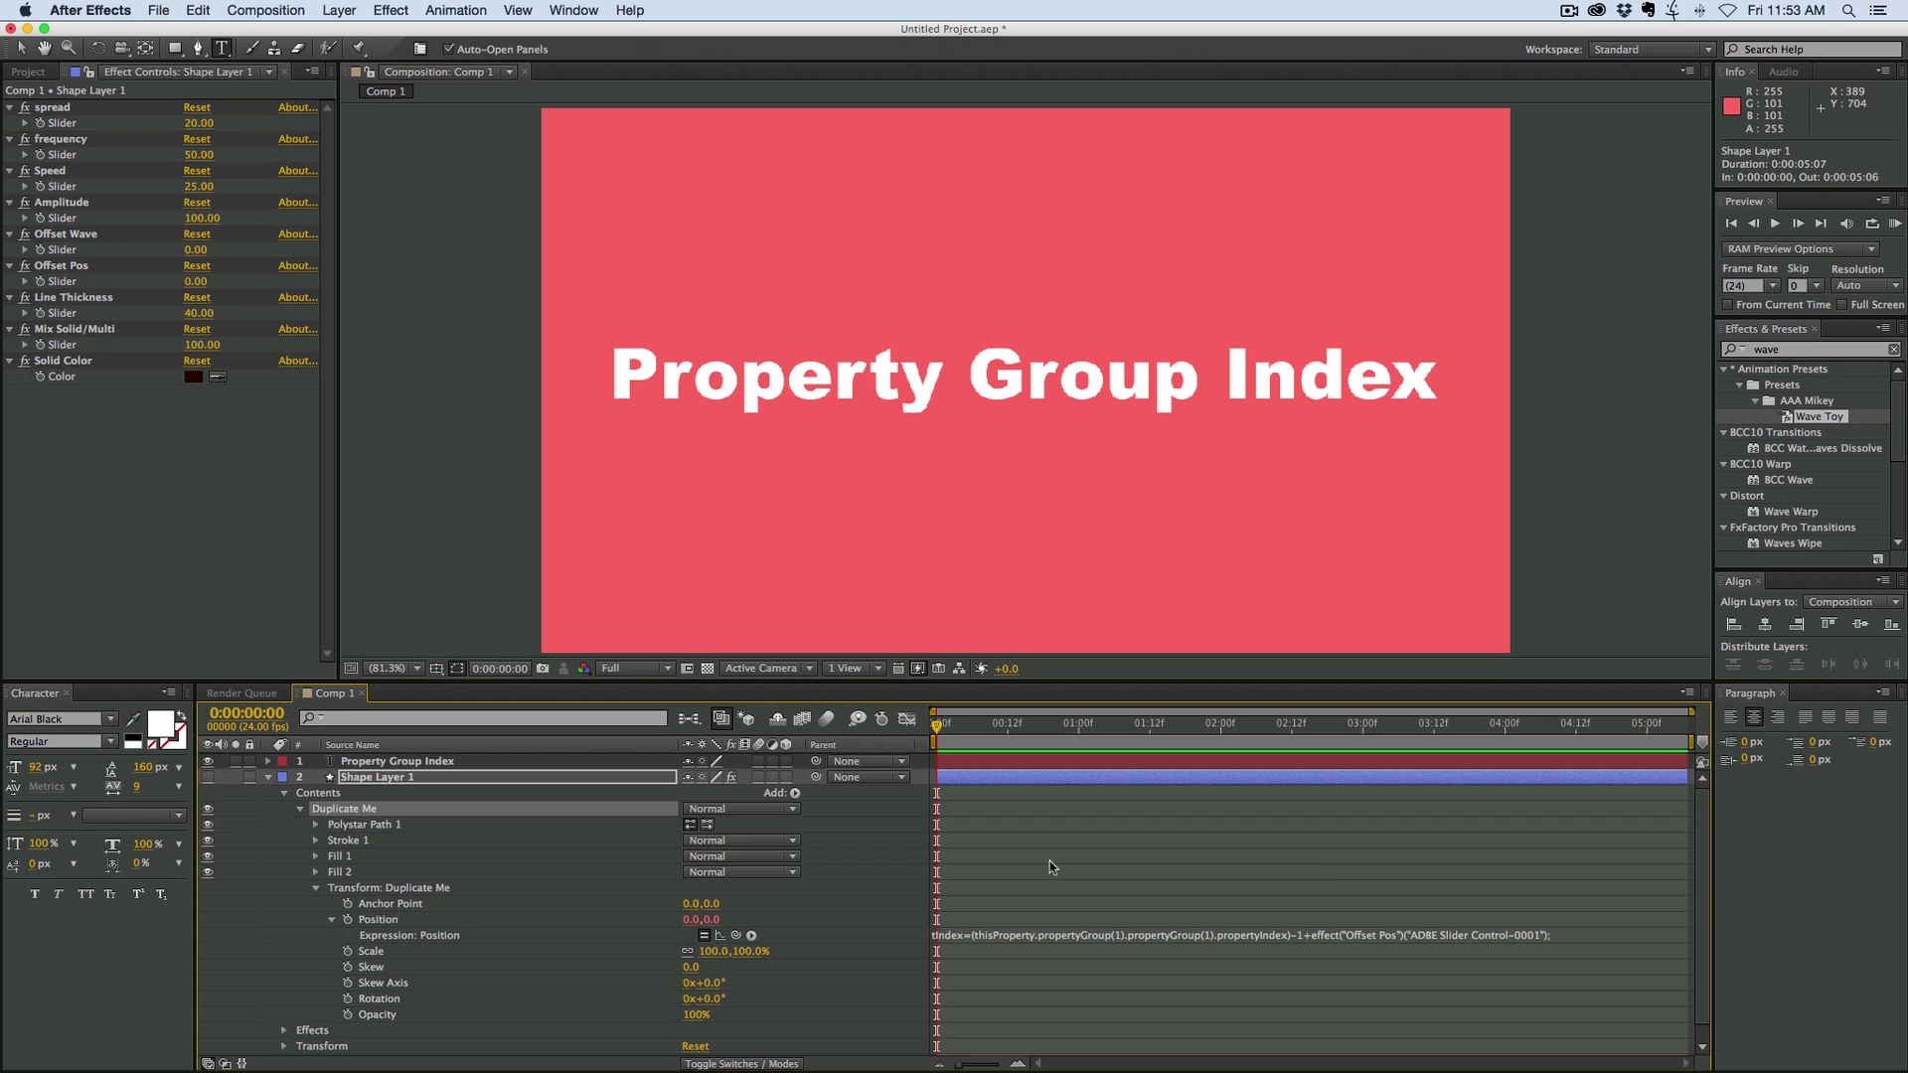
# Collapse Duplicate Me and turn off the Property Group Index layer's visibility
pyautogui.click(301, 809)
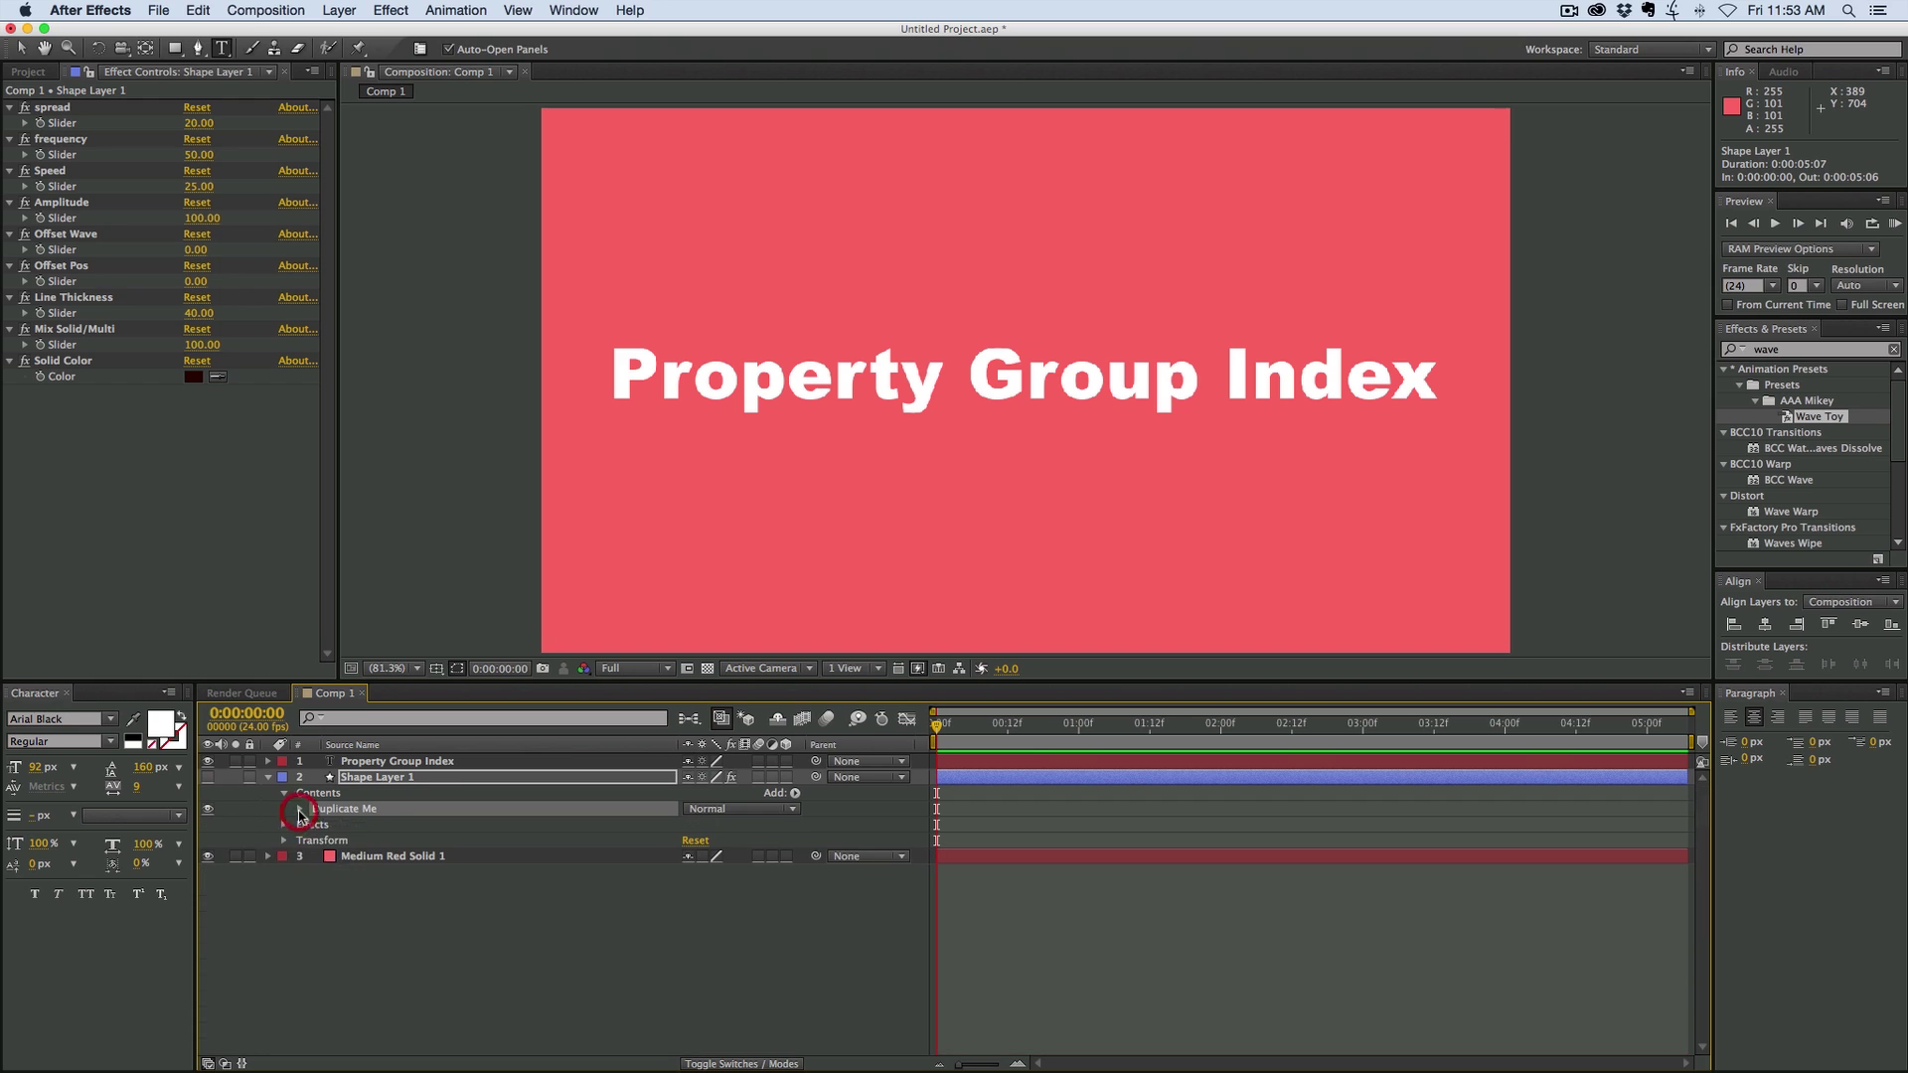
pyautogui.click(208, 762)
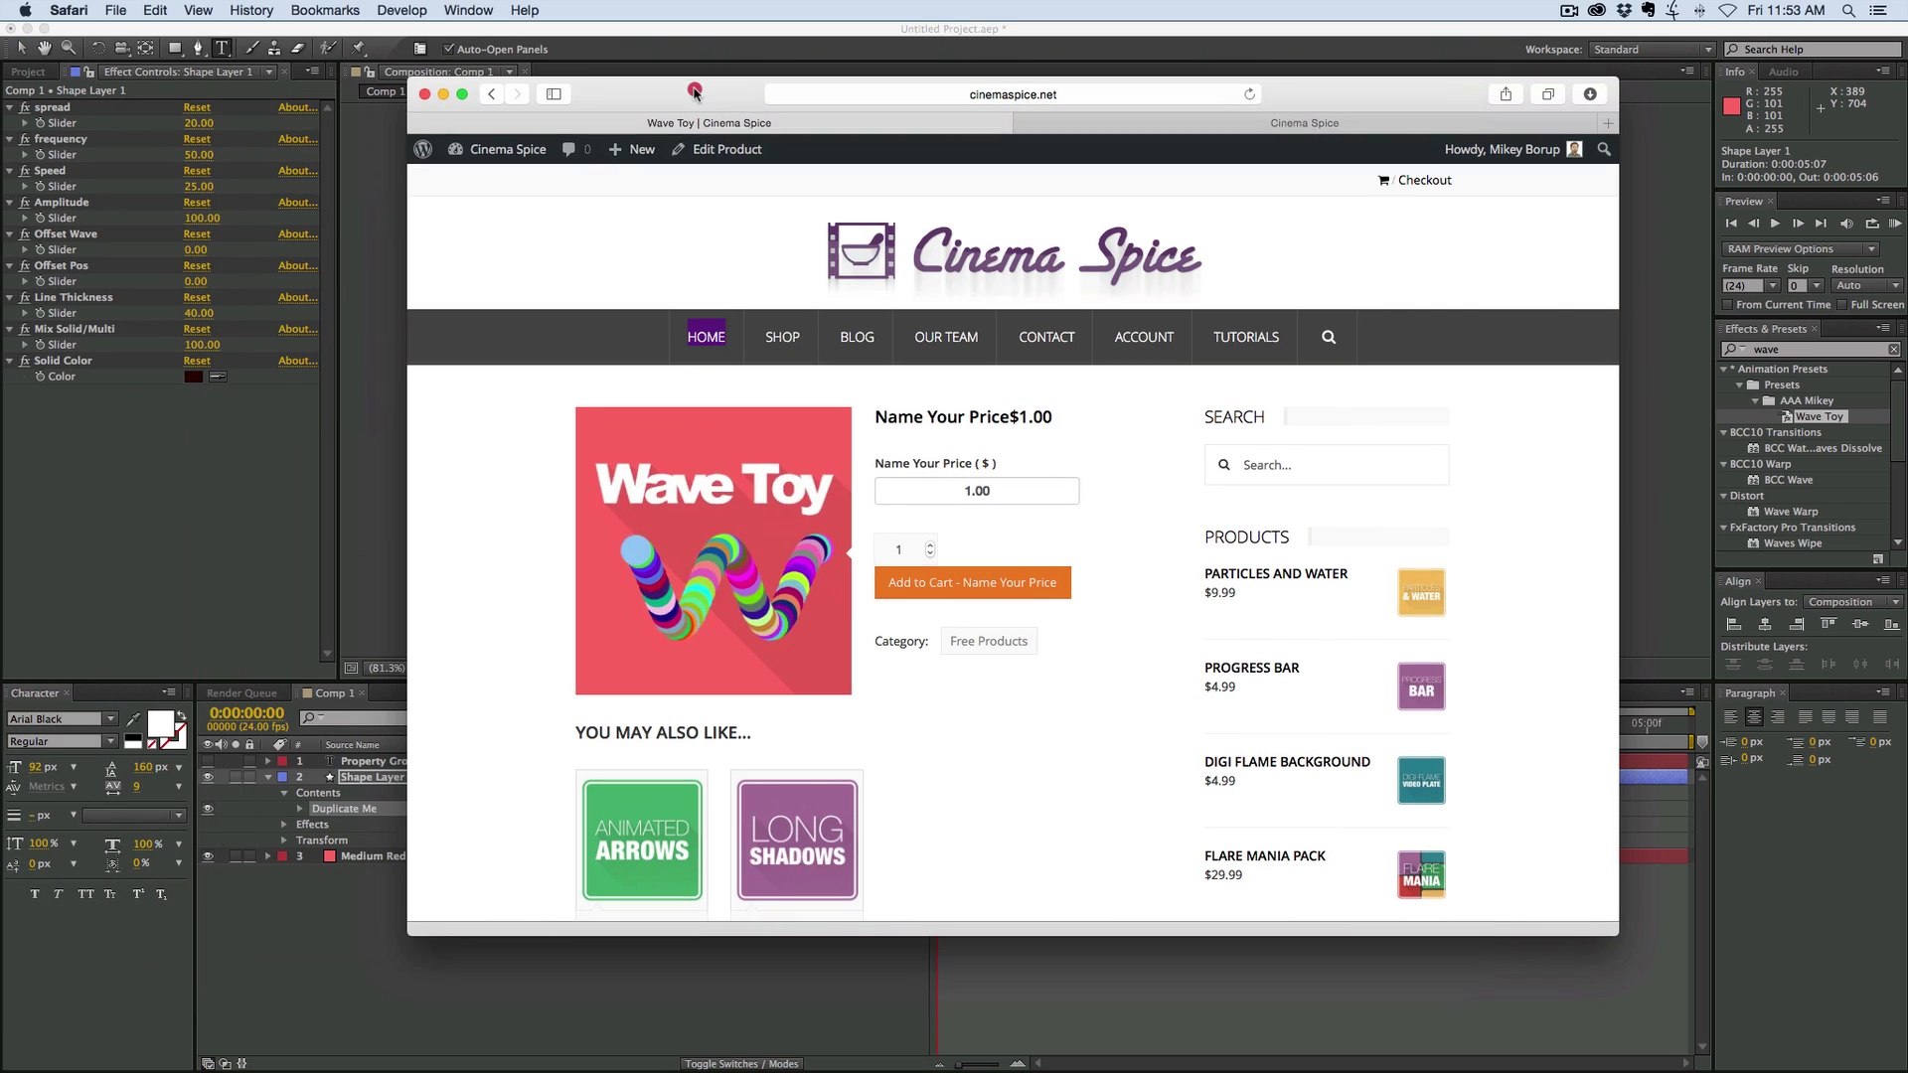
pyautogui.click(694, 90)
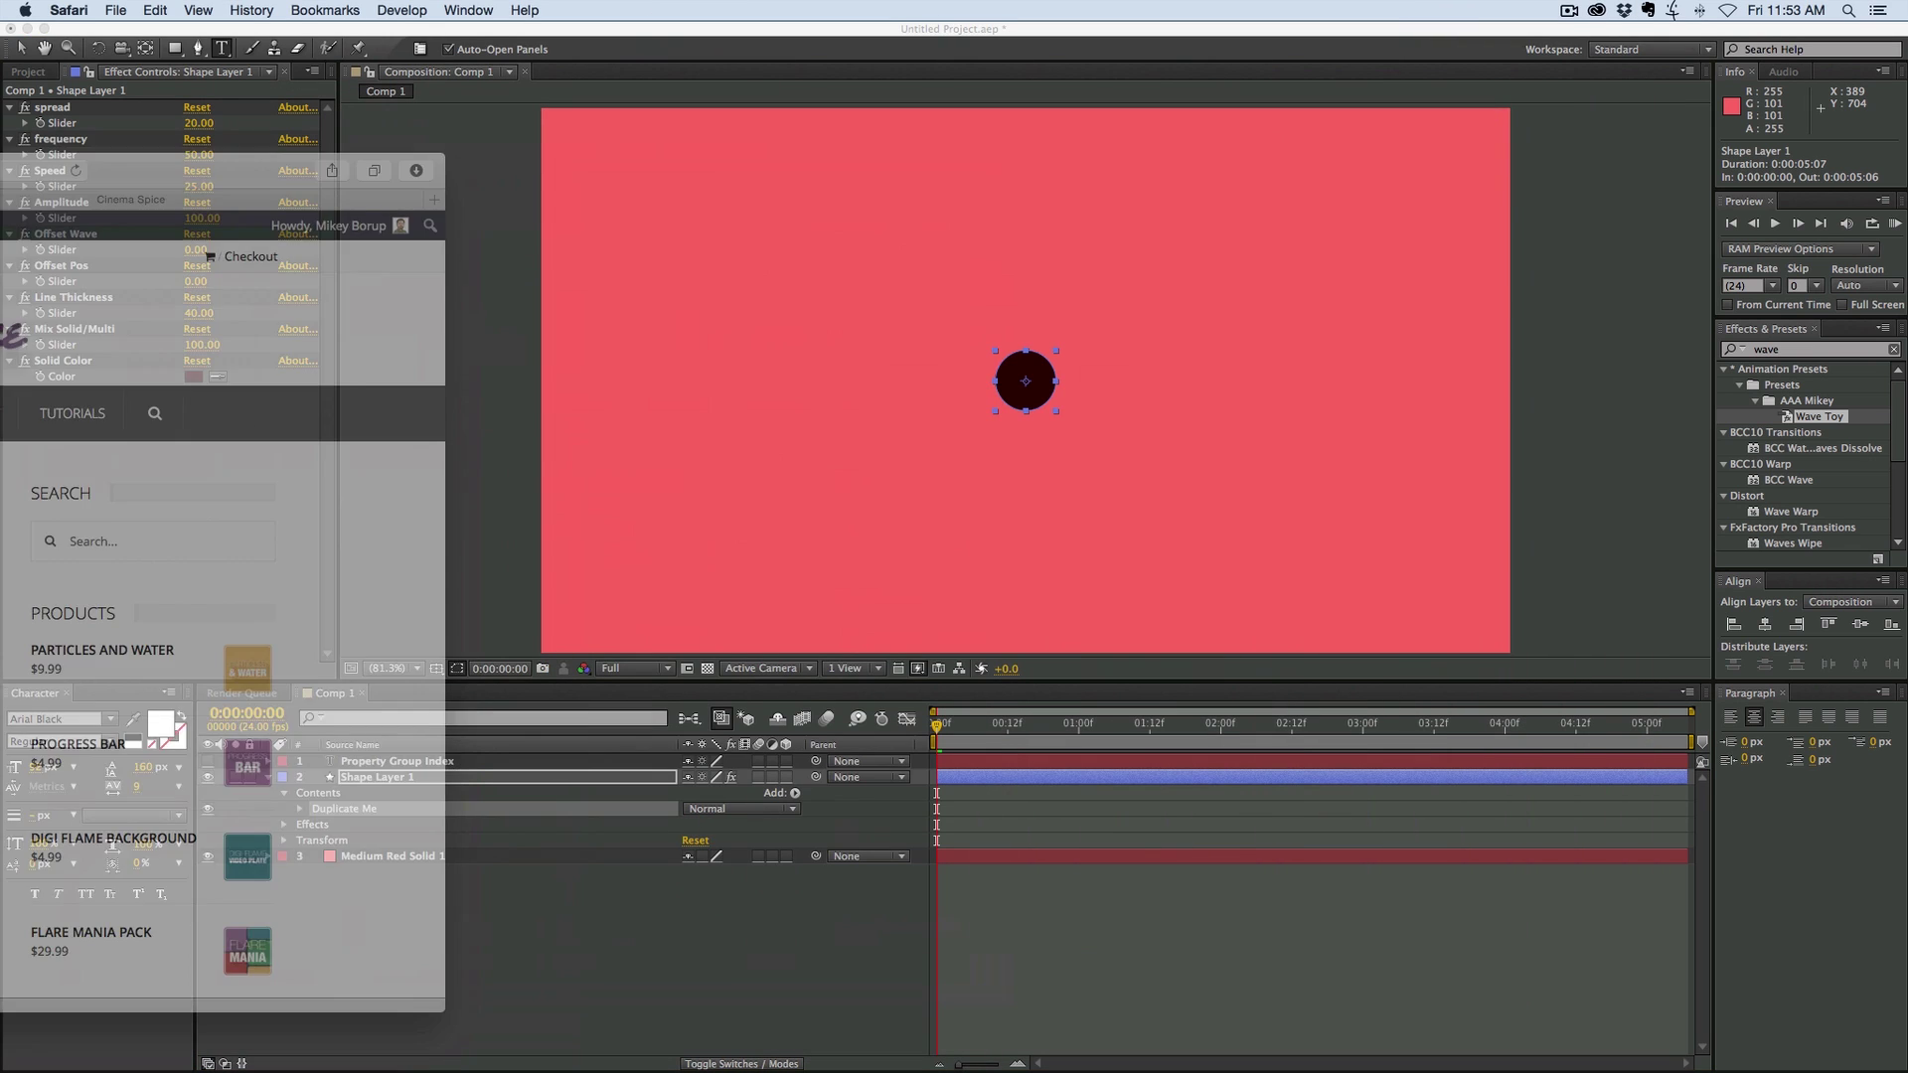
# Bring After Effects back in front of Safari
pyautogui.click(1090, 969)
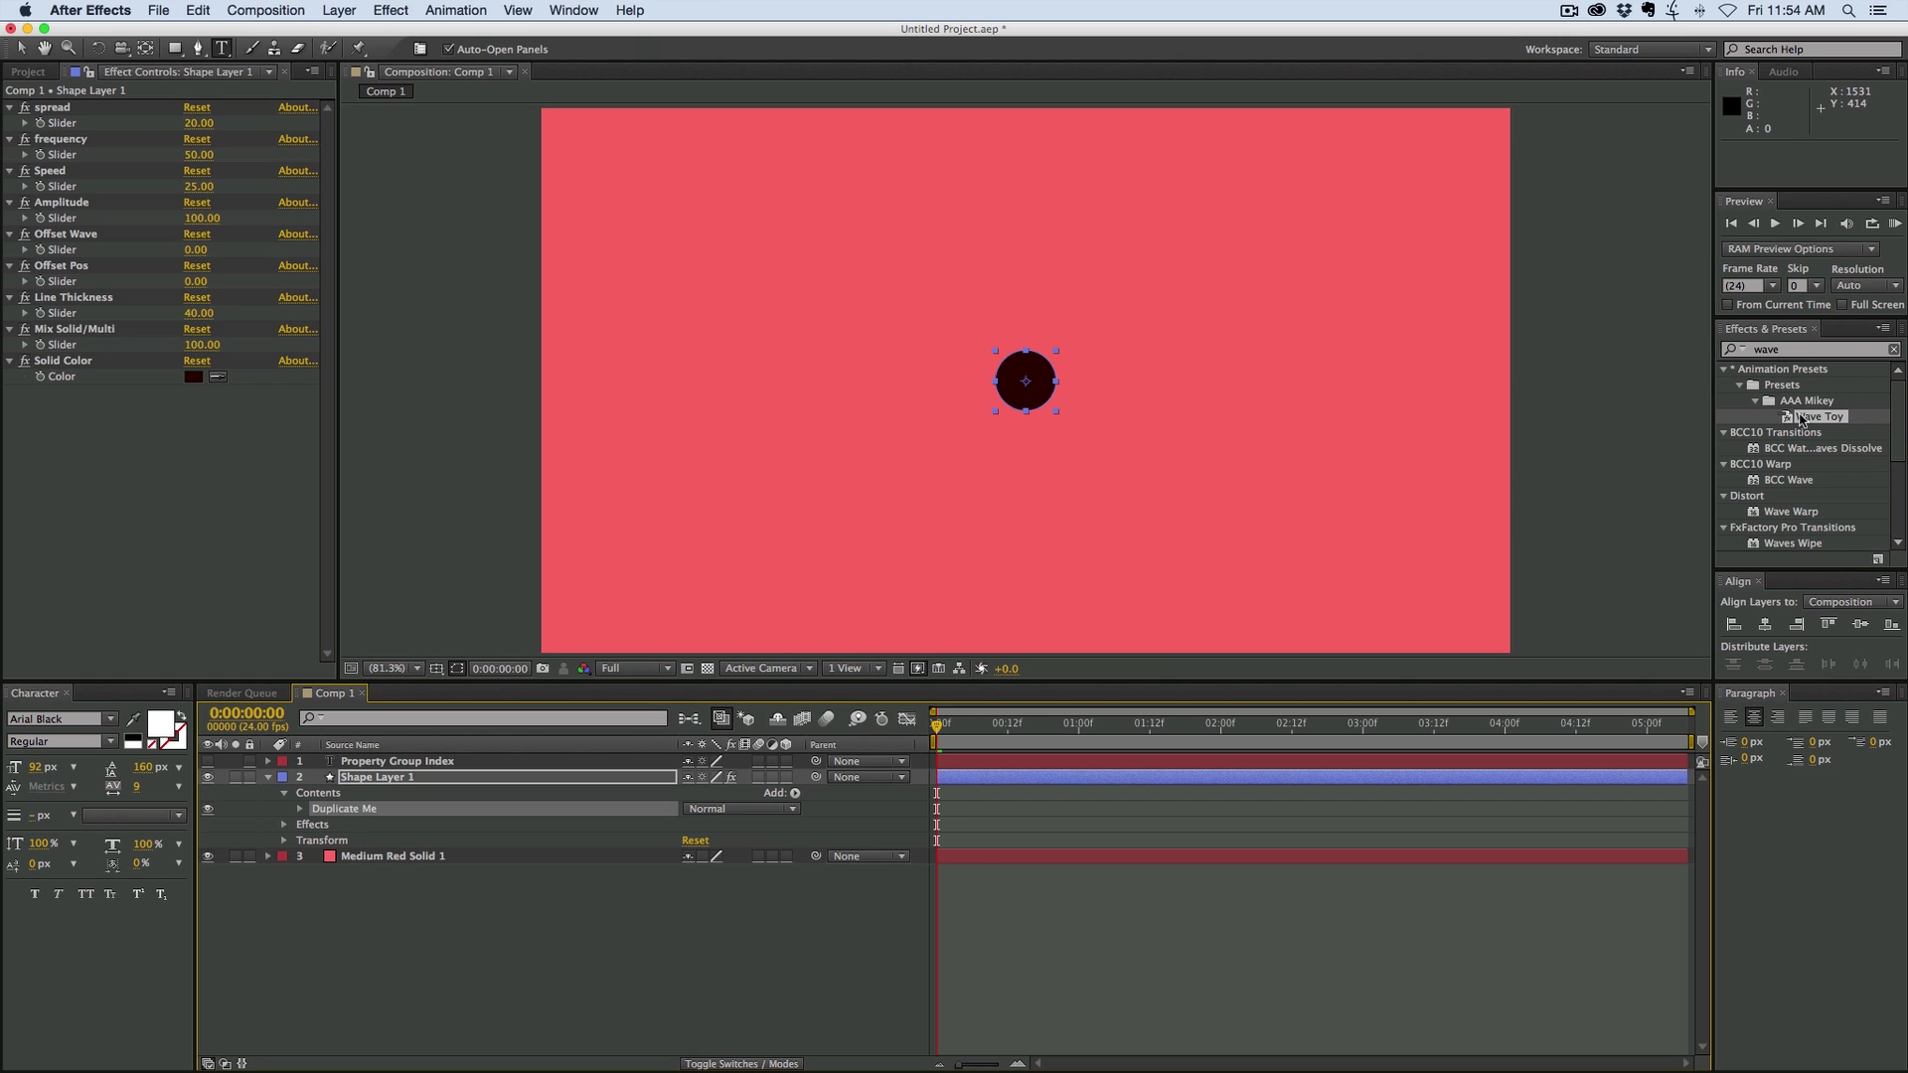
# Preview the single circle's animation on Shape Layer 1, then return to frame 0
pyautogui.click(693, 952)
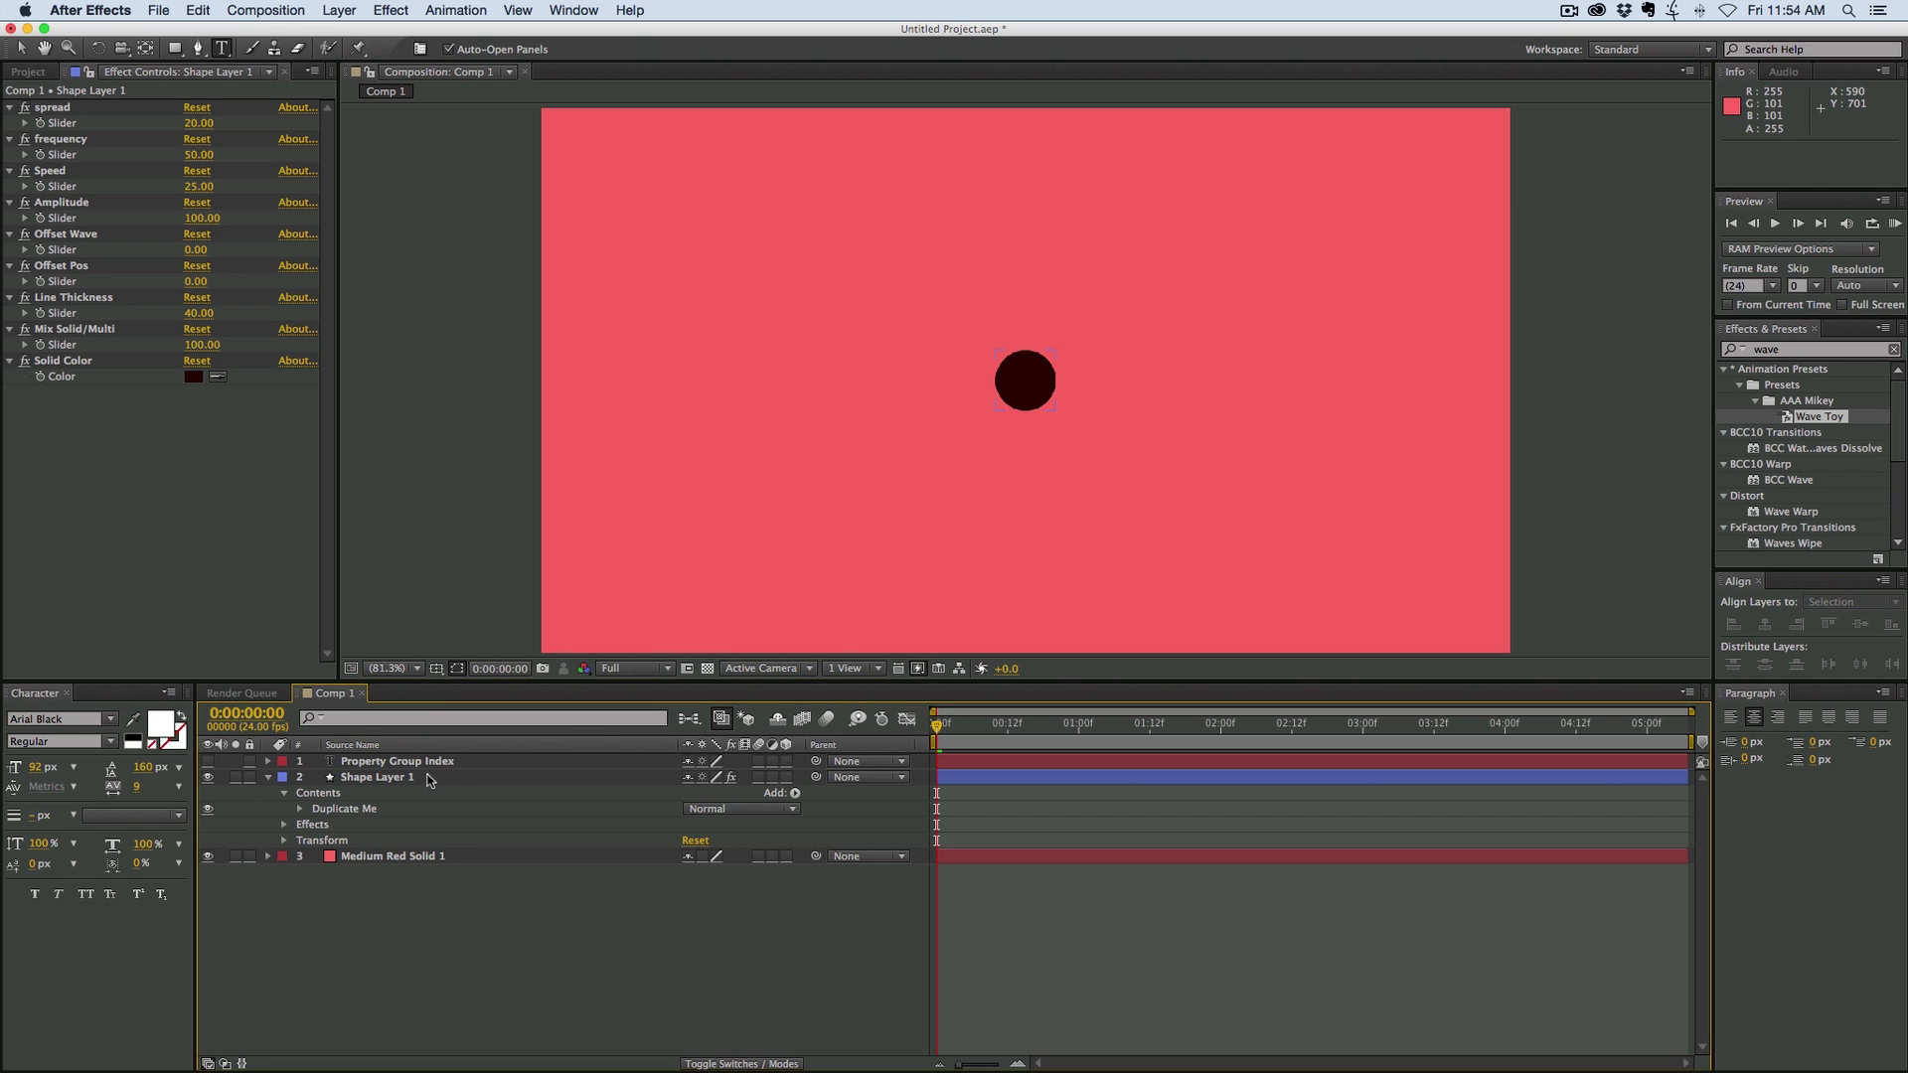
pyautogui.click(430, 778)
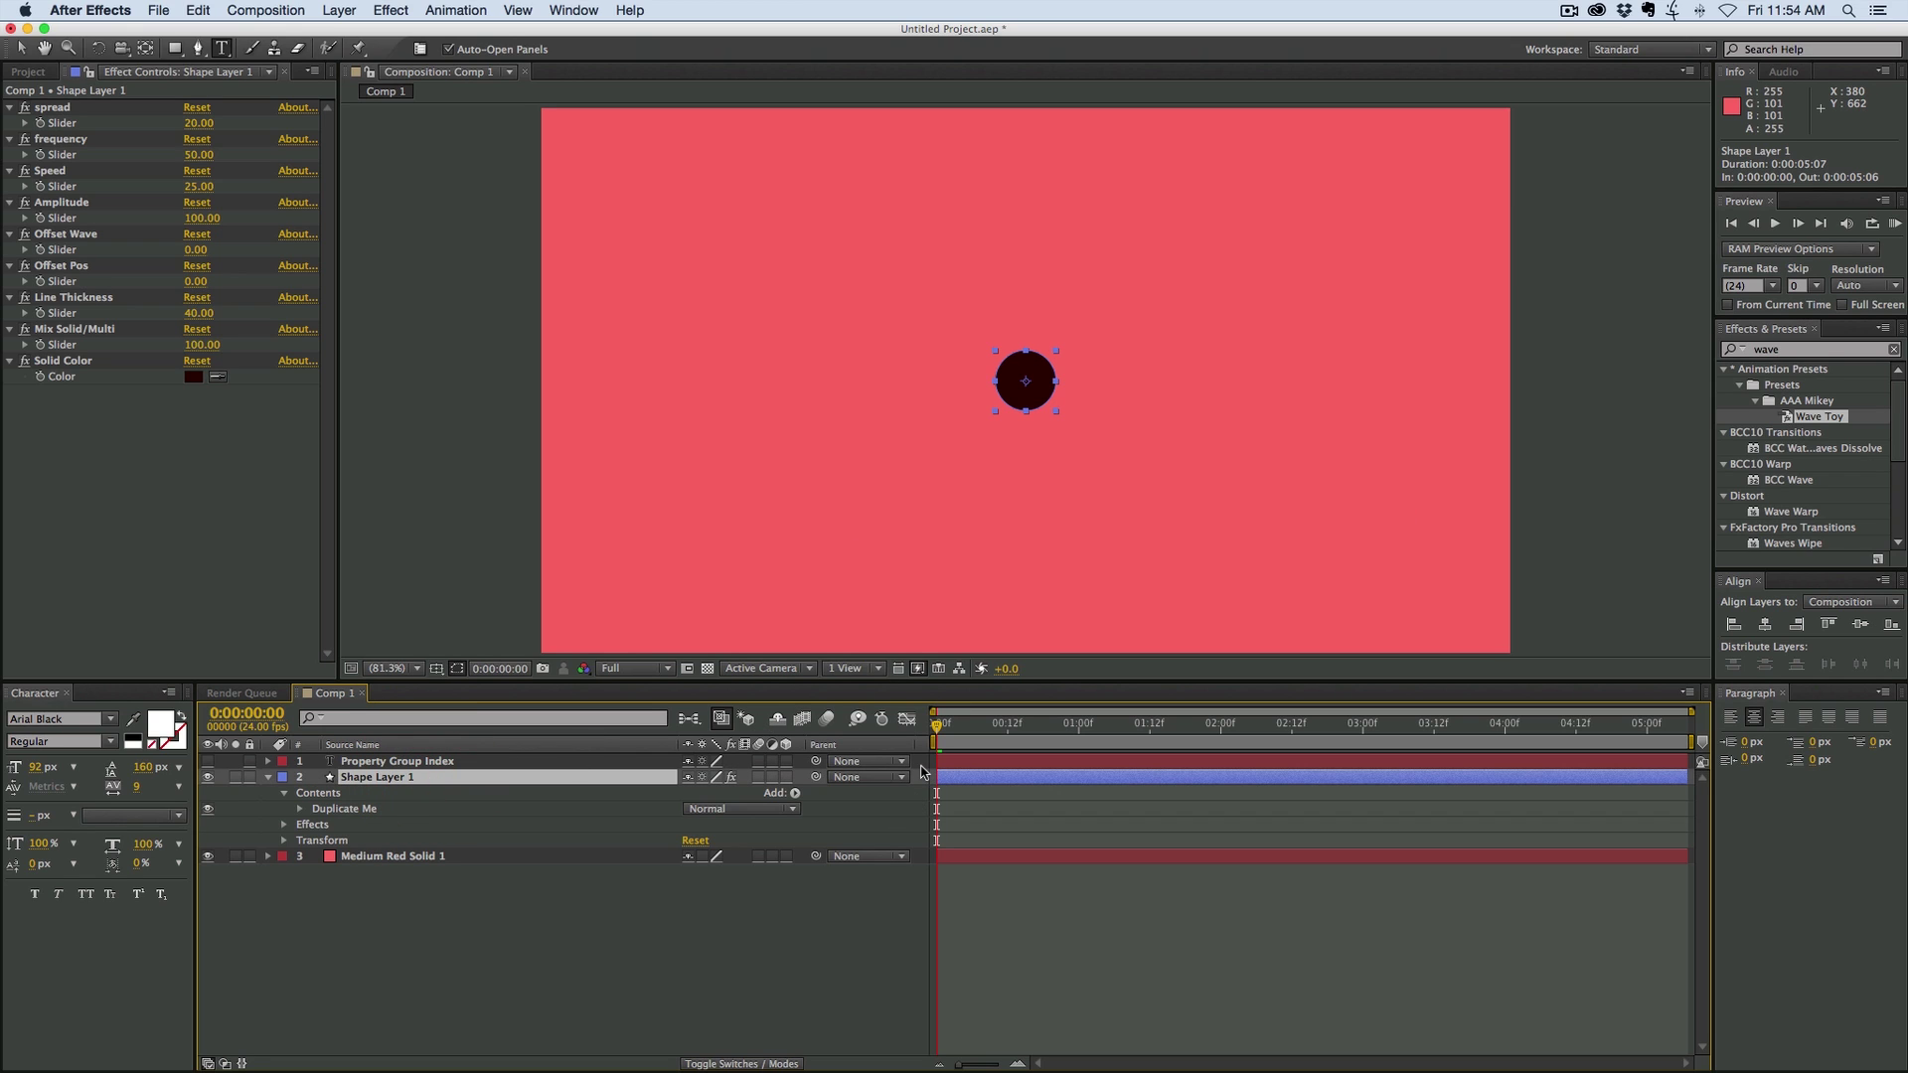
pyautogui.press('space')
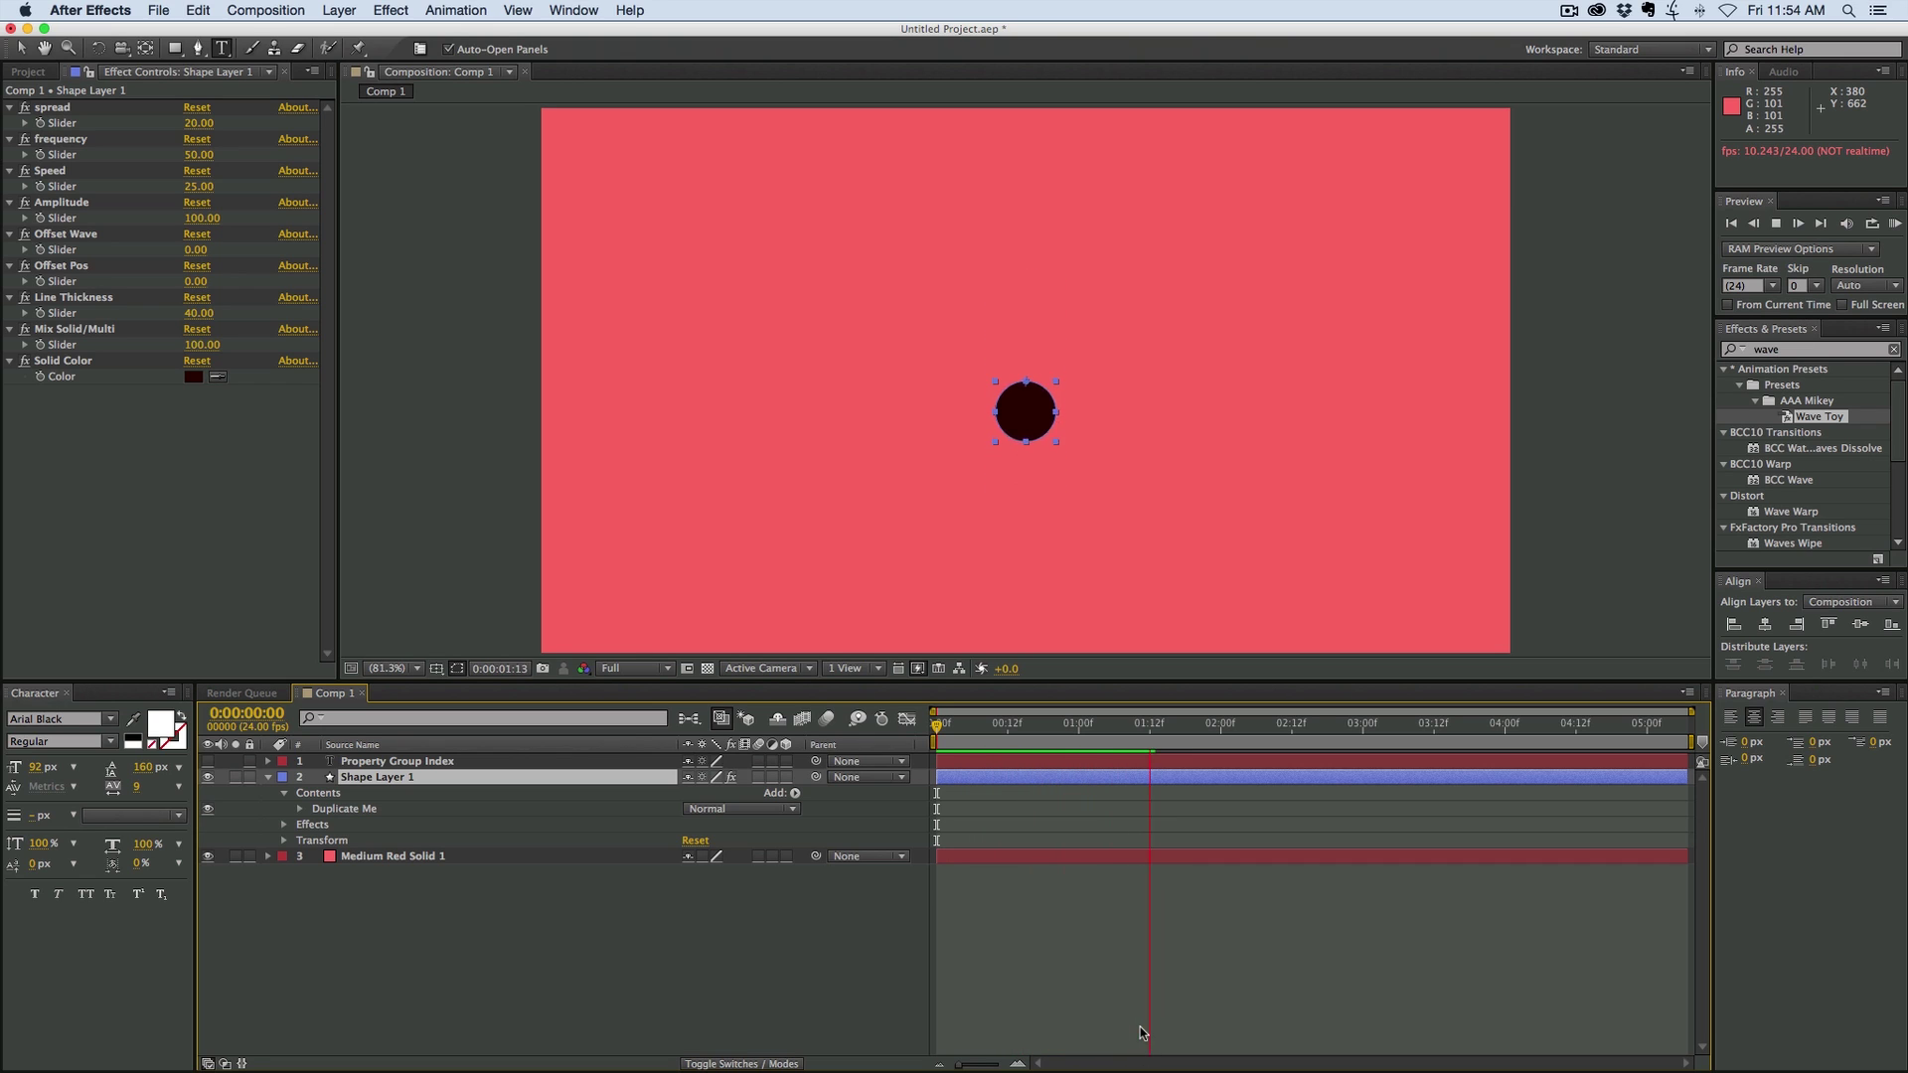
pyautogui.moveTo(1079, 731); pyautogui.dragTo(936, 726)
pyautogui.click(332, 930)
# Duplicate the Duplicate Me group up to Duplicate Me 17 and preview the circle wave
pyautogui.click(344, 809)
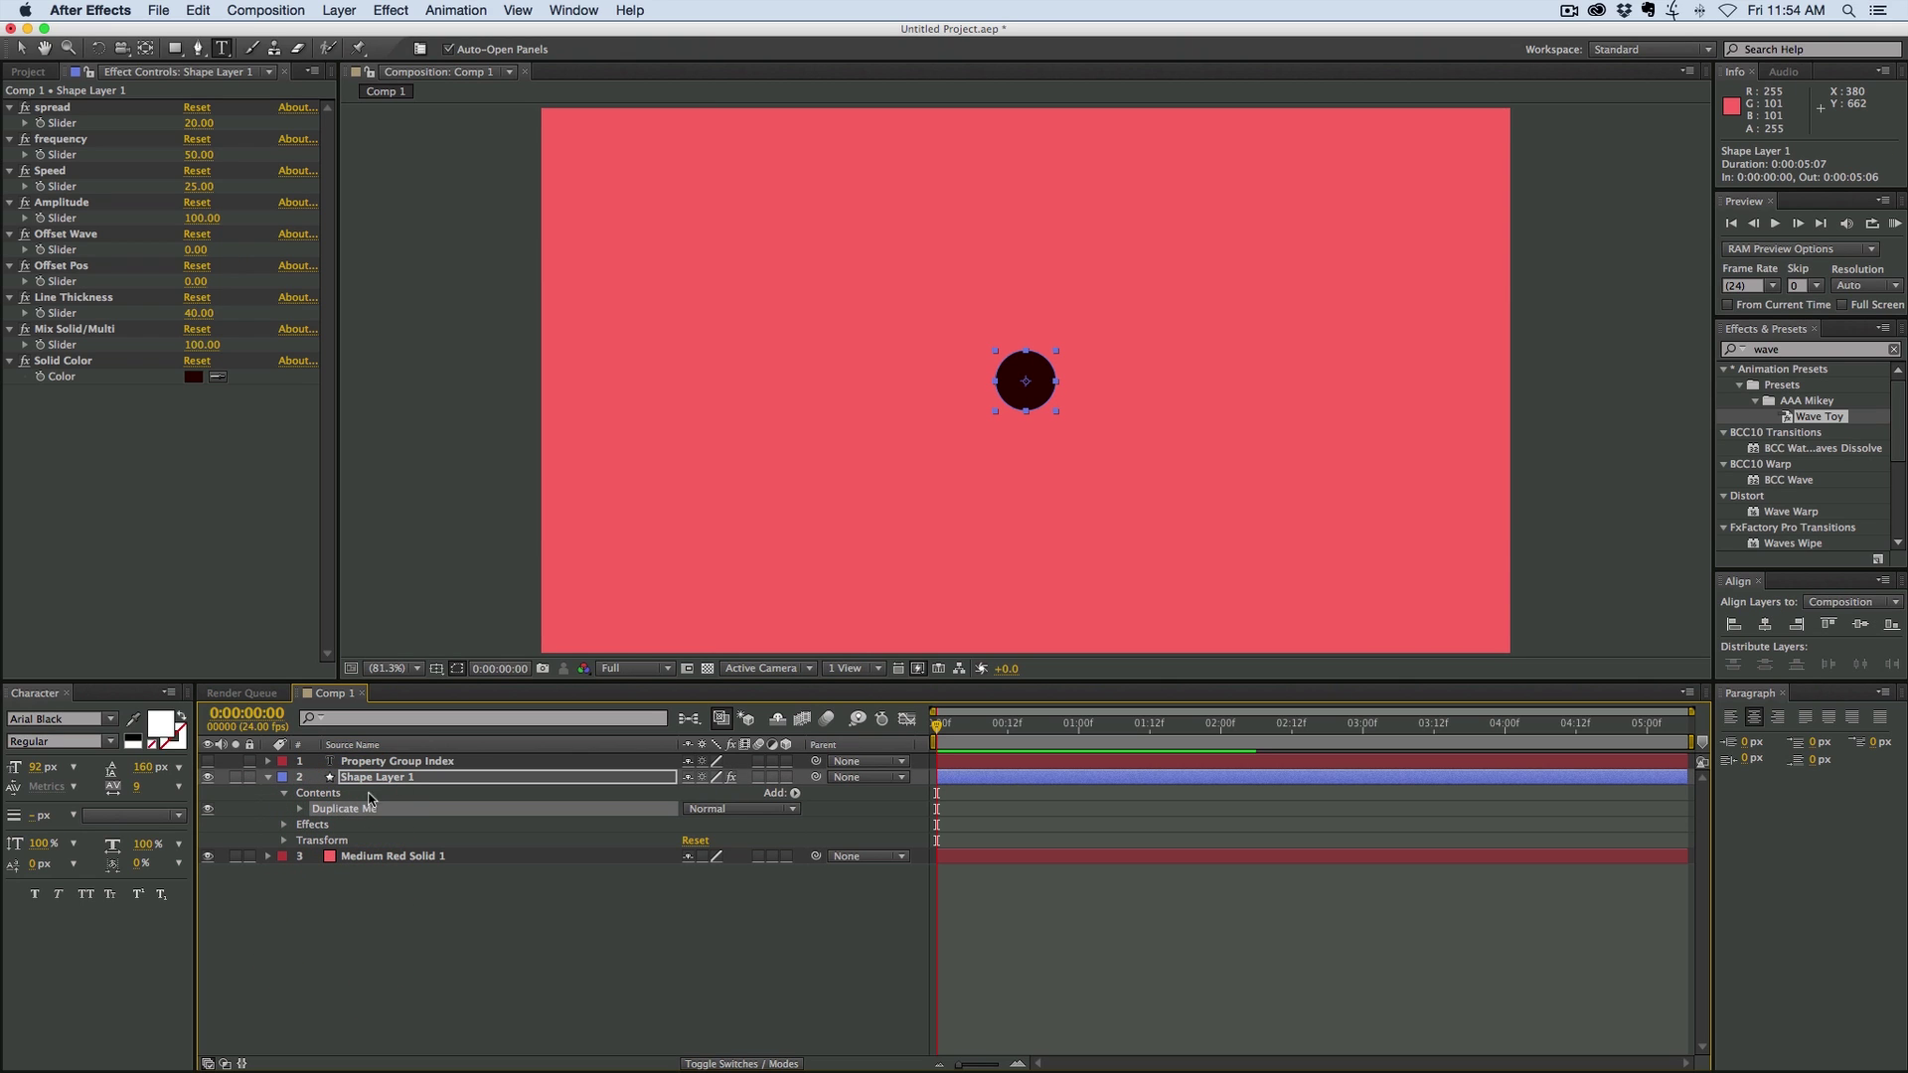
pyautogui.press('super+d')
pyautogui.press('super+d')
pyautogui.press('super+d')
pyautogui.press('super+d')
pyautogui.press('super+d')
pyautogui.press('super+d')
pyautogui.press('super+d')
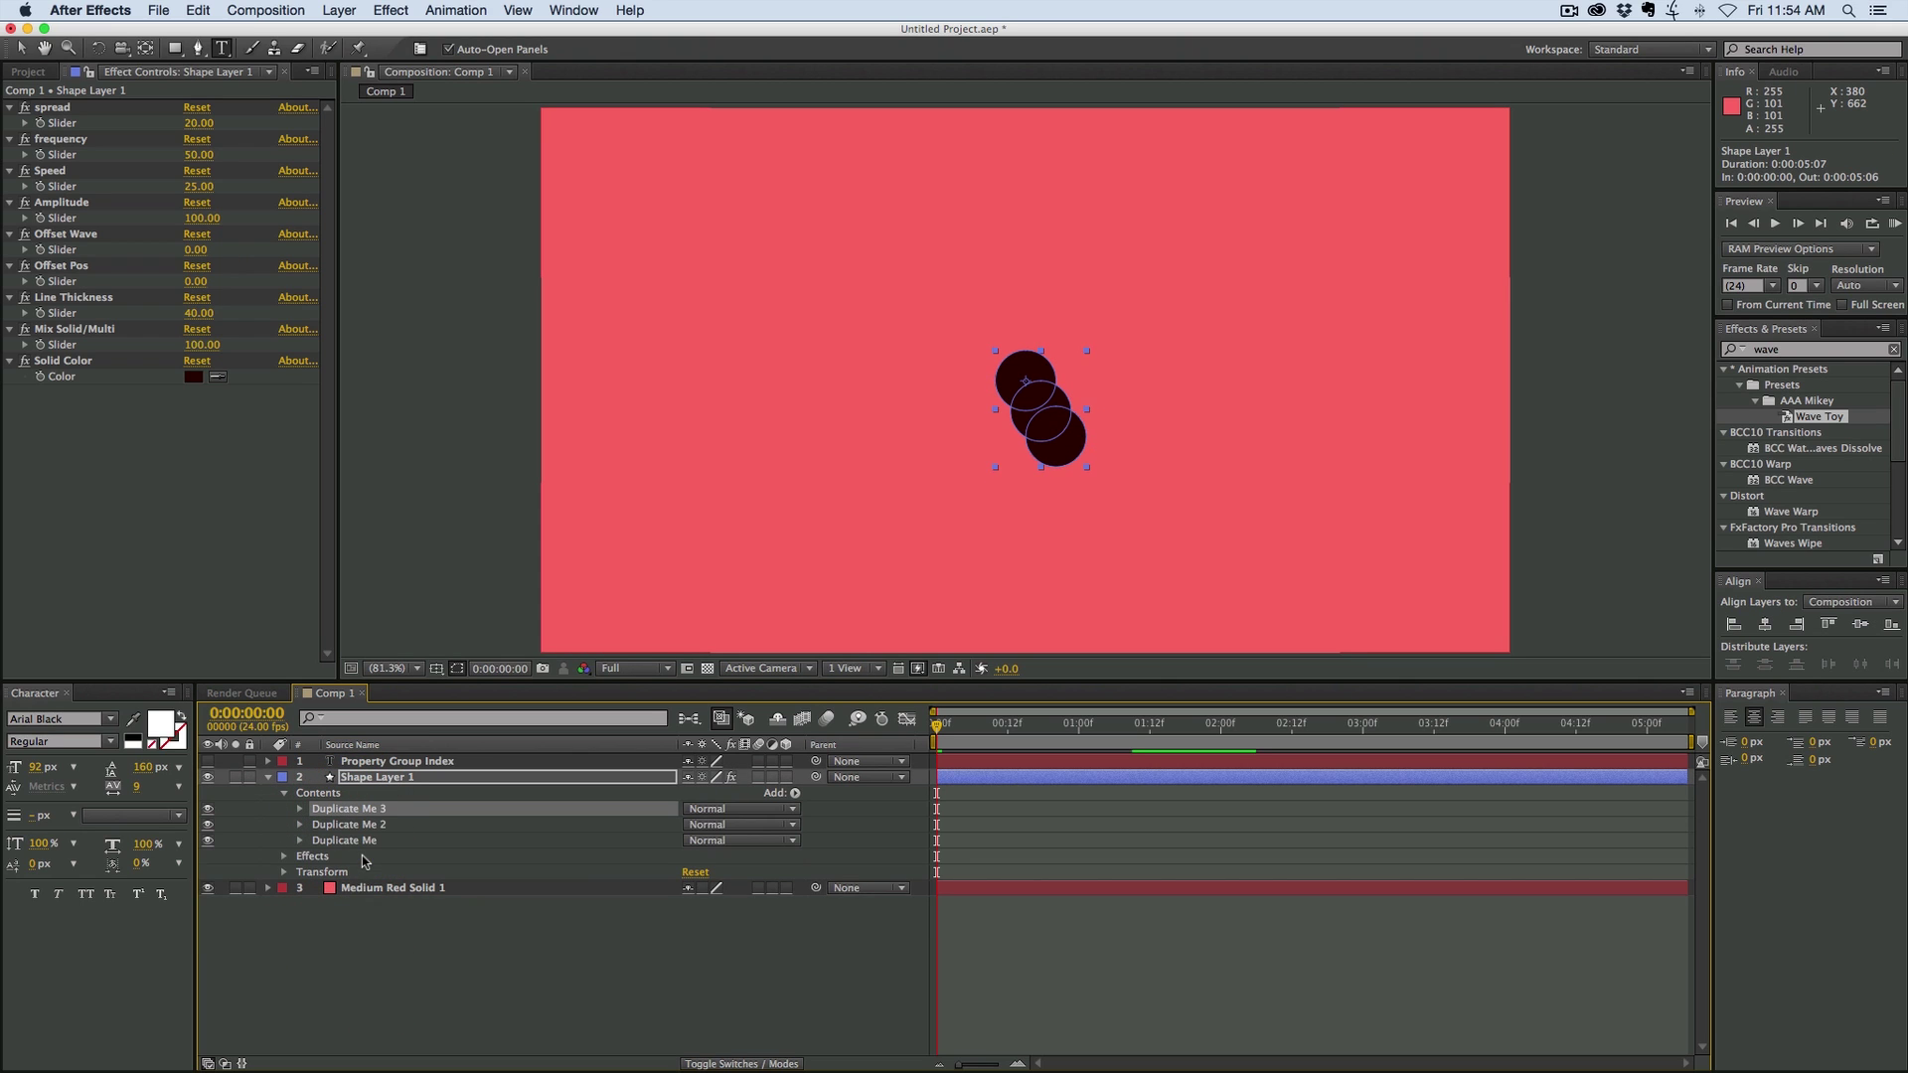
pyautogui.press('super+d')
pyautogui.press('super+d')
pyautogui.press('super+d')
pyautogui.press('super+d')
pyautogui.press('super+d')
pyautogui.press('super+d')
pyautogui.press('super+d')
pyautogui.press('super+d')
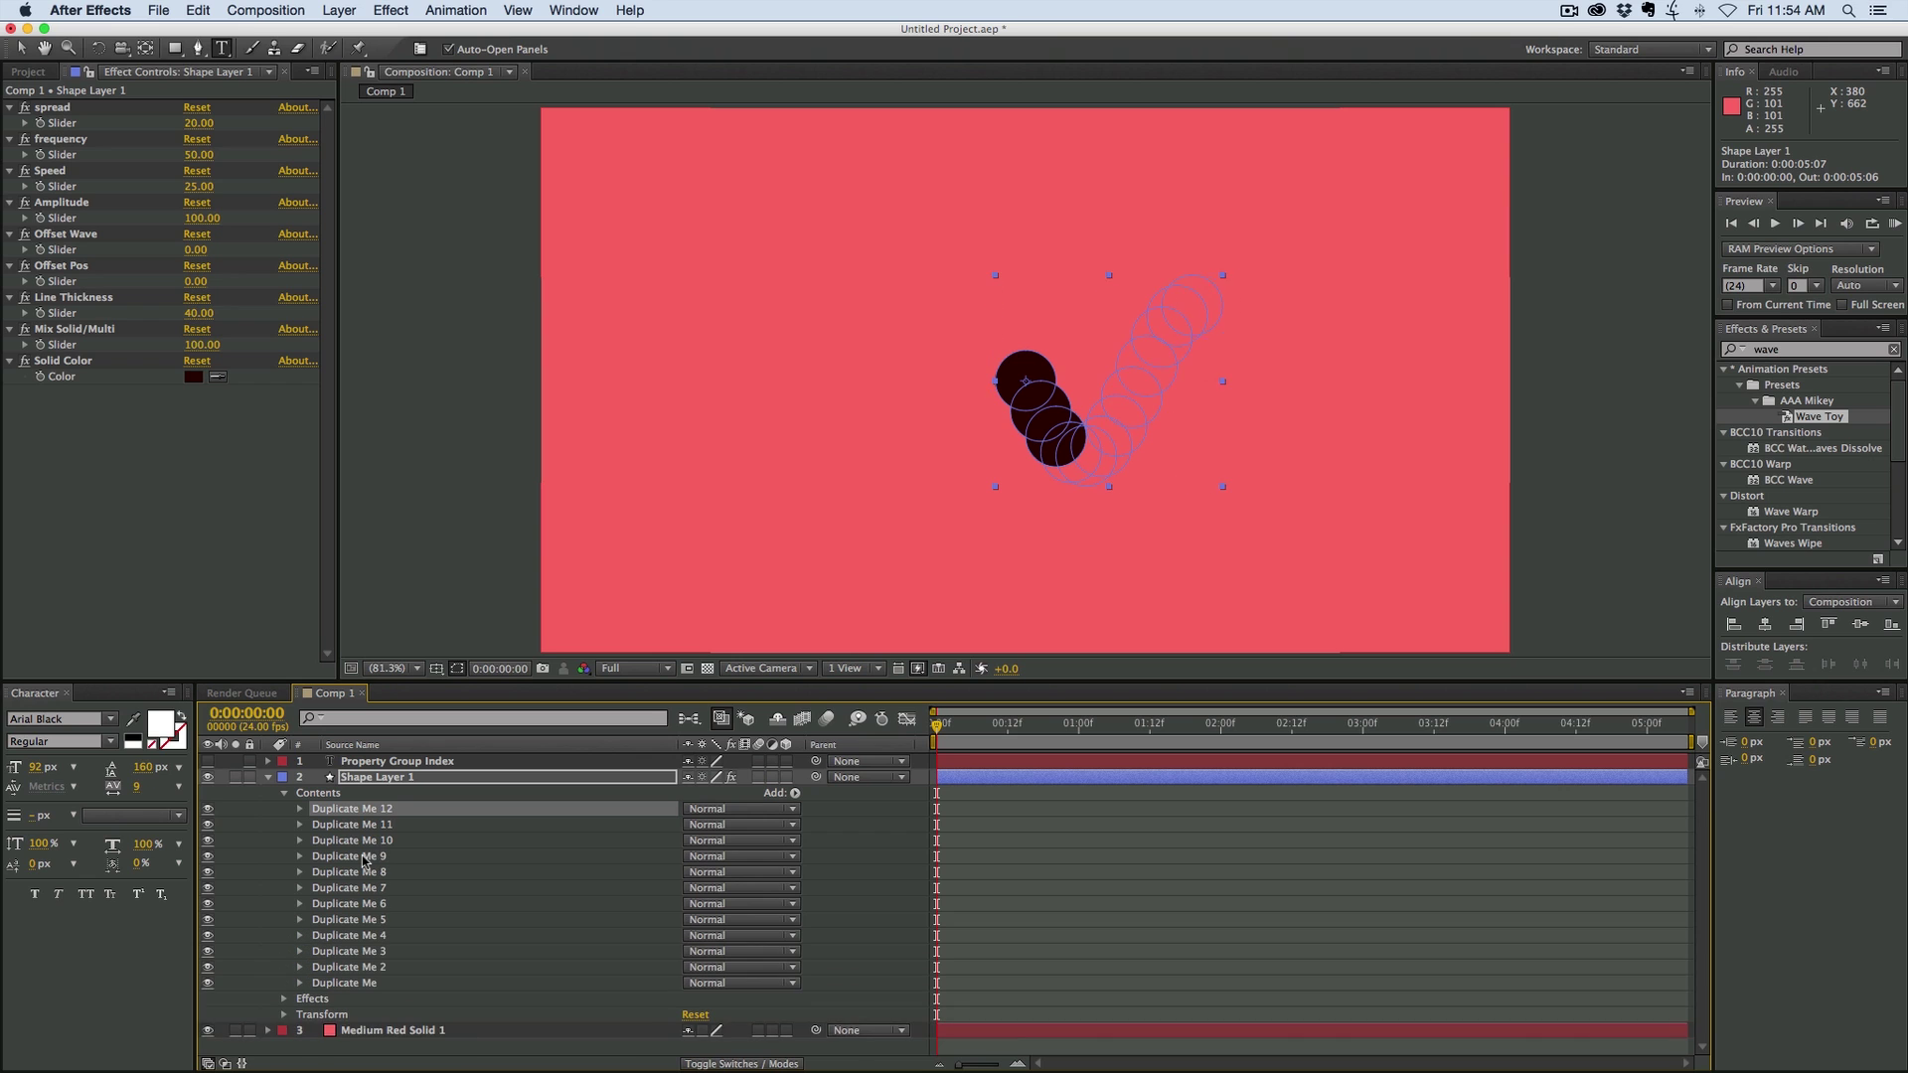
pyautogui.press('super+d')
pyautogui.click(1150, 895)
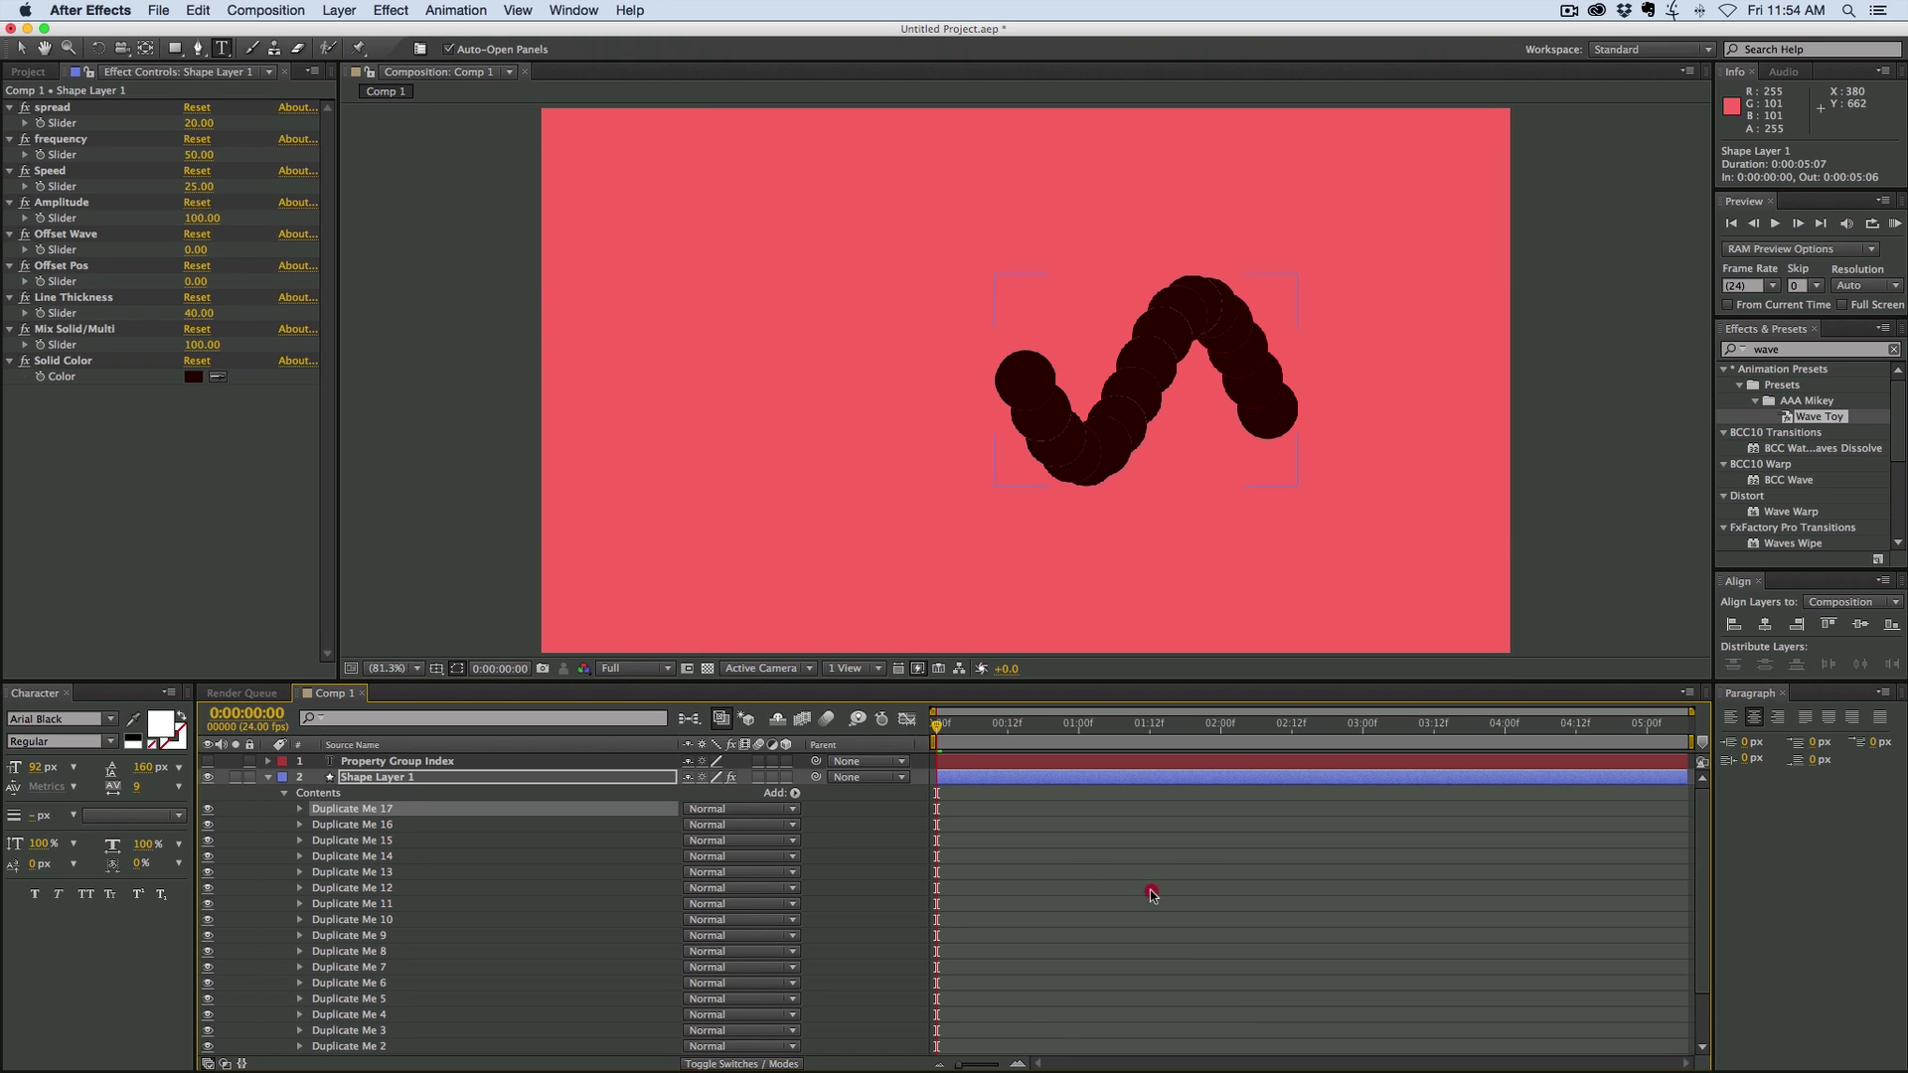
pyautogui.press('space')
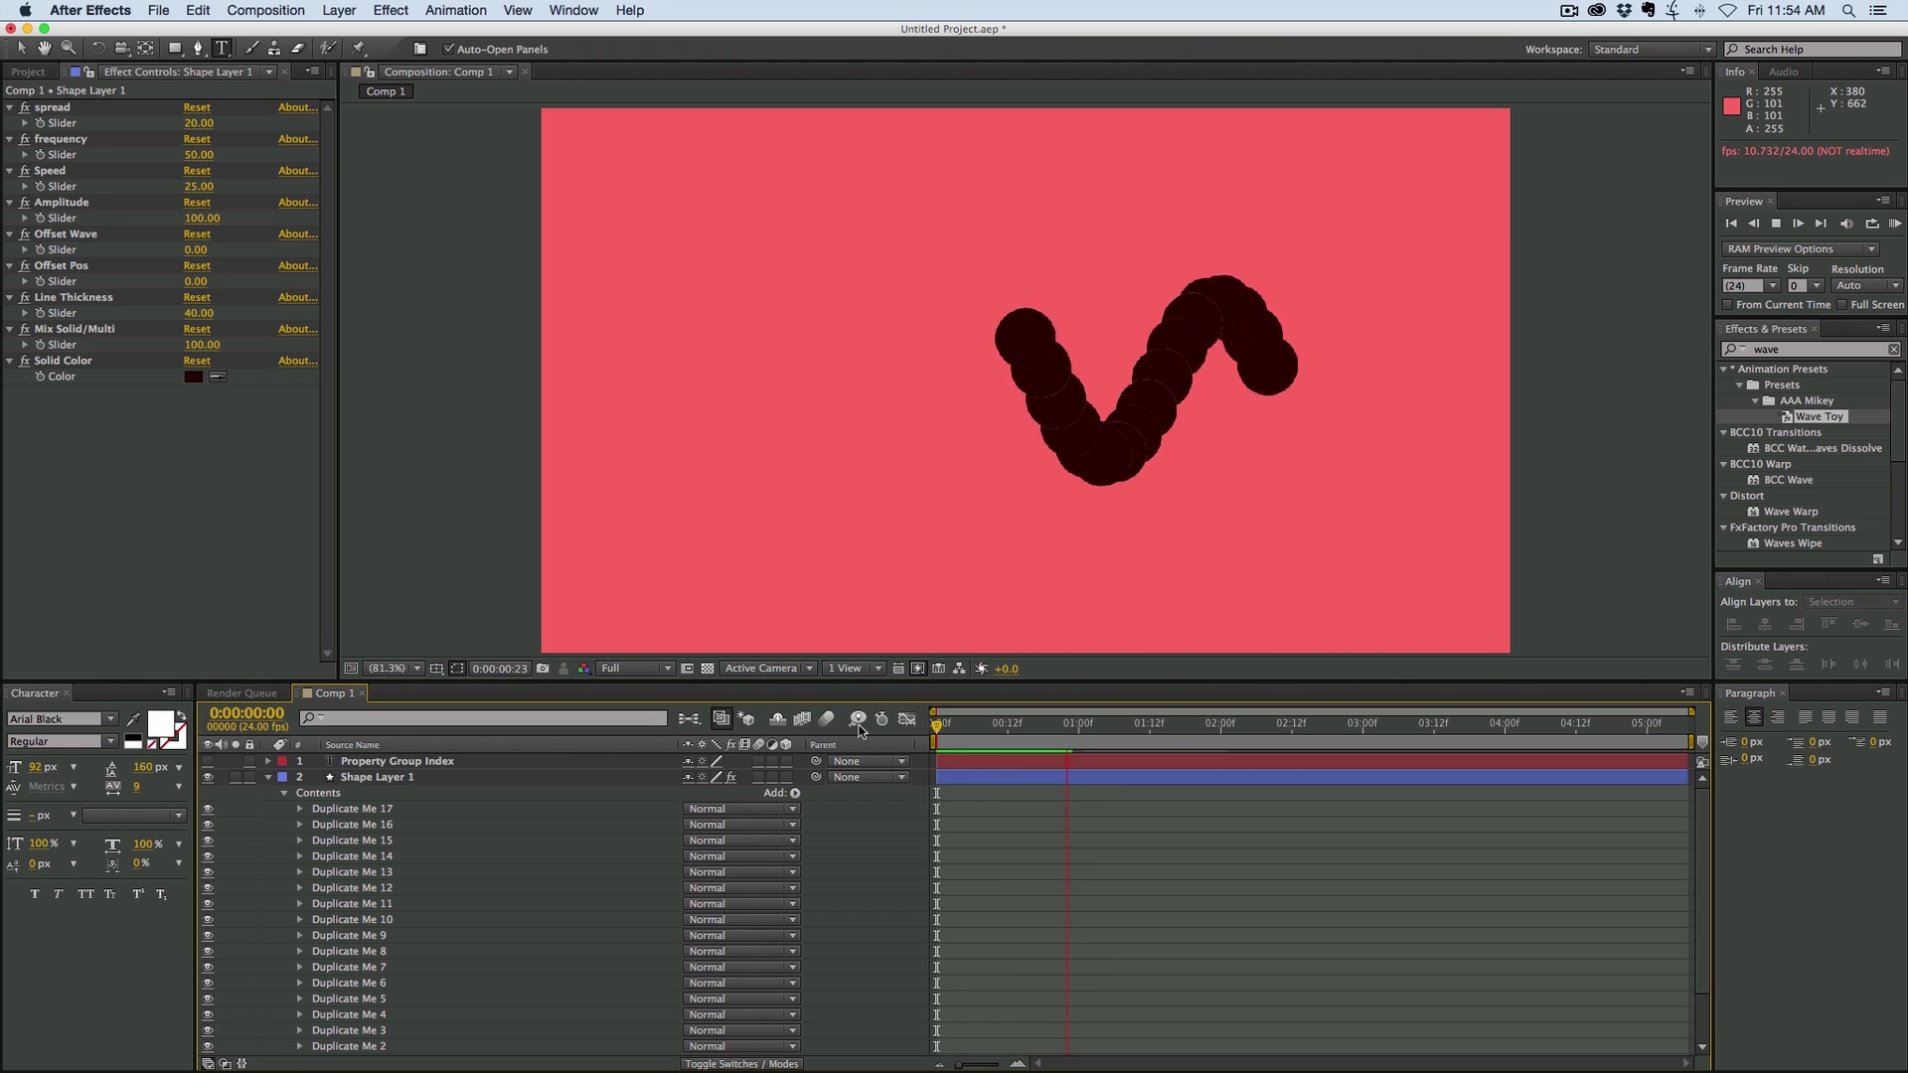
# Stop the wave preview and select Shape Layer 1
pyautogui.press('space')
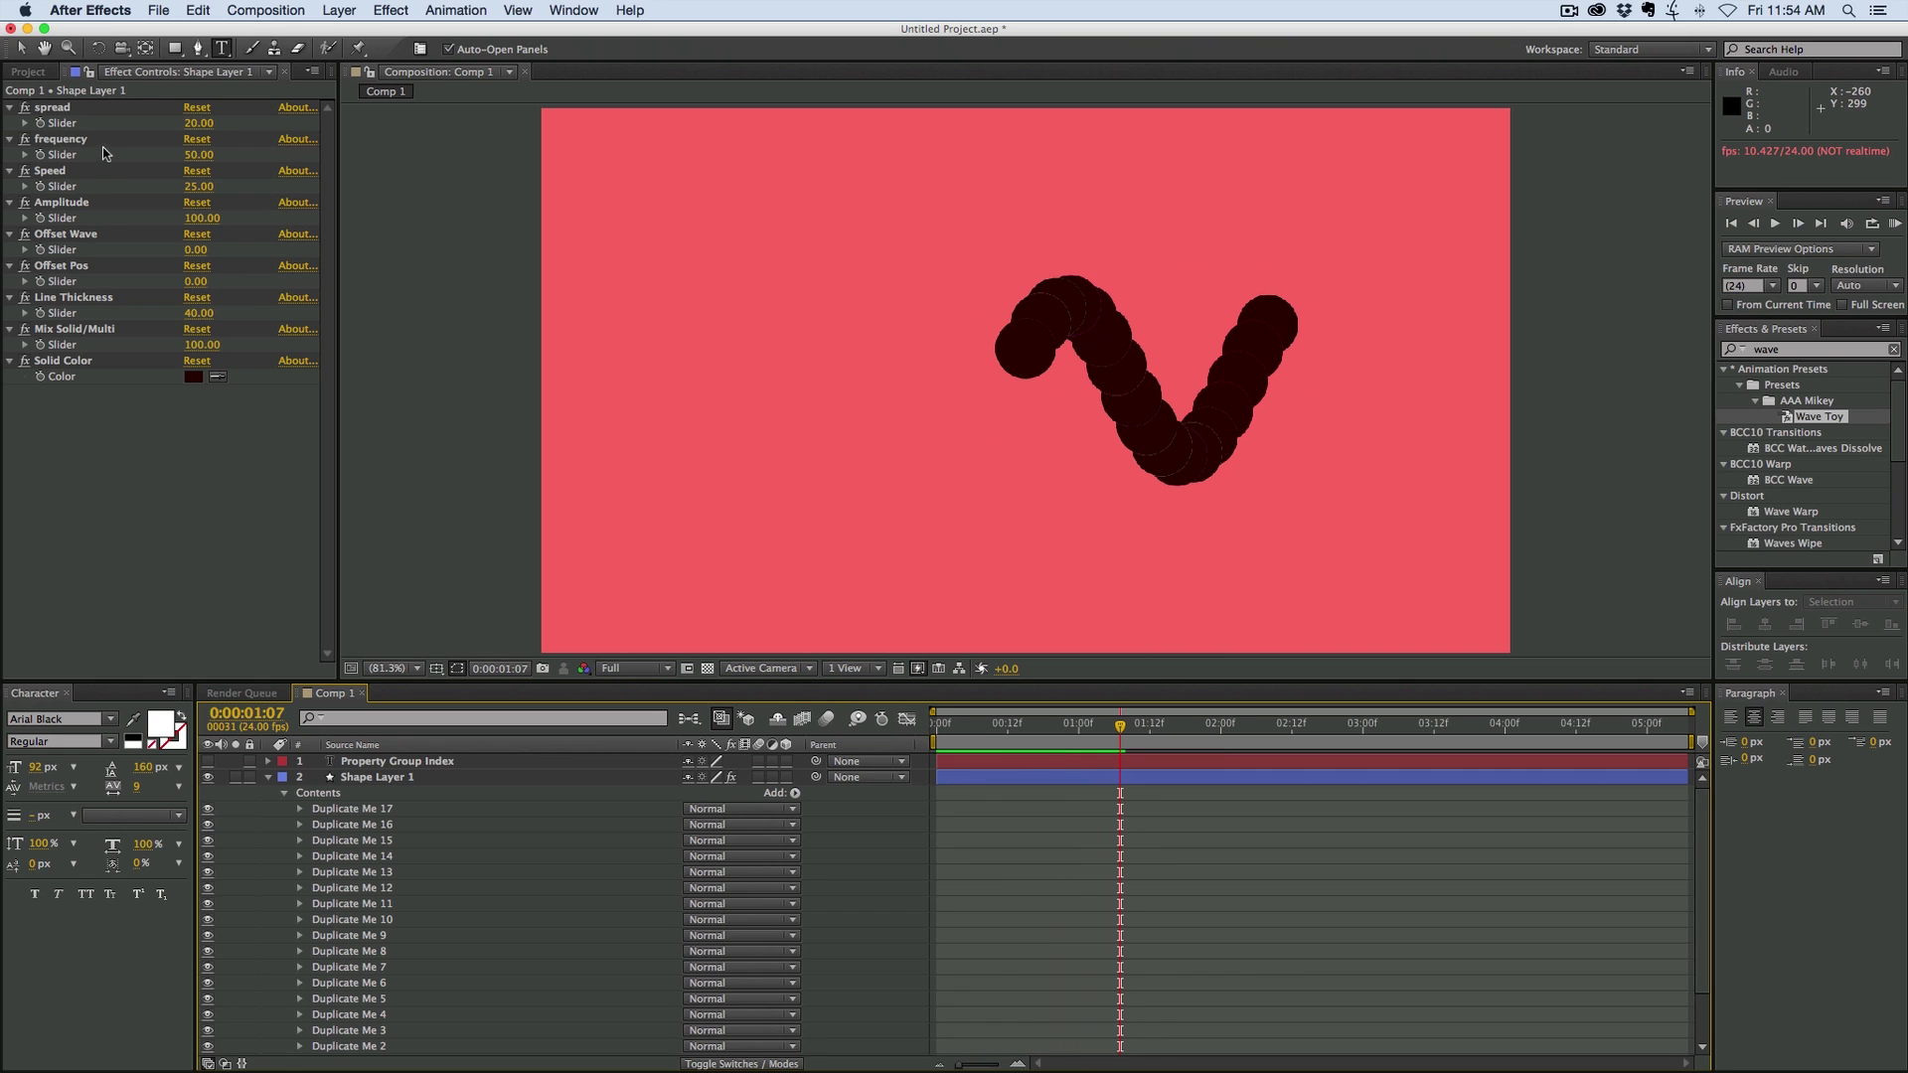
pyautogui.click(965, 780)
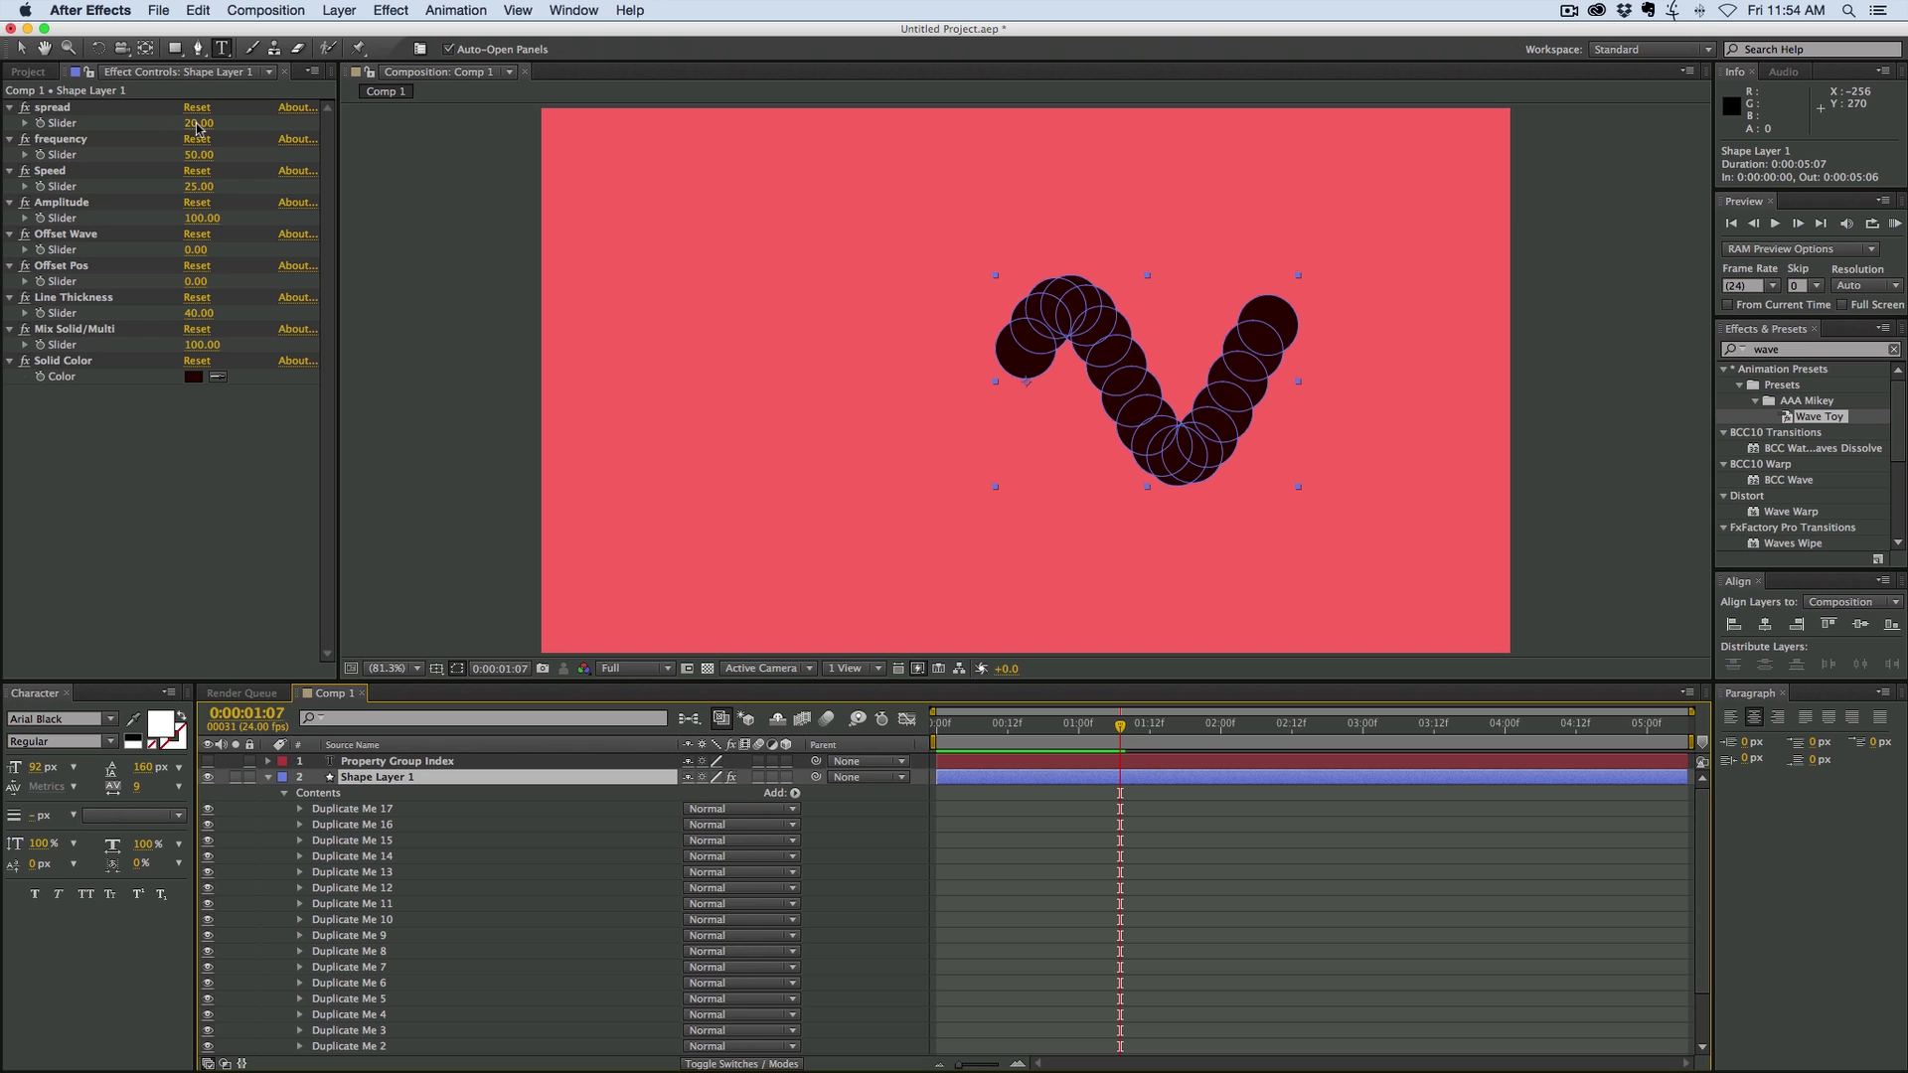
# Set spread to 13, Speed to 2, Amplitude to 83 and Offset Wave to 3
pyautogui.moveTo(198, 127)
pyautogui.mouseDown()
pyautogui.moveTo(248, 132)
pyautogui.moveTo(159, 129)
pyautogui.moveTo(266, 159)
pyautogui.moveTo(185, 157)
pyautogui.mouseUp()
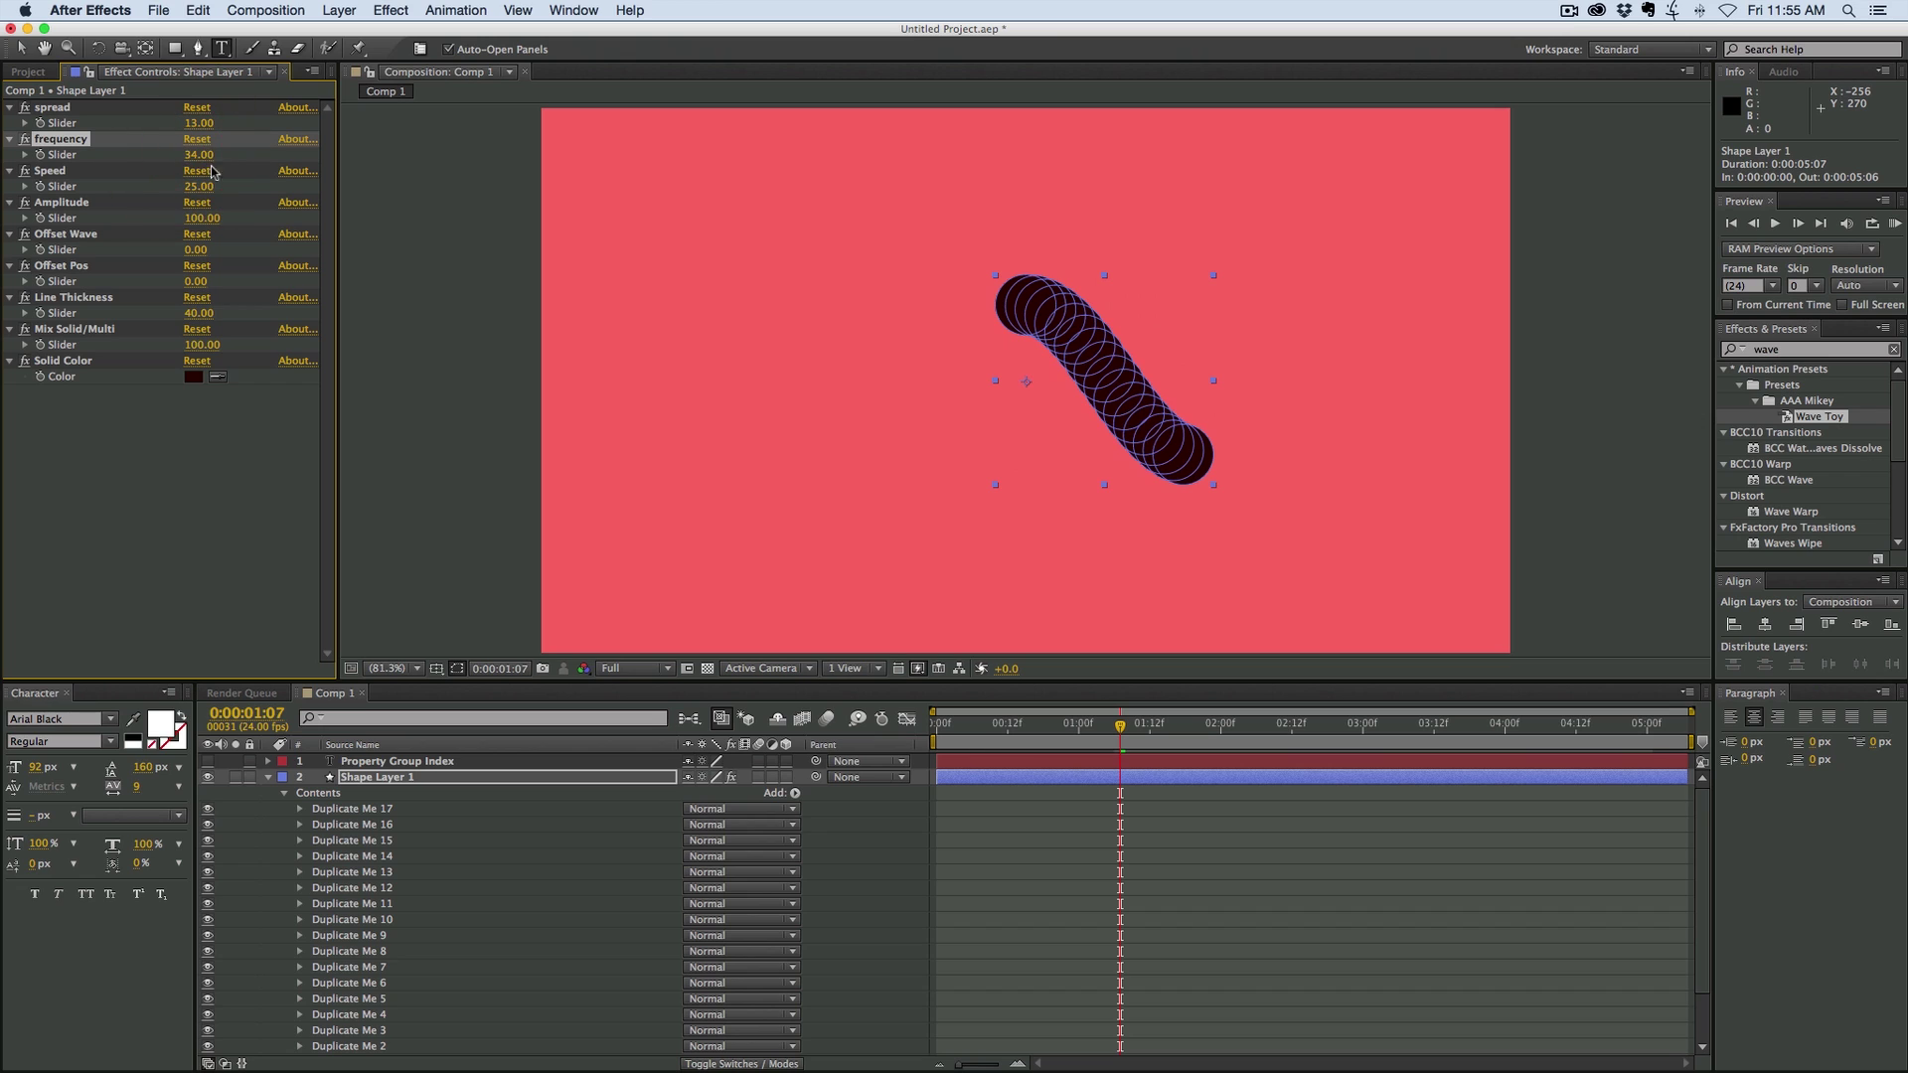
pyautogui.click(196, 189)
pyautogui.click(214, 473)
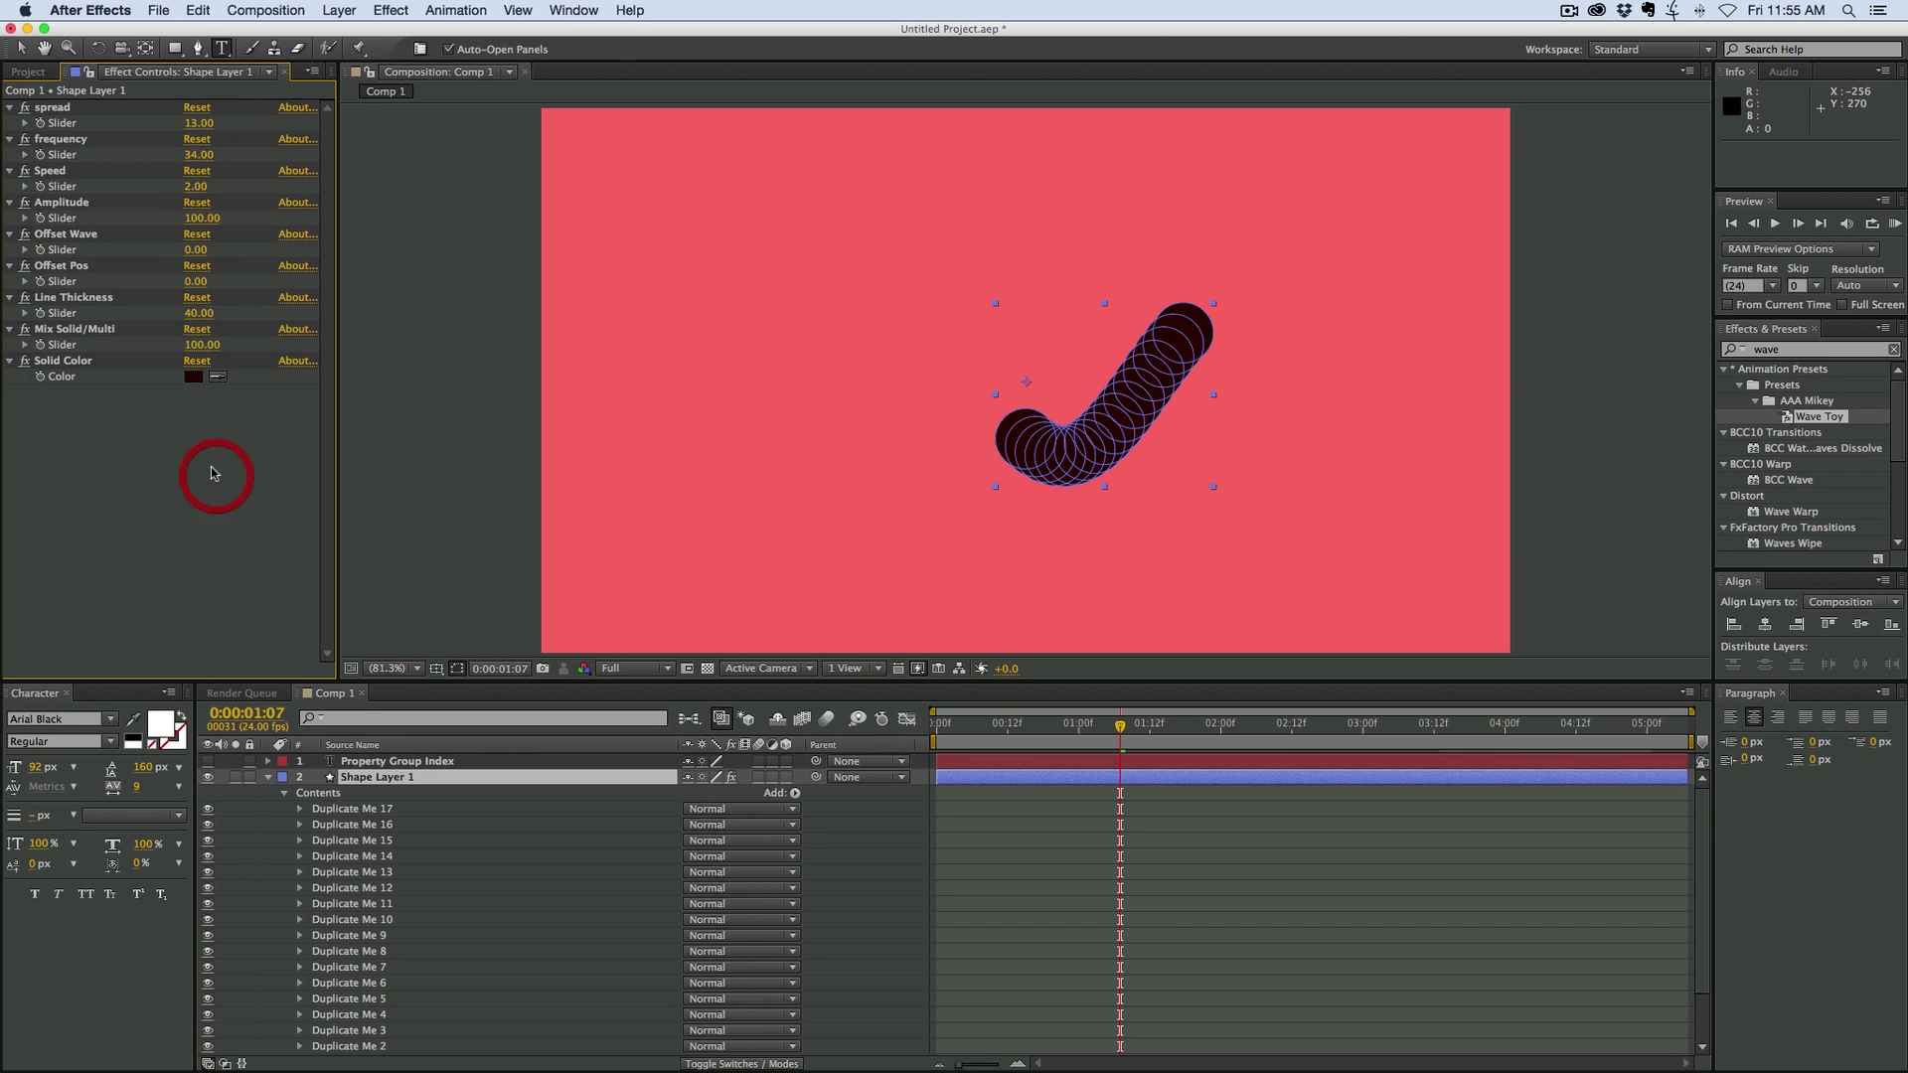
pyautogui.press('space')
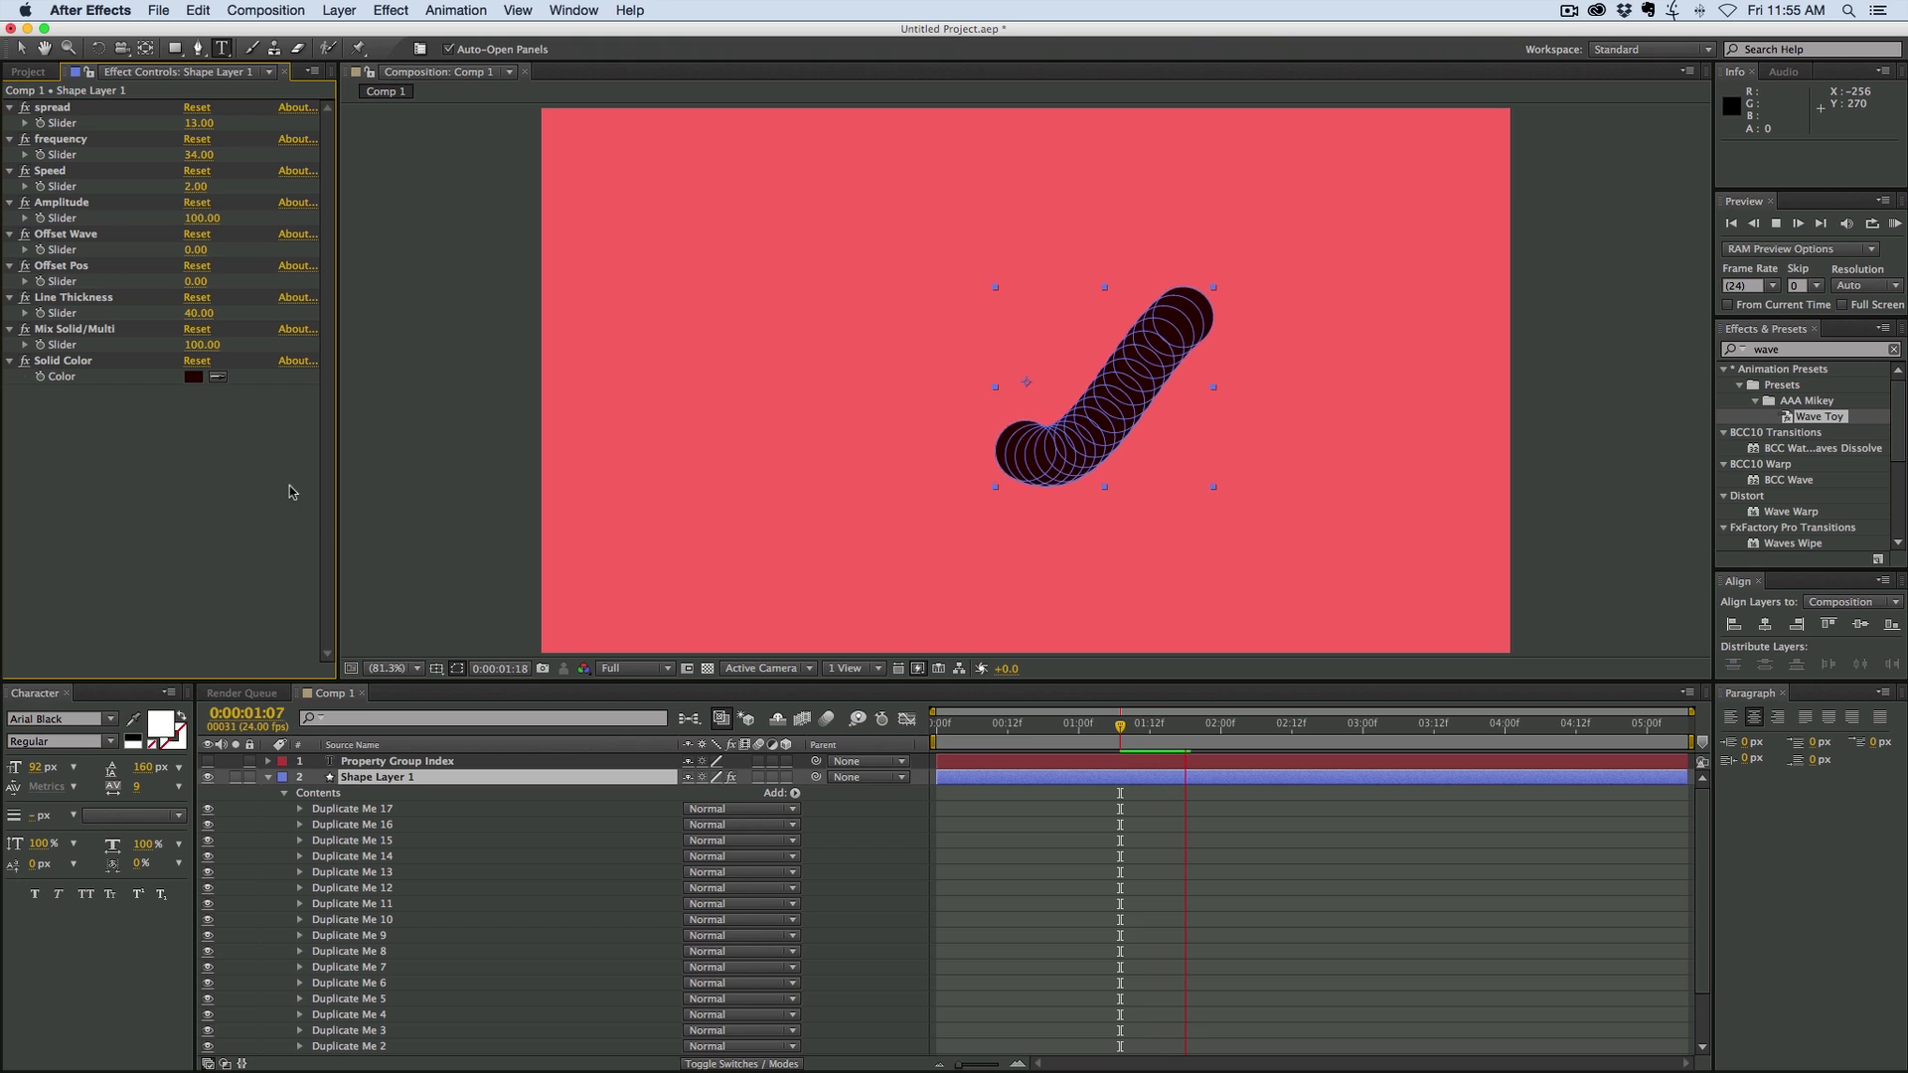
pyautogui.press('space')
pyautogui.moveTo(197, 194)
pyautogui.mouseDown()
pyautogui.moveTo(204, 221)
pyautogui.moveTo(298, 220)
pyautogui.moveTo(156, 231)
pyautogui.moveTo(189, 225)
pyautogui.mouseUp()
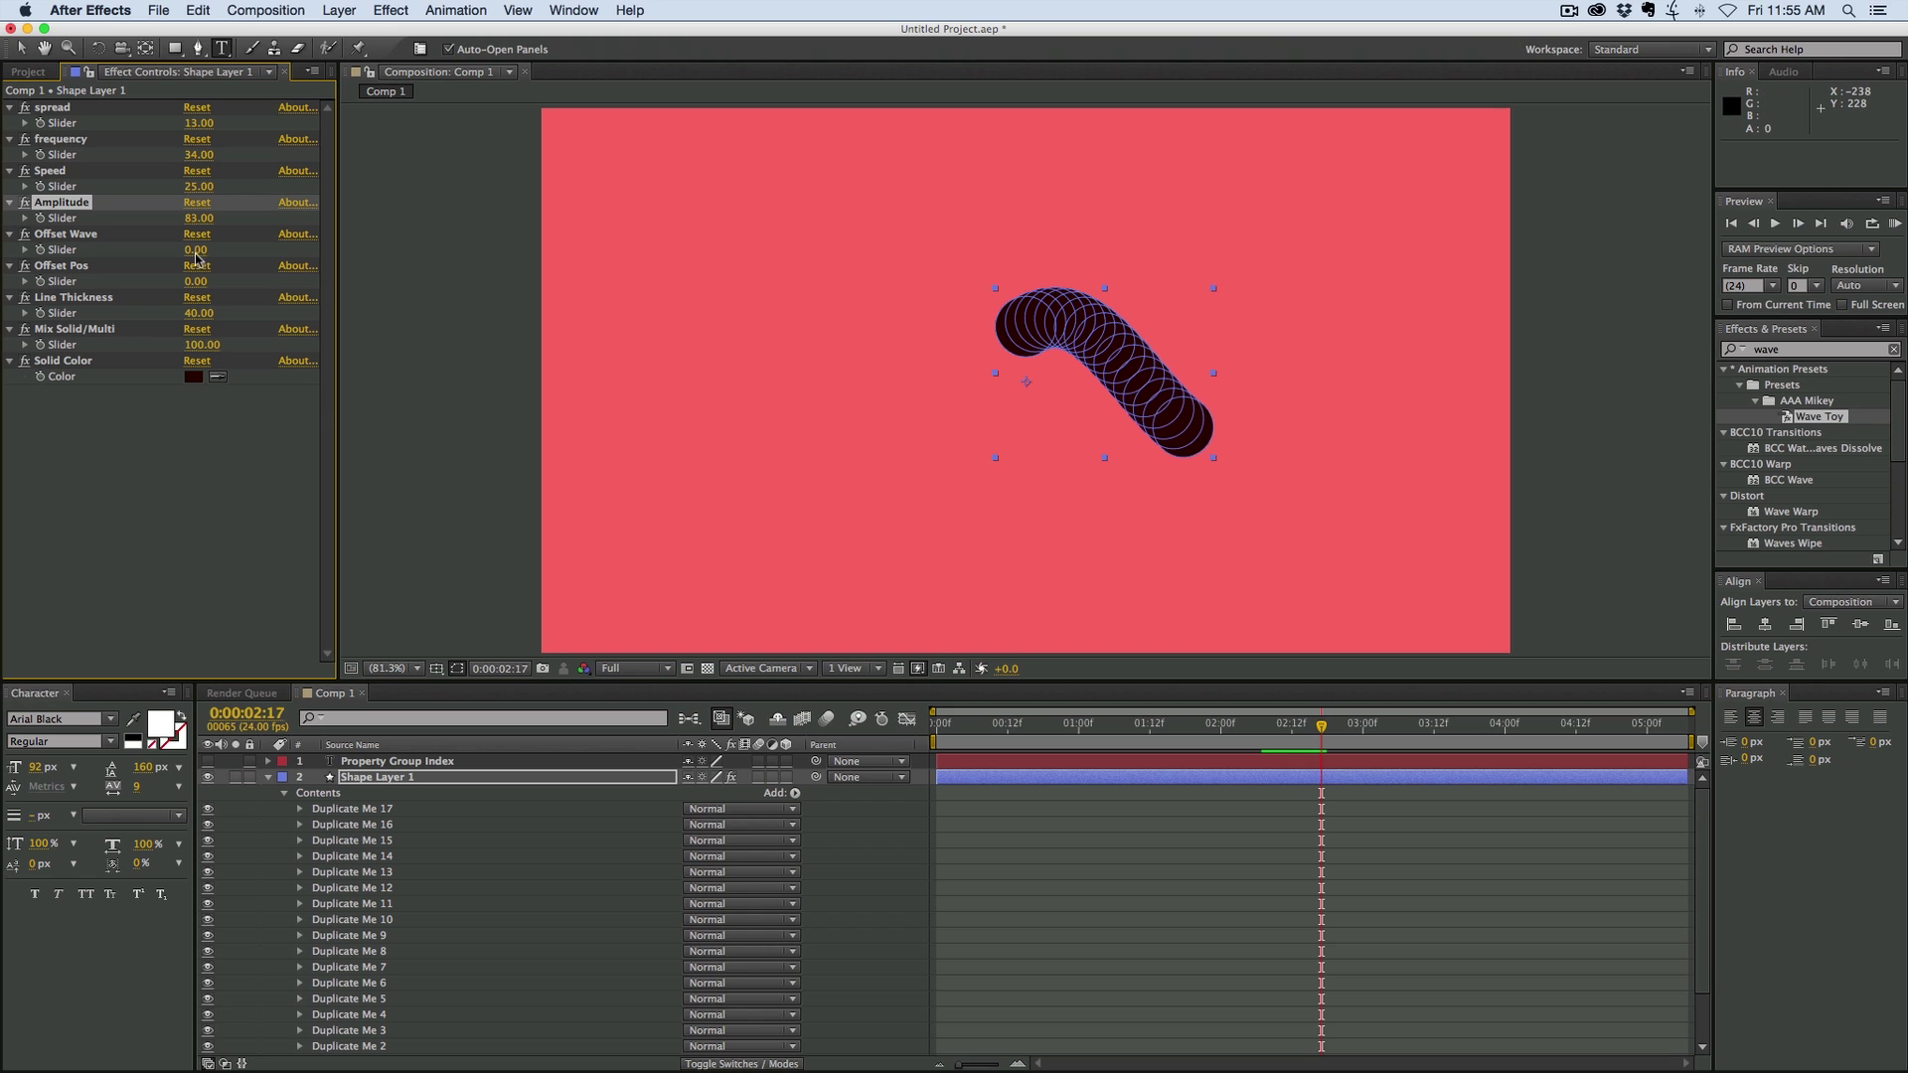
pyautogui.moveTo(200, 251); pyautogui.dragTo(194, 314)
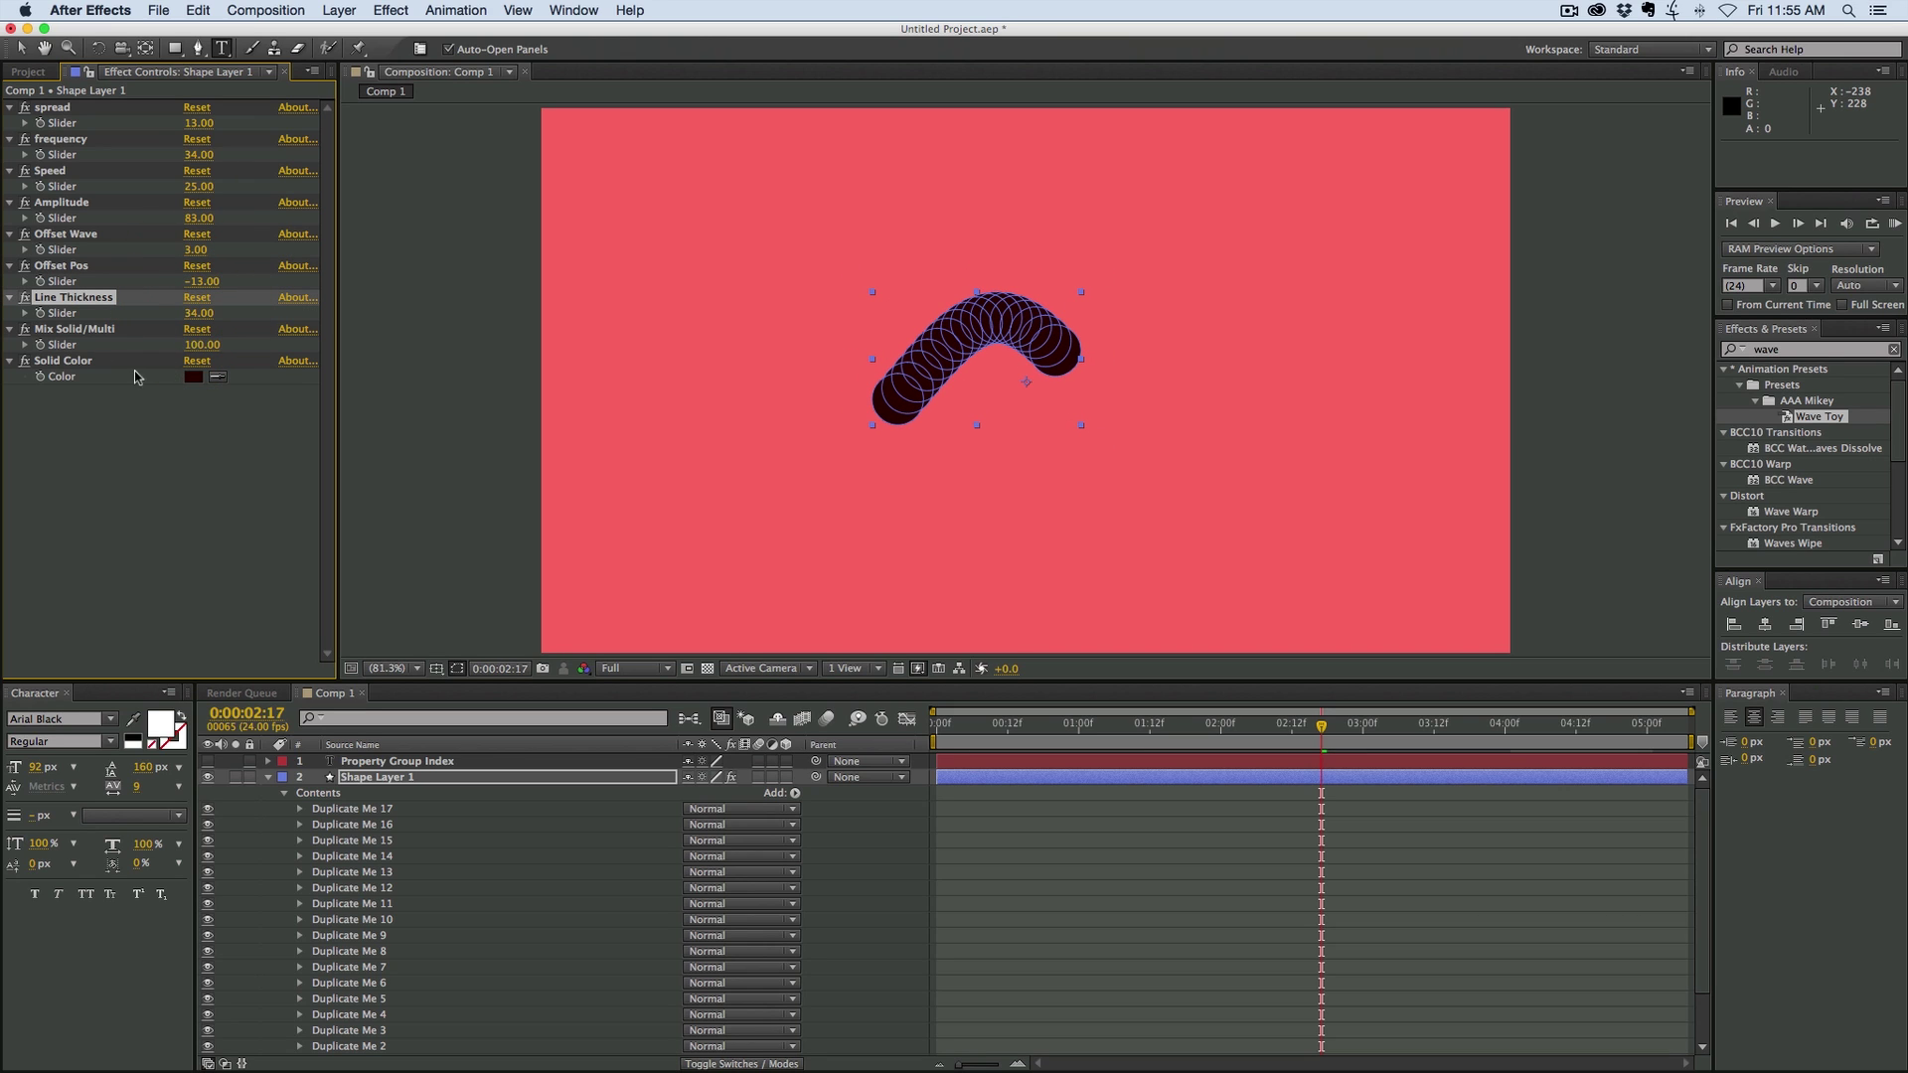
# Set the Solid Color to white in the colour picker
pyautogui.click(196, 381)
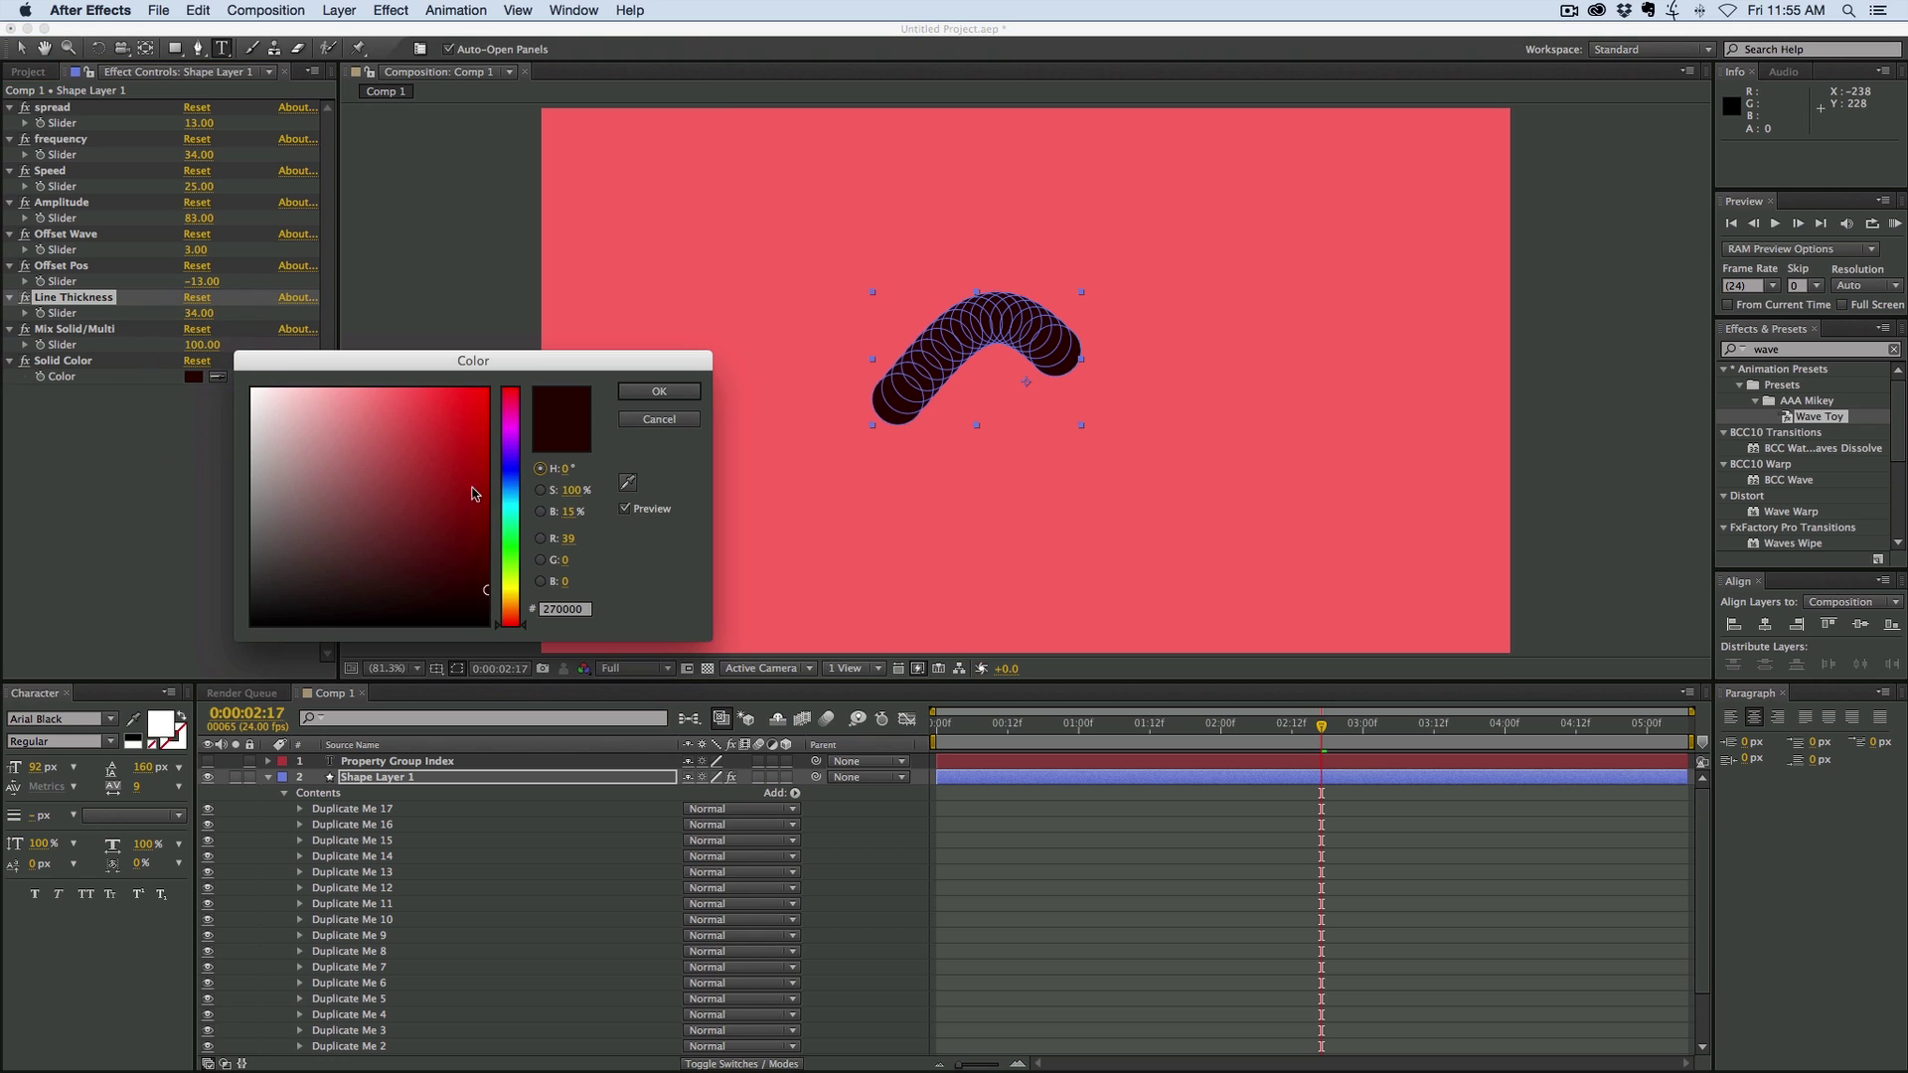
pyautogui.moveTo(477, 490); pyautogui.dragTo(383, 390)
pyautogui.moveTo(283, 316)
pyautogui.mouseDown()
pyautogui.moveTo(681, 674)
pyautogui.moveTo(179, 338)
pyautogui.mouseUp()
pyautogui.click(655, 389)
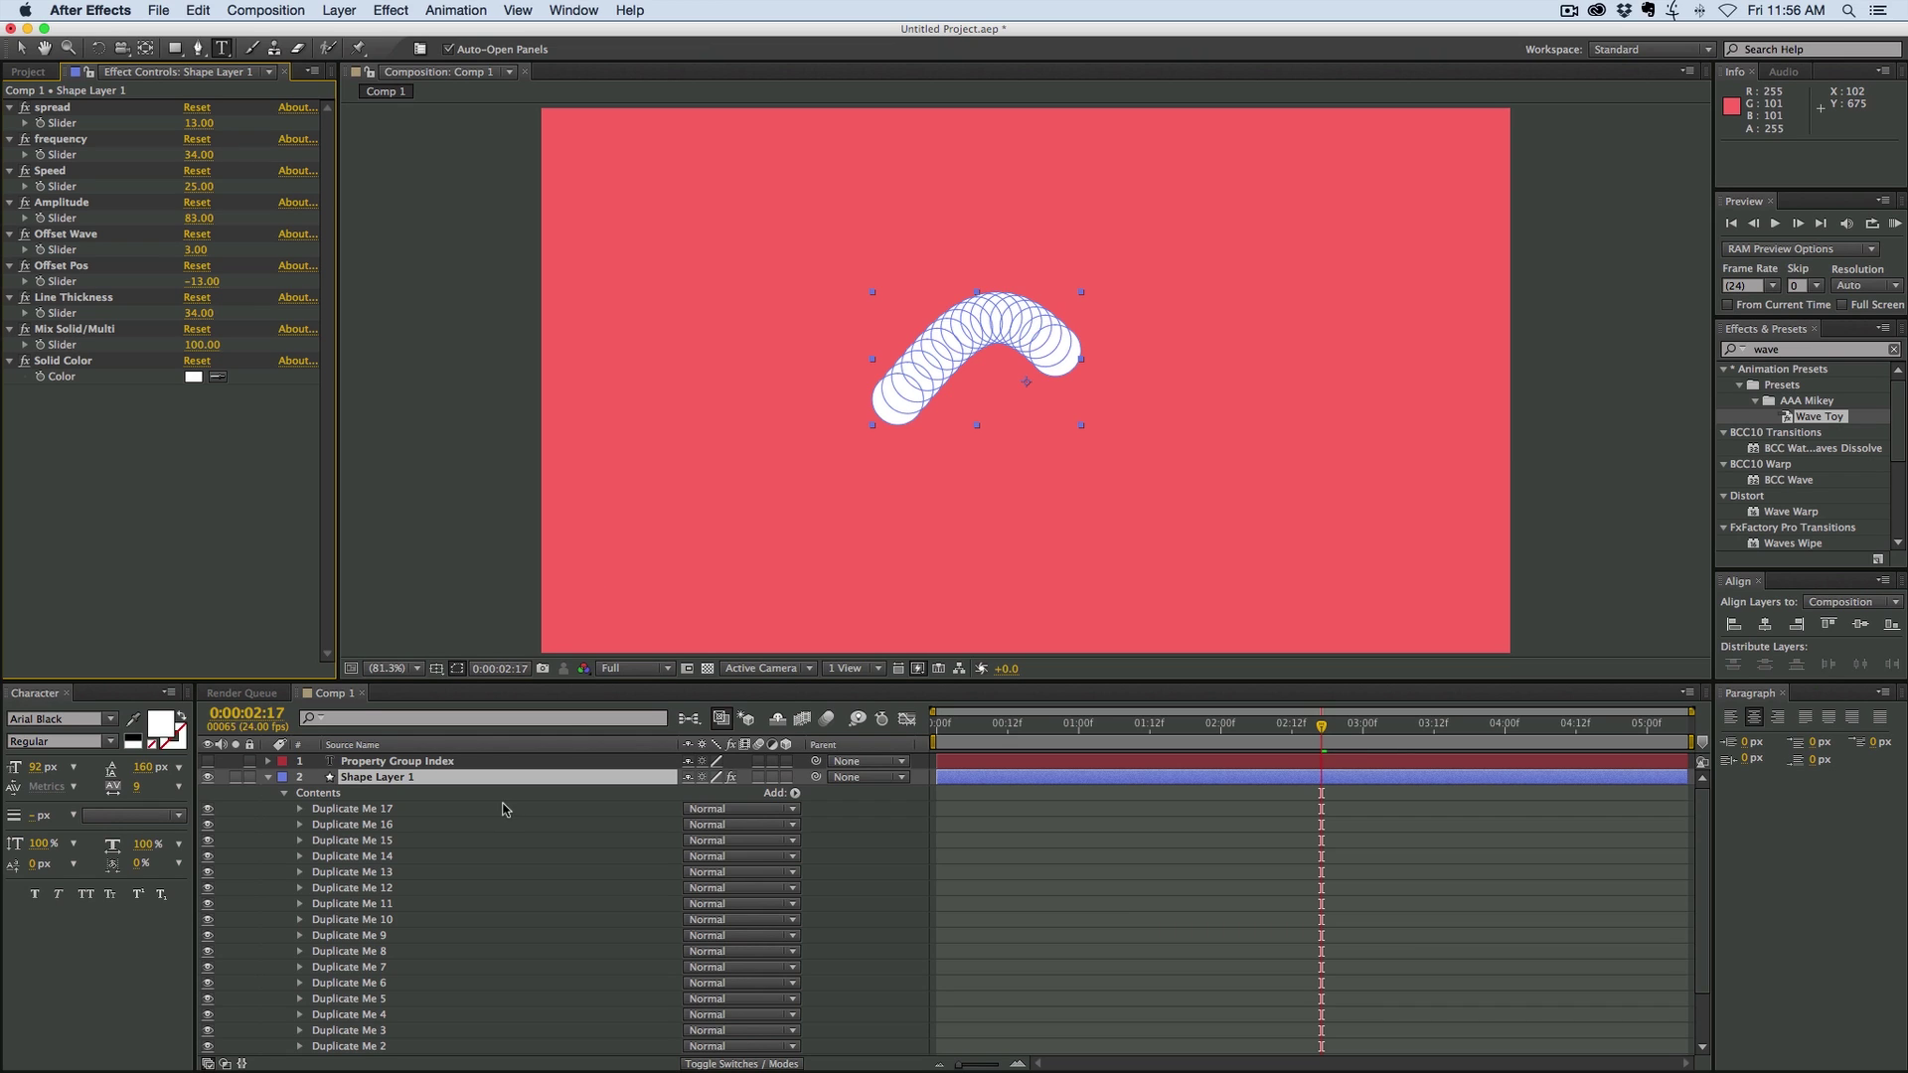
# Set Mix Solid/Multi to 0 and preview the multicoloured wave
pyautogui.click(198, 345)
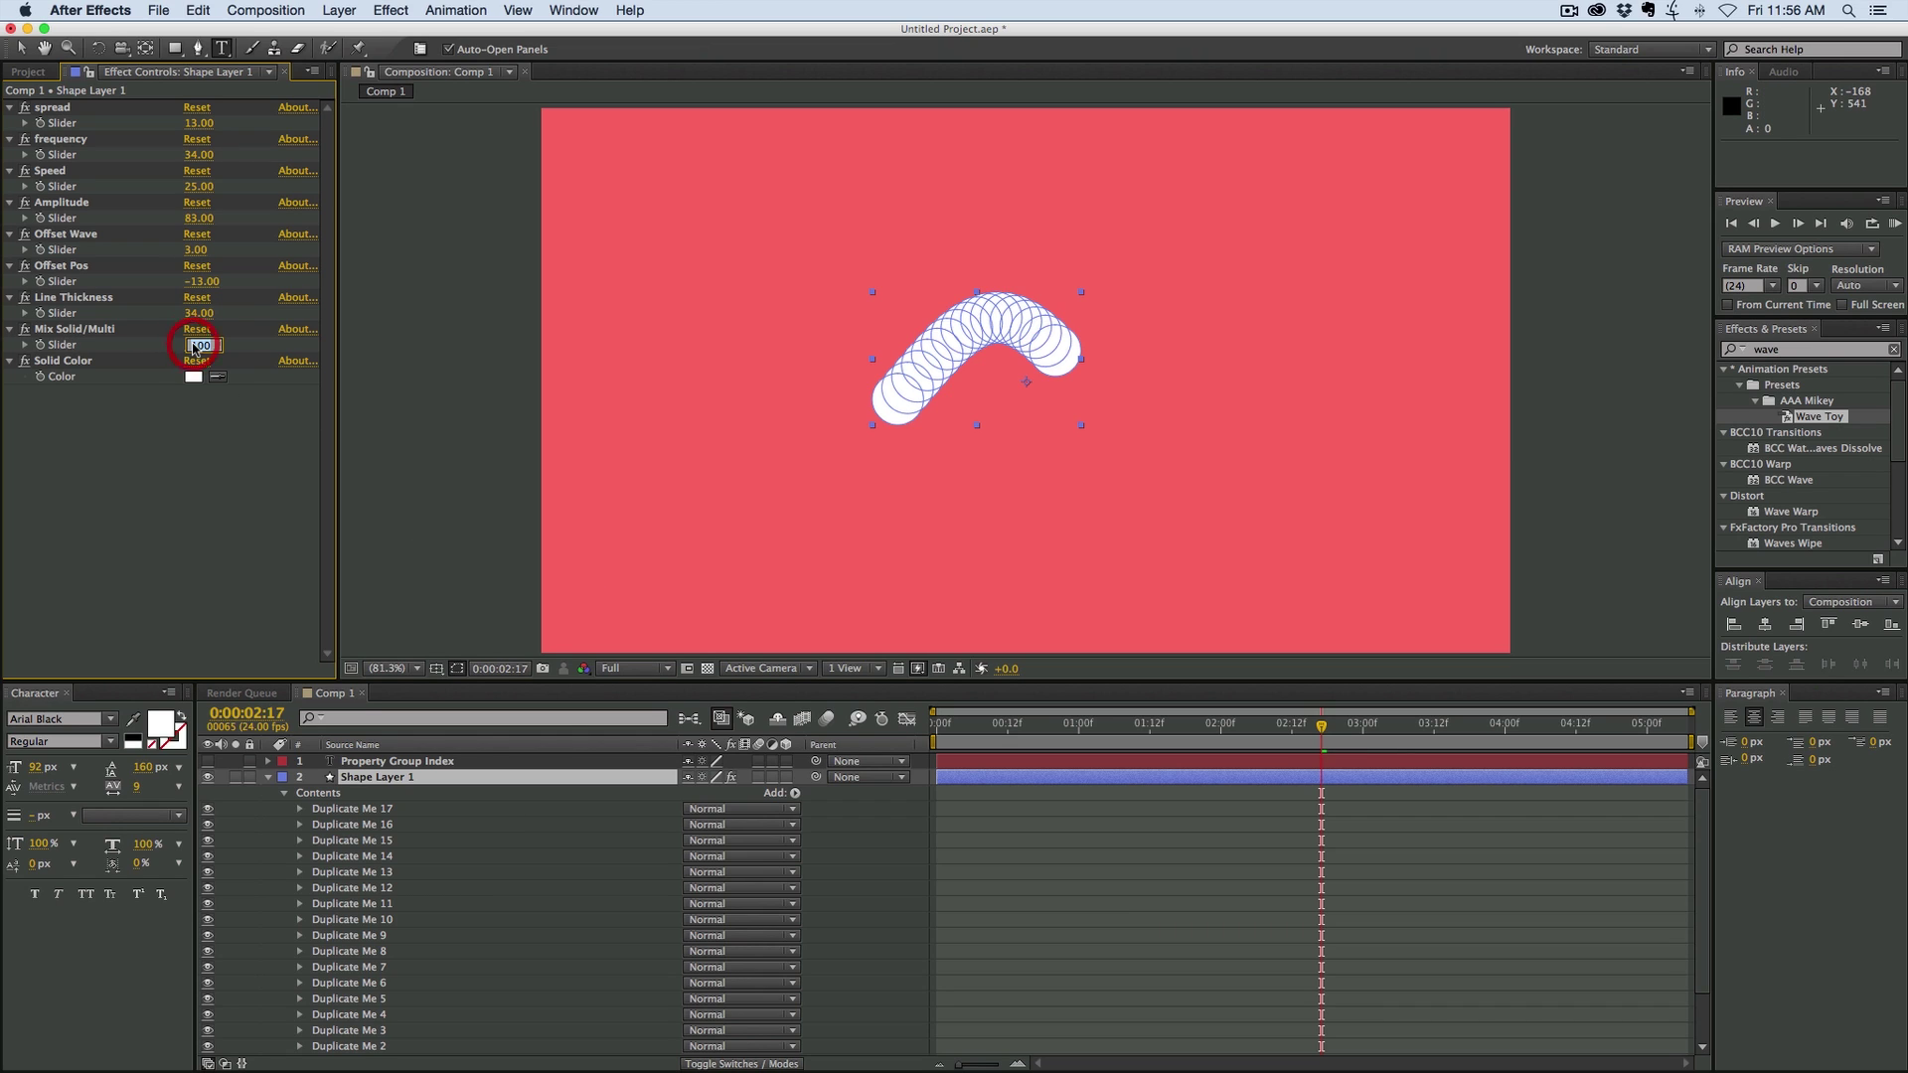
pyautogui.write('0')
pyautogui.press('Return')
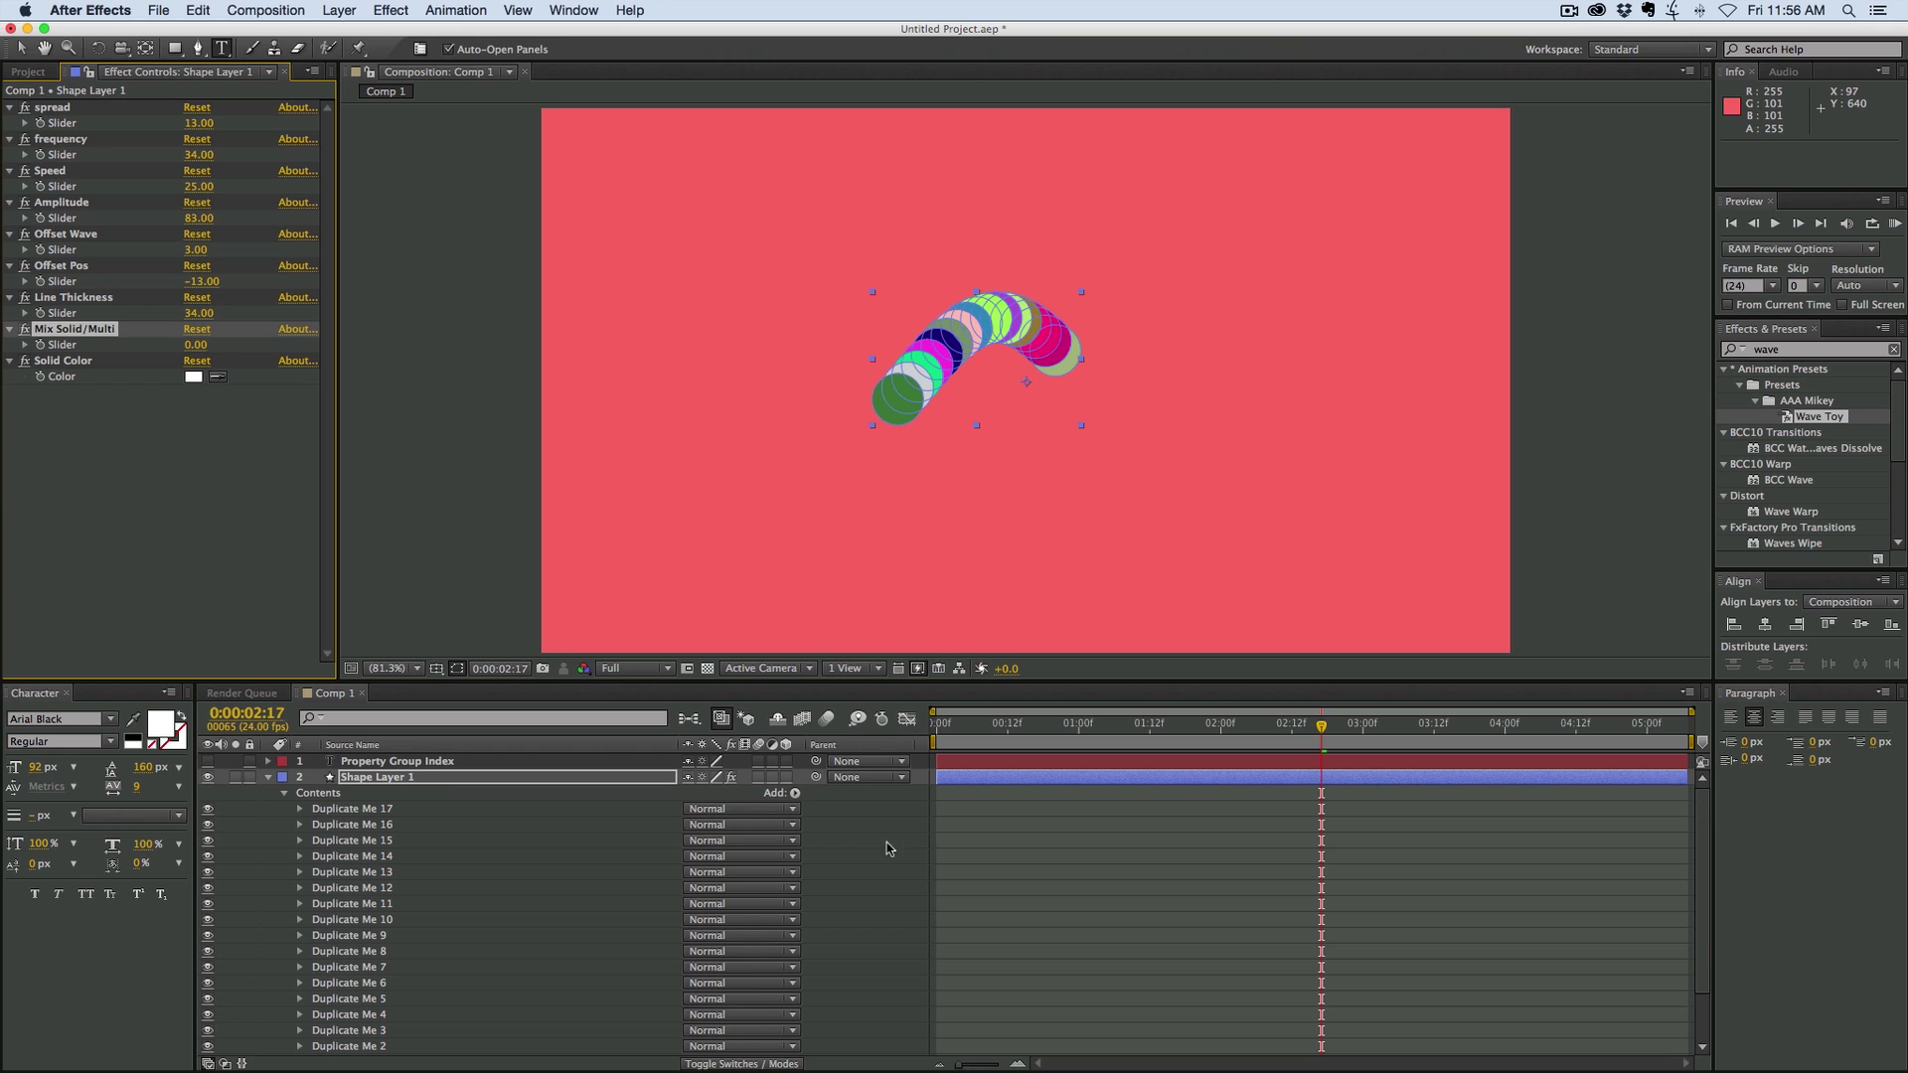
pyautogui.click(1014, 858)
pyautogui.press('KP_0')
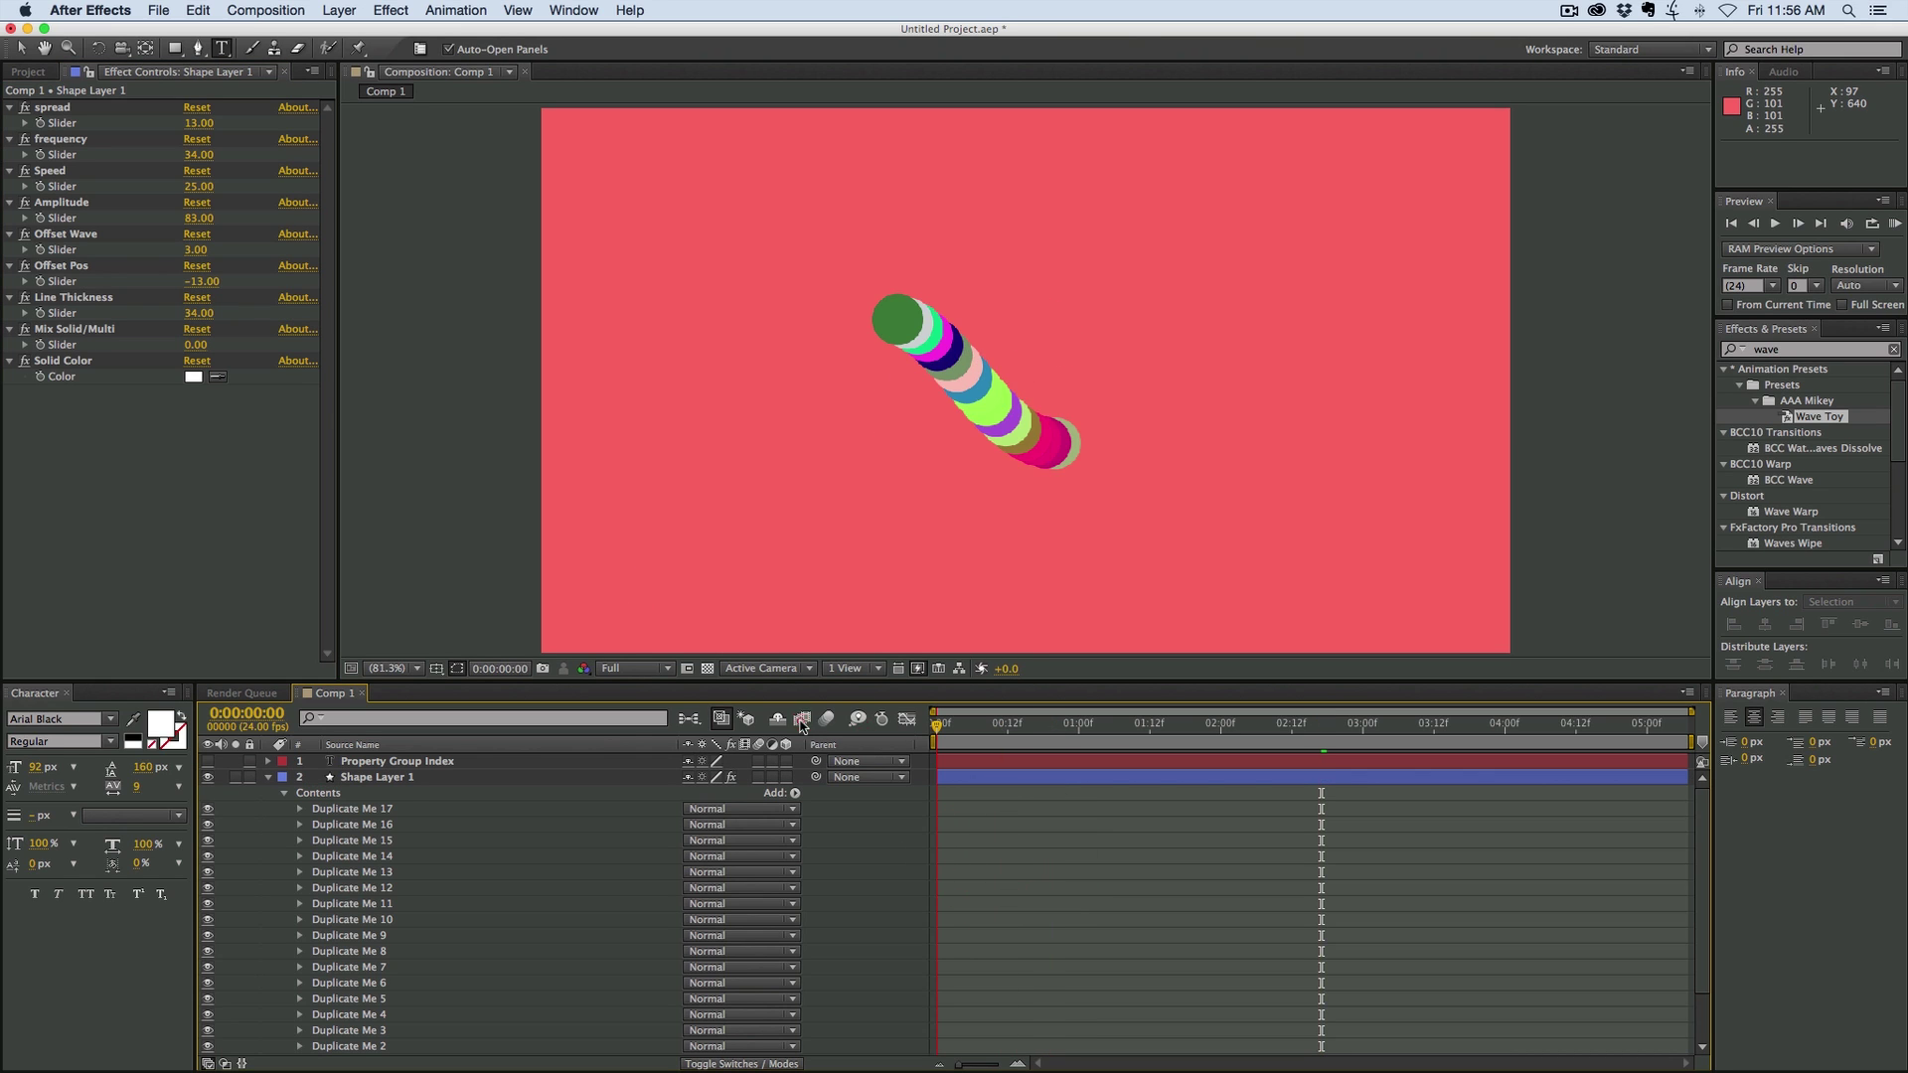
pyautogui.click(611, 512)
# Select Duplicate Me 17 through Duplicate Me 2 and duplicate them
pyautogui.click(348, 802)
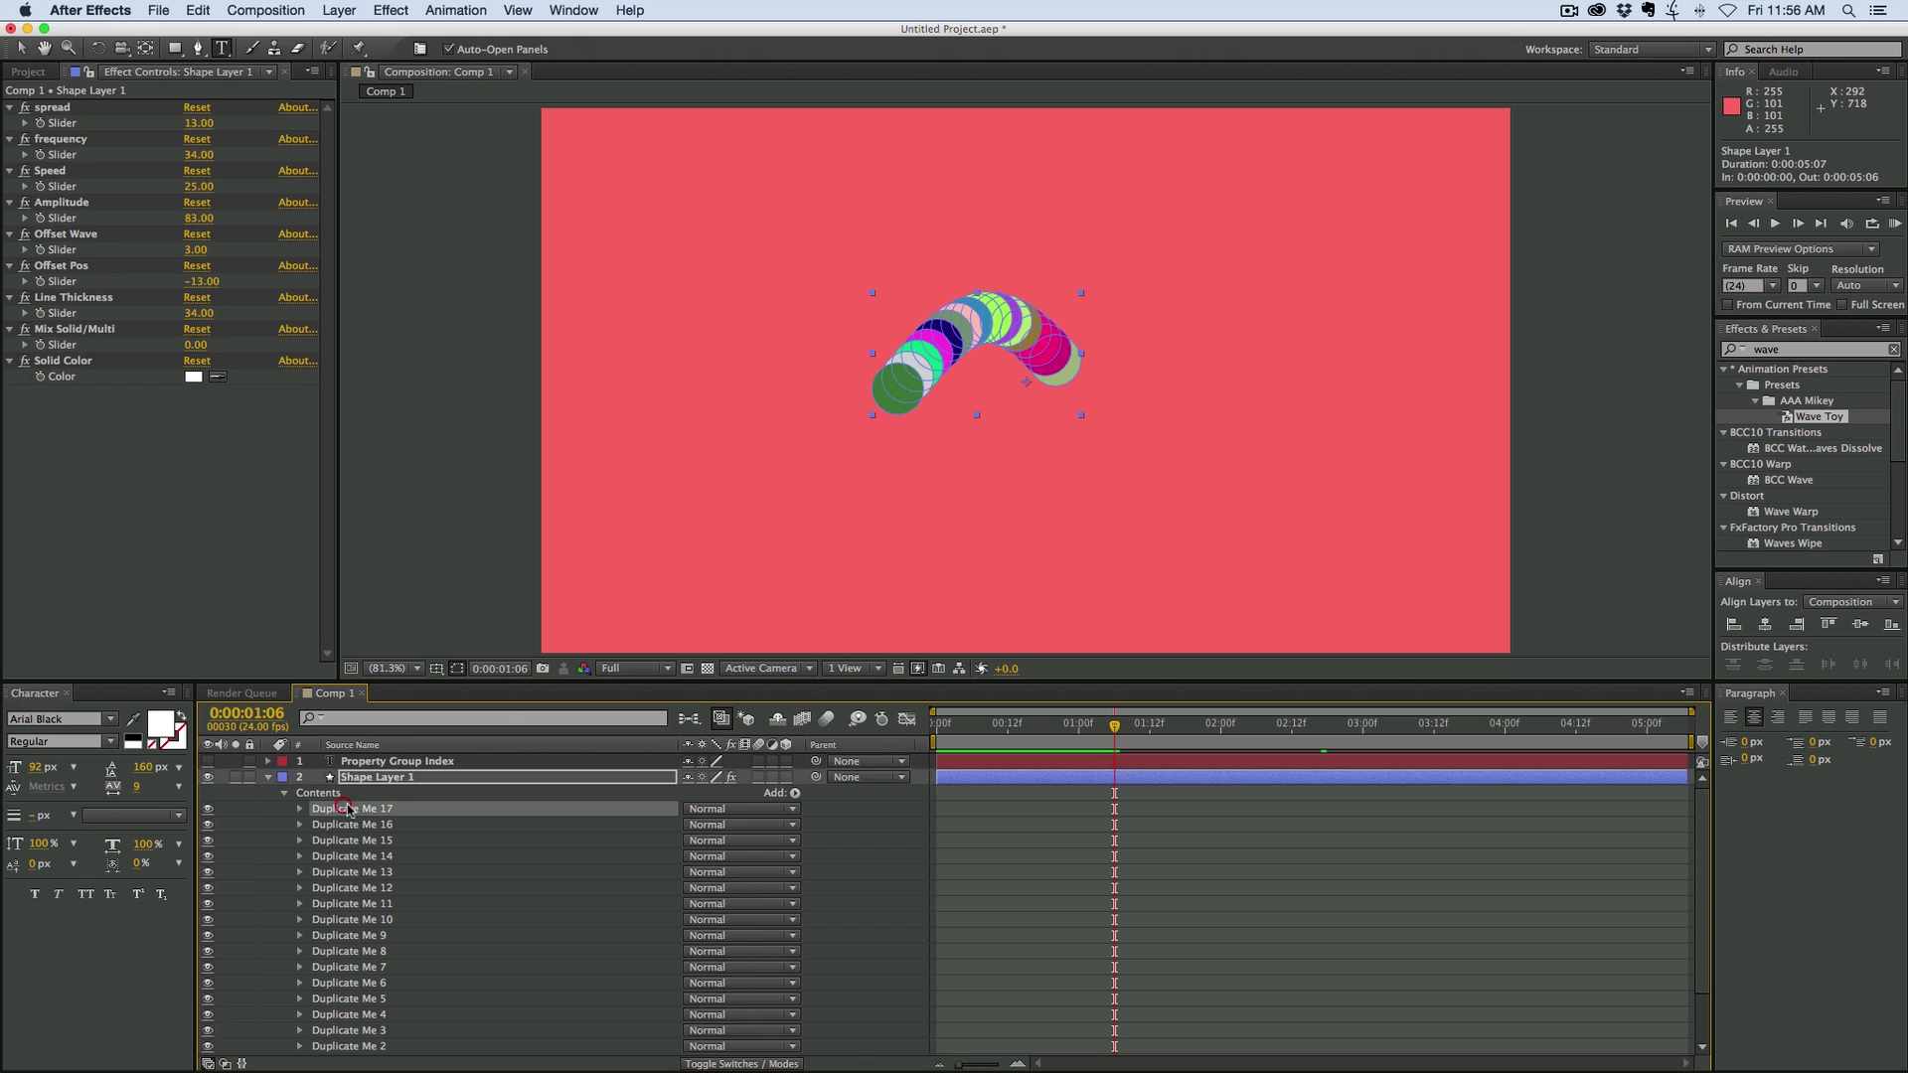
pyautogui.scroll(-3, 373, 833)
pyautogui.keyDown('shift'); pyautogui.click(360, 984); pyautogui.keyUp('shift')
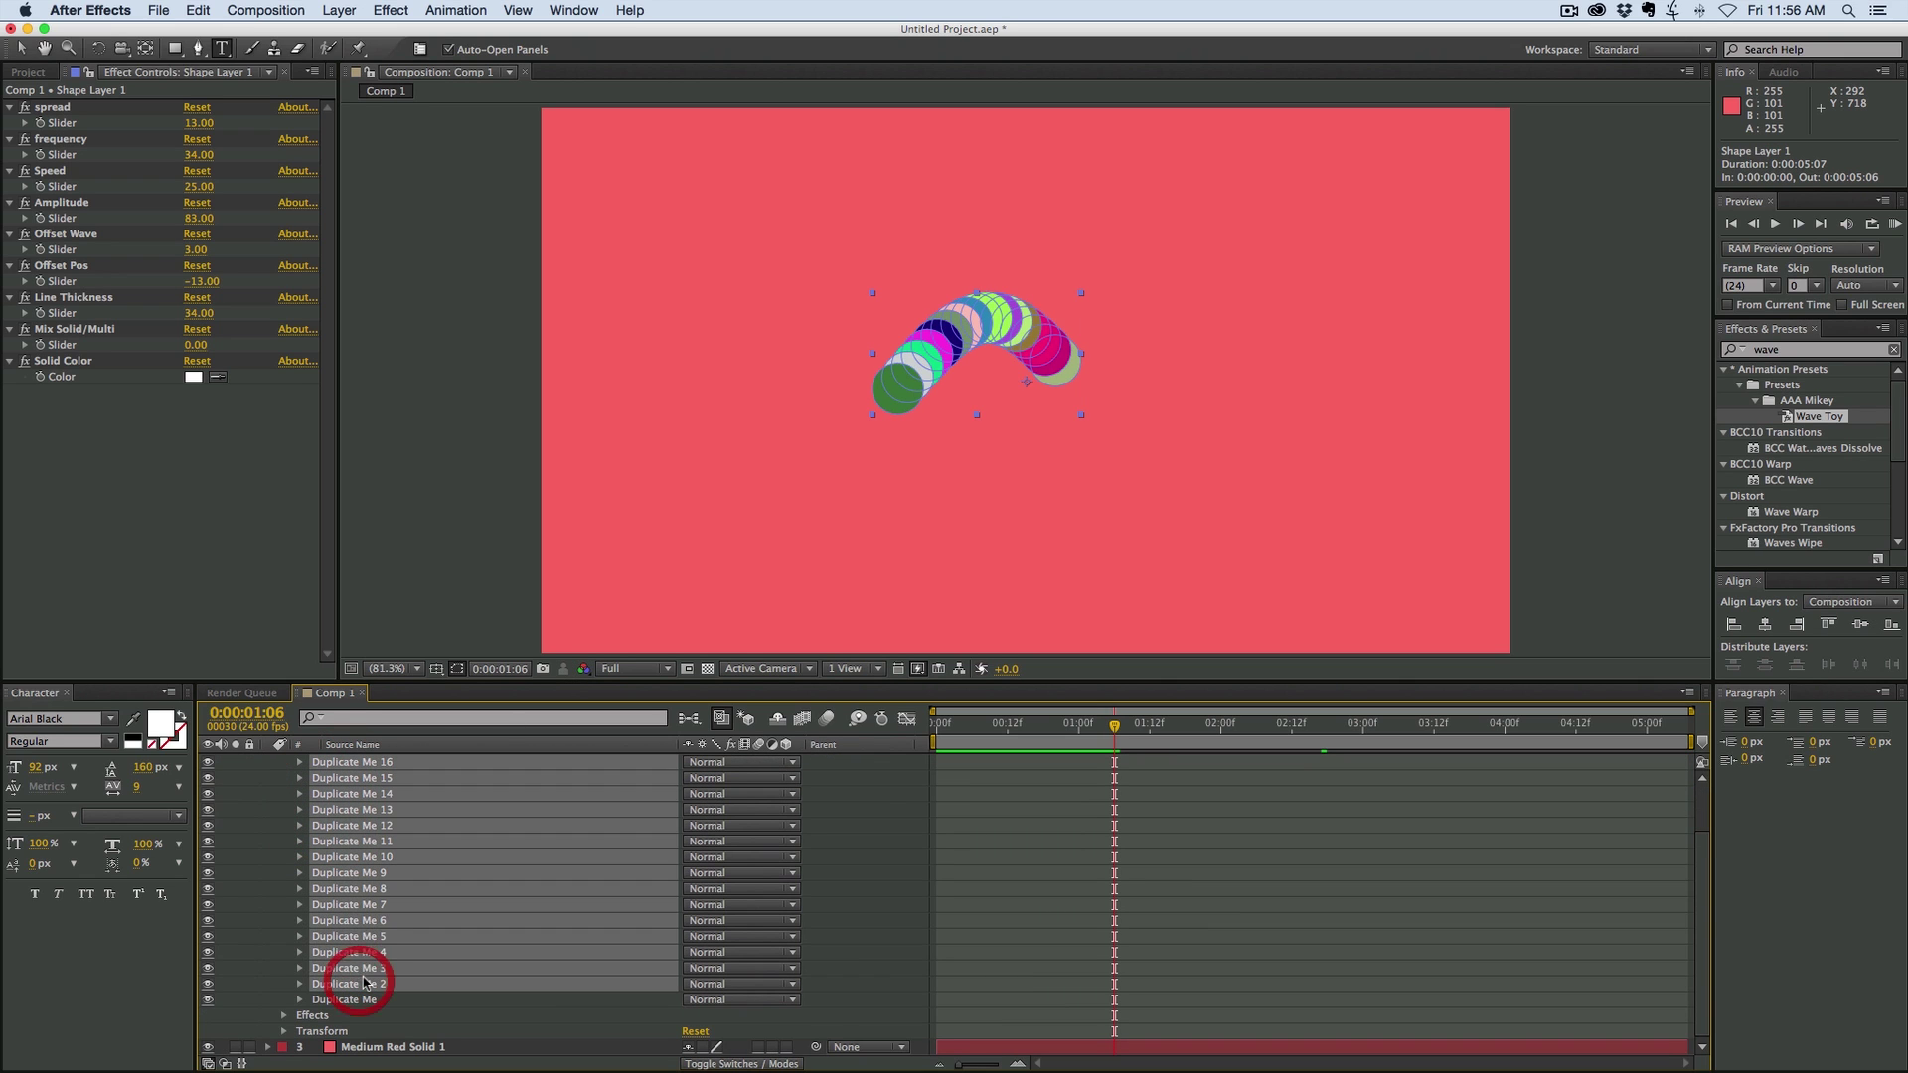
pyautogui.press('super+d')
pyautogui.press('super+d')
pyautogui.click(1168, 916)
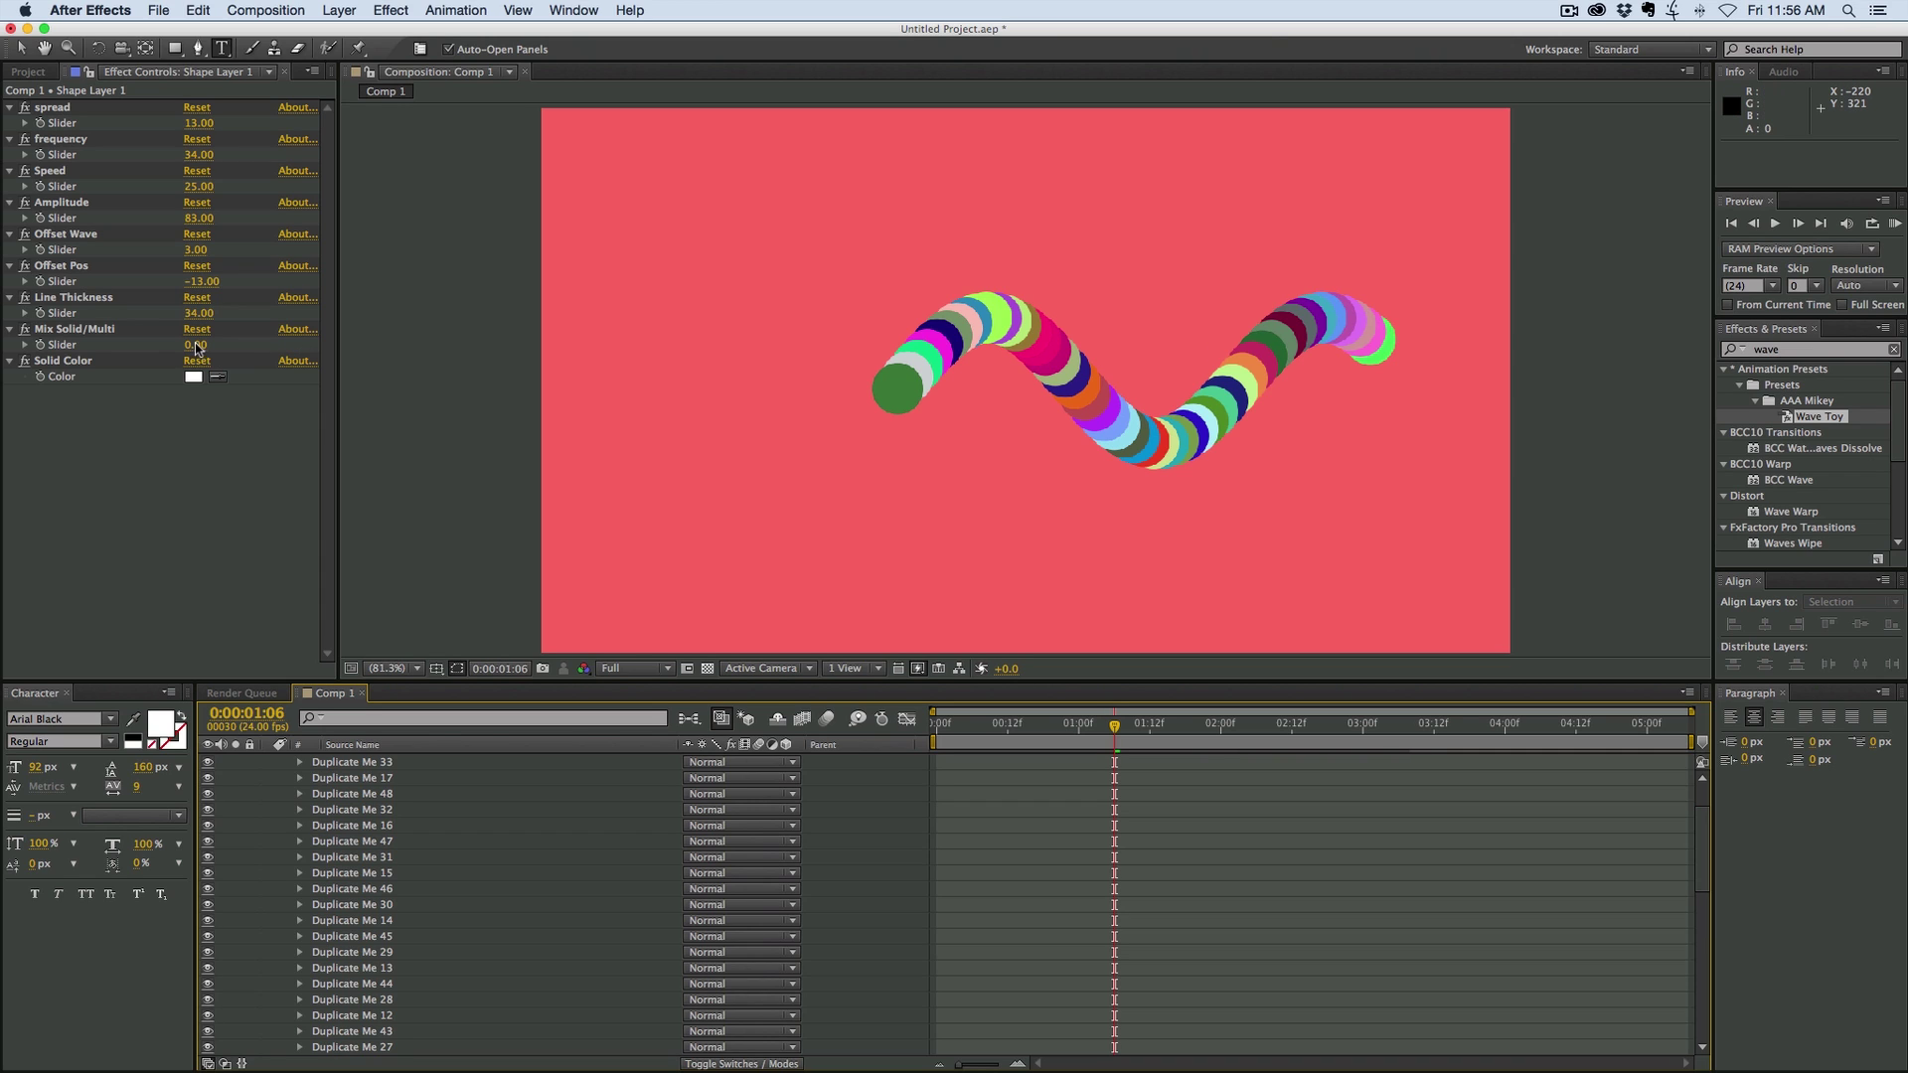
# Test a higher Mix Solid/Multi value, then return it to 0
pyautogui.click(192, 428)
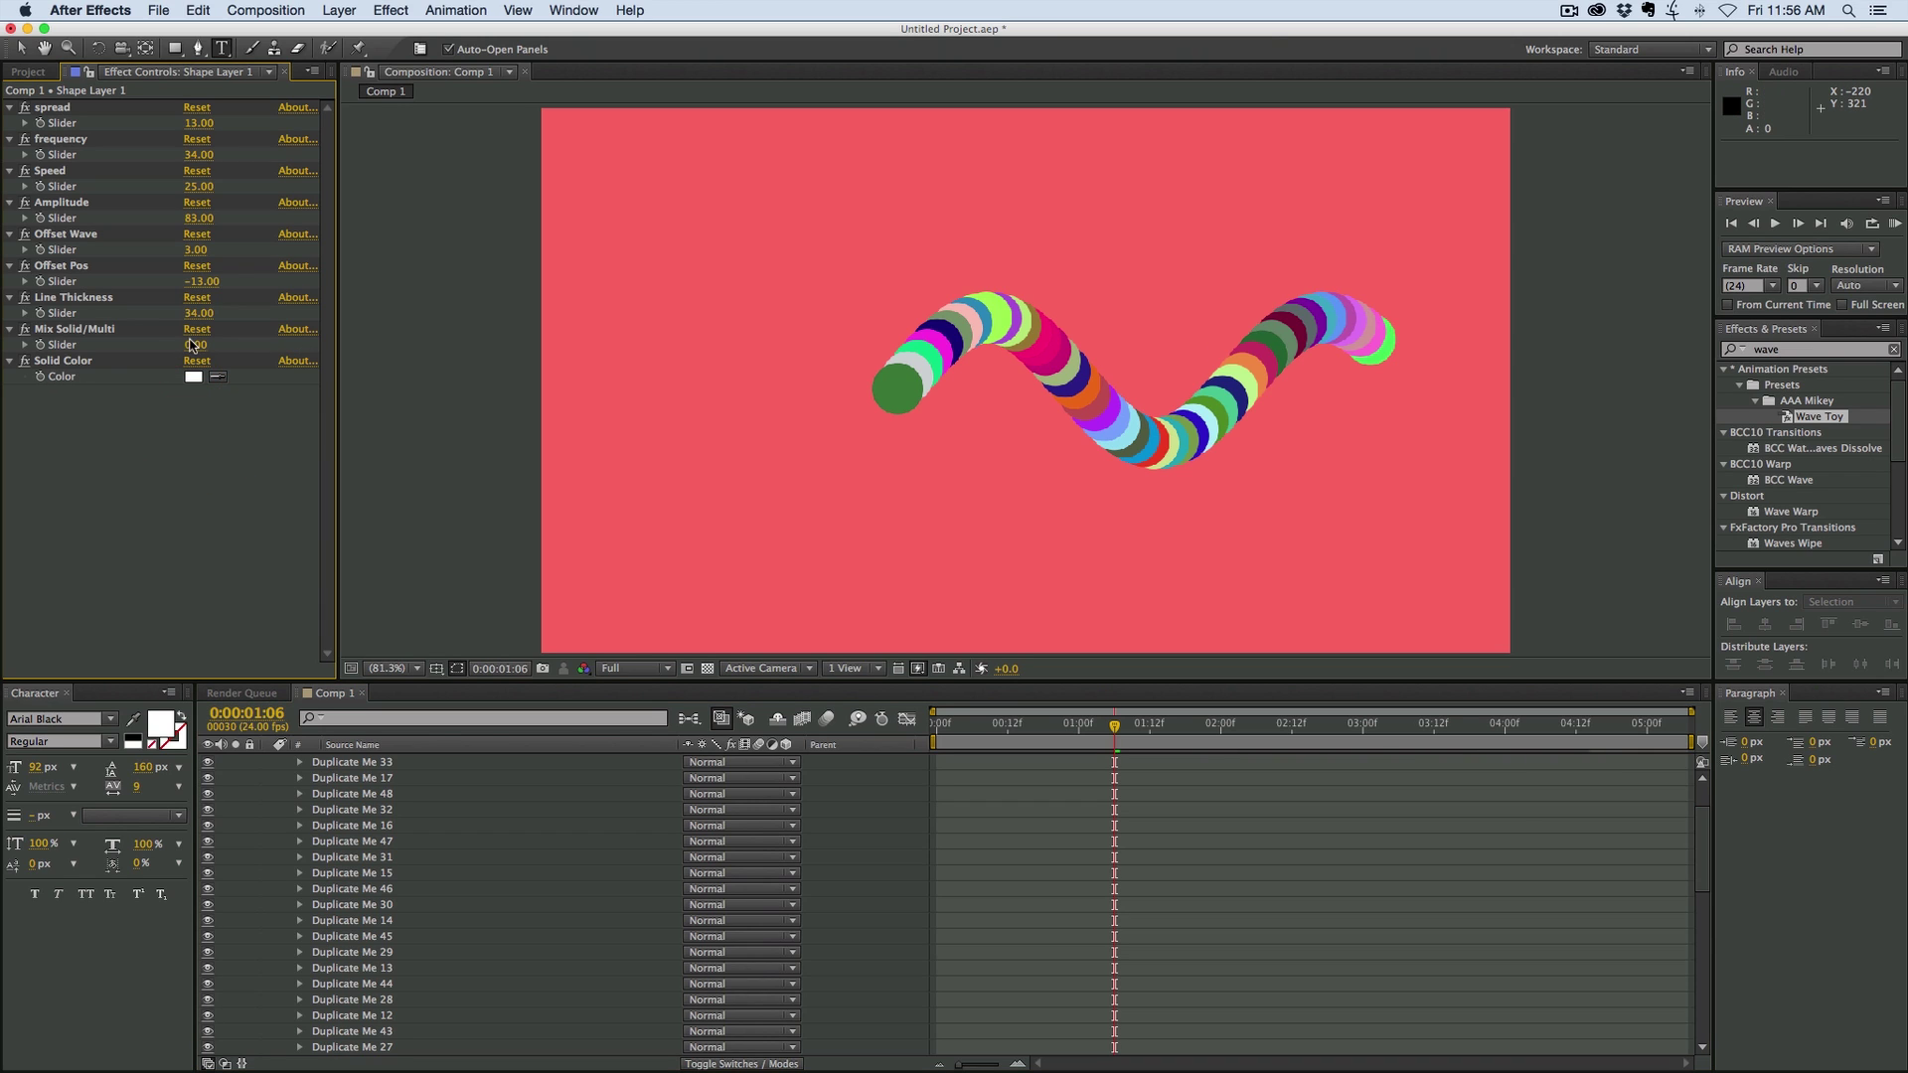
pyautogui.moveTo(192, 344); pyautogui.dragTo(273, 357)
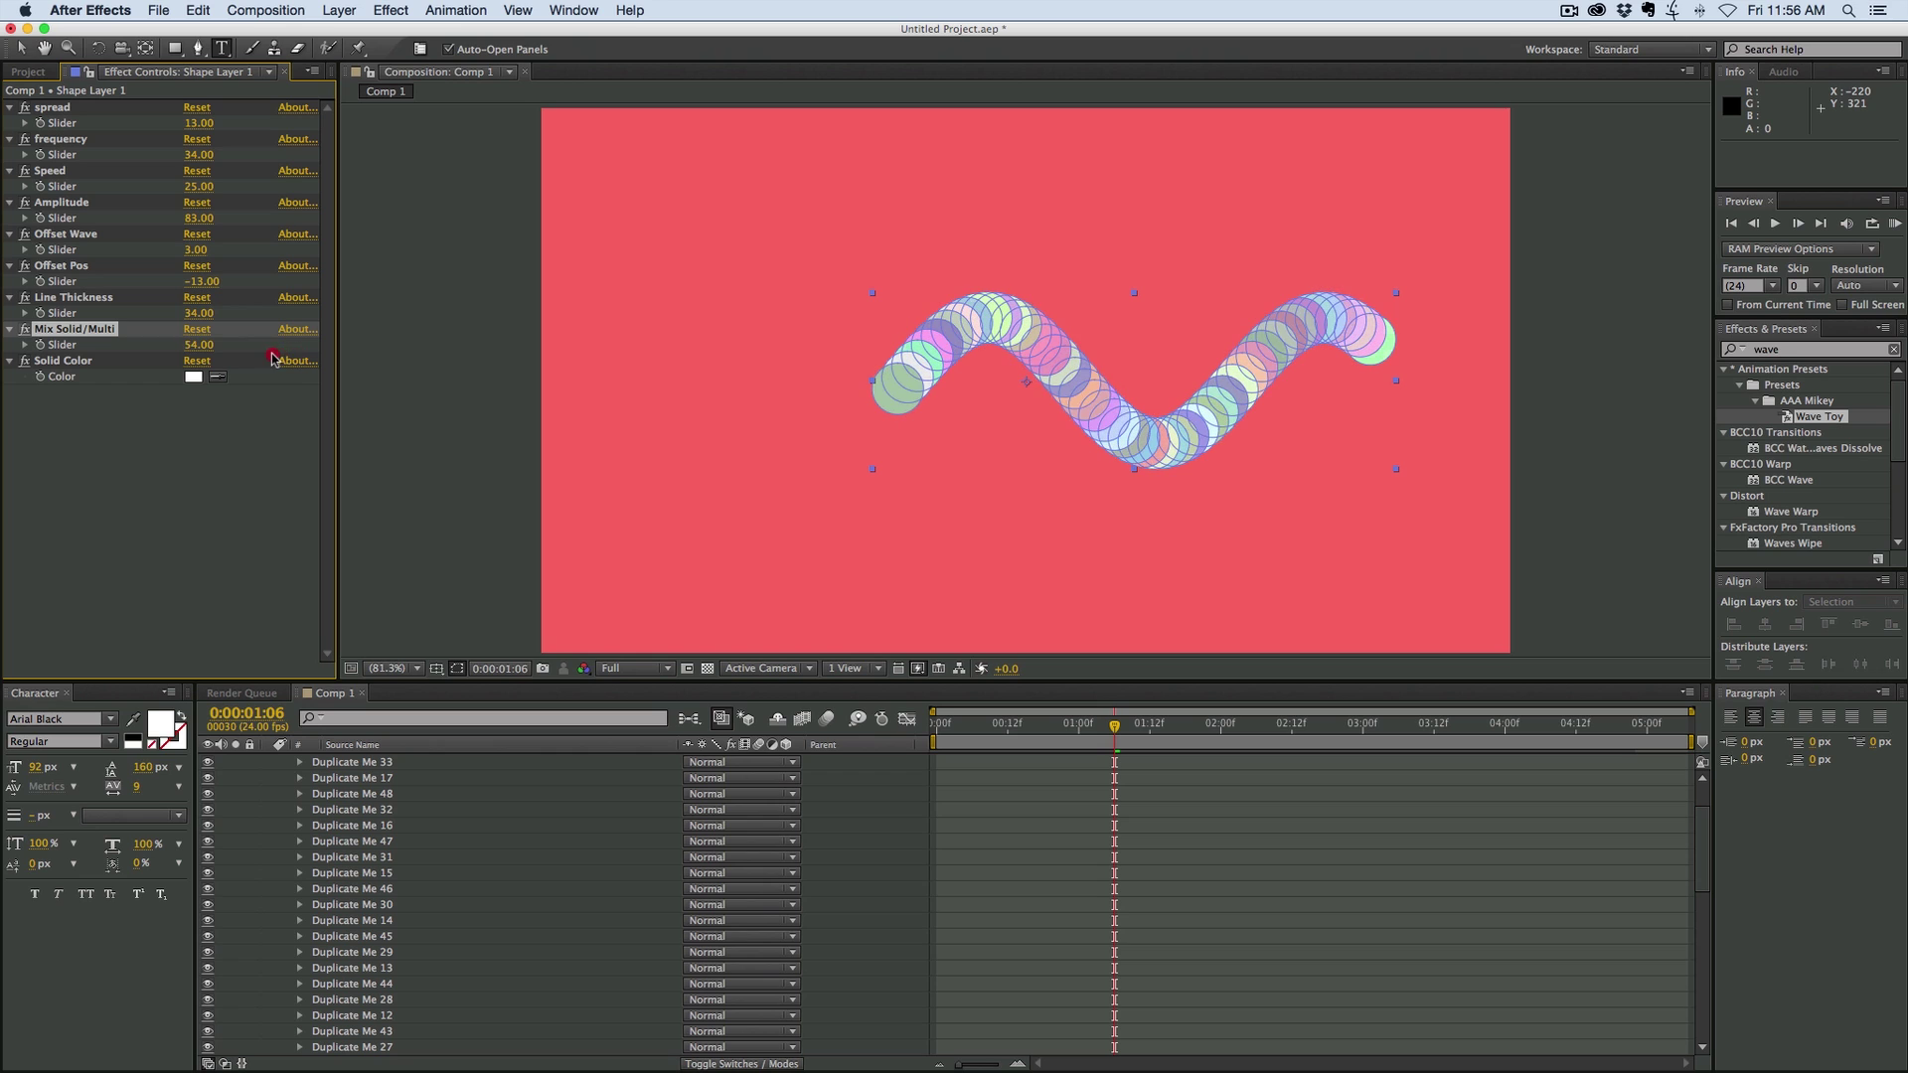
pyautogui.click(176, 528)
pyautogui.click(1372, 938)
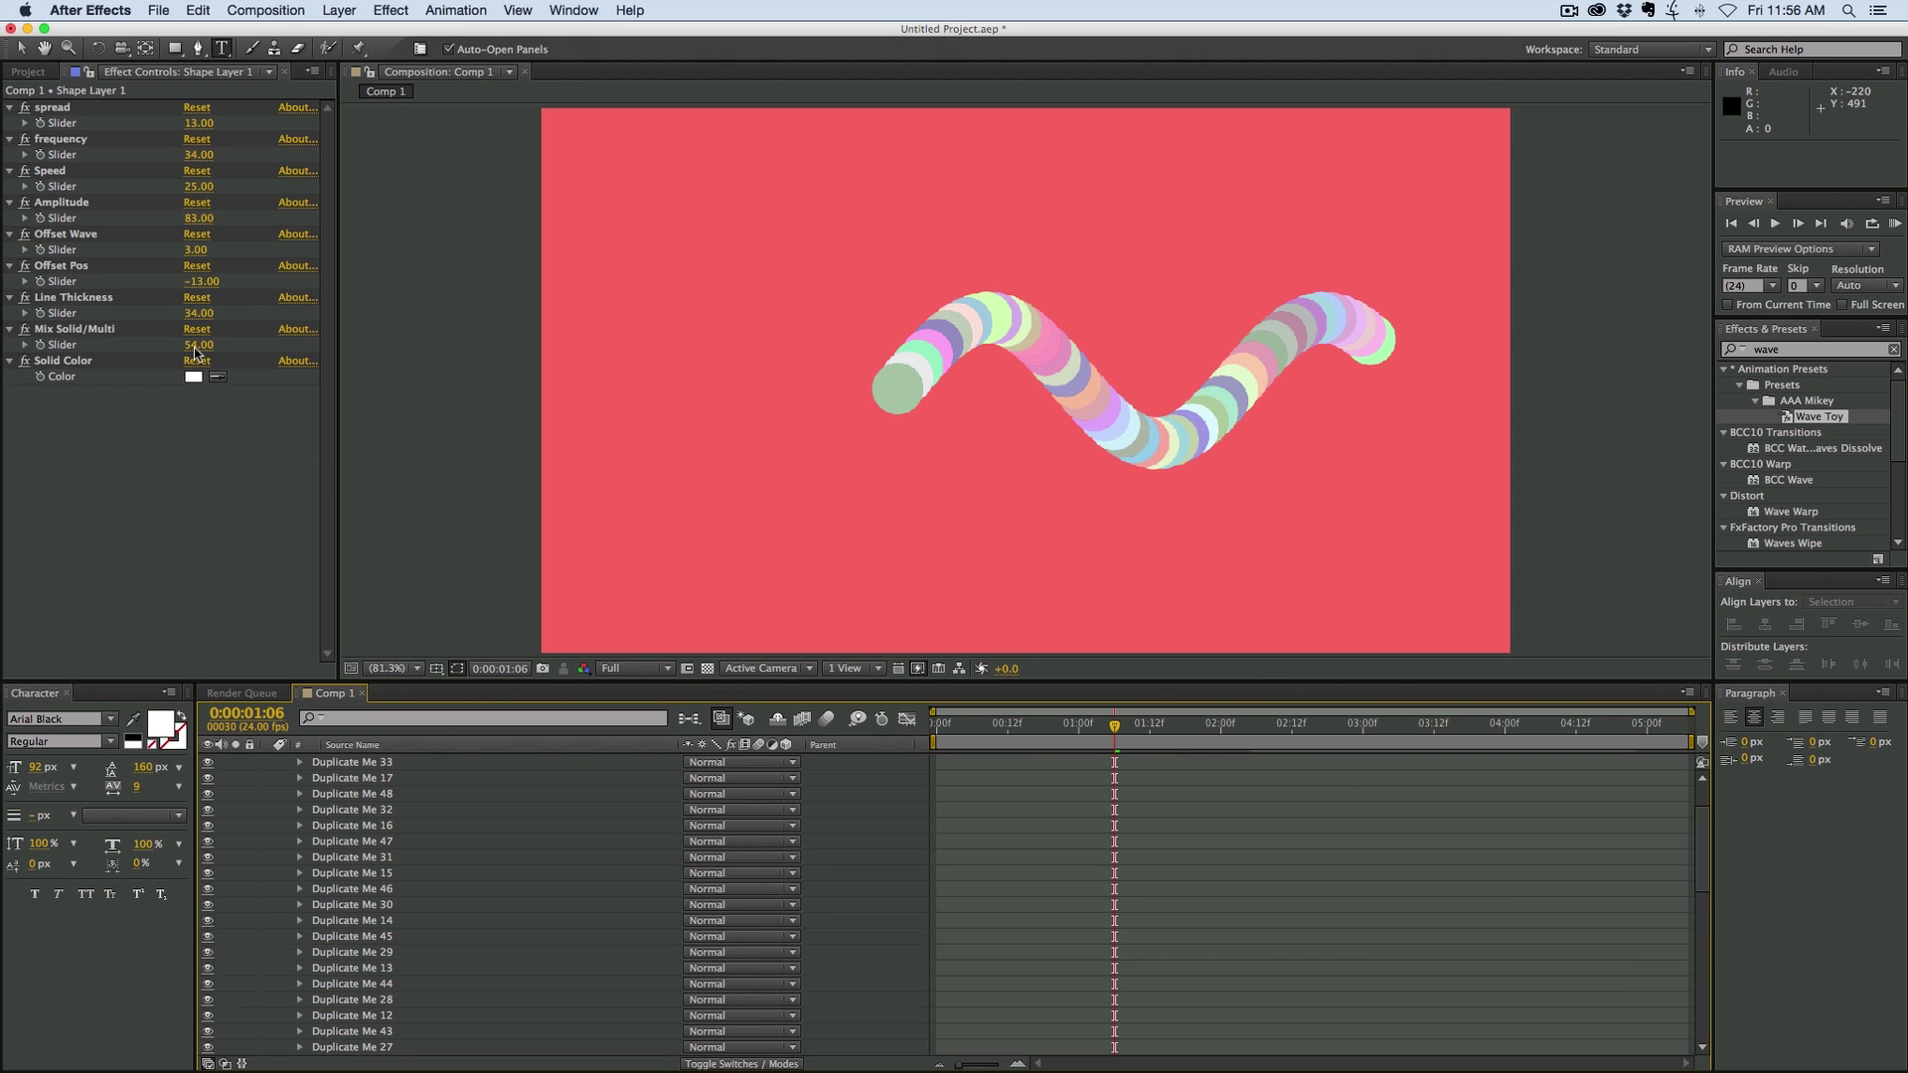
pyautogui.moveTo(196, 352); pyautogui.dragTo(150, 354)
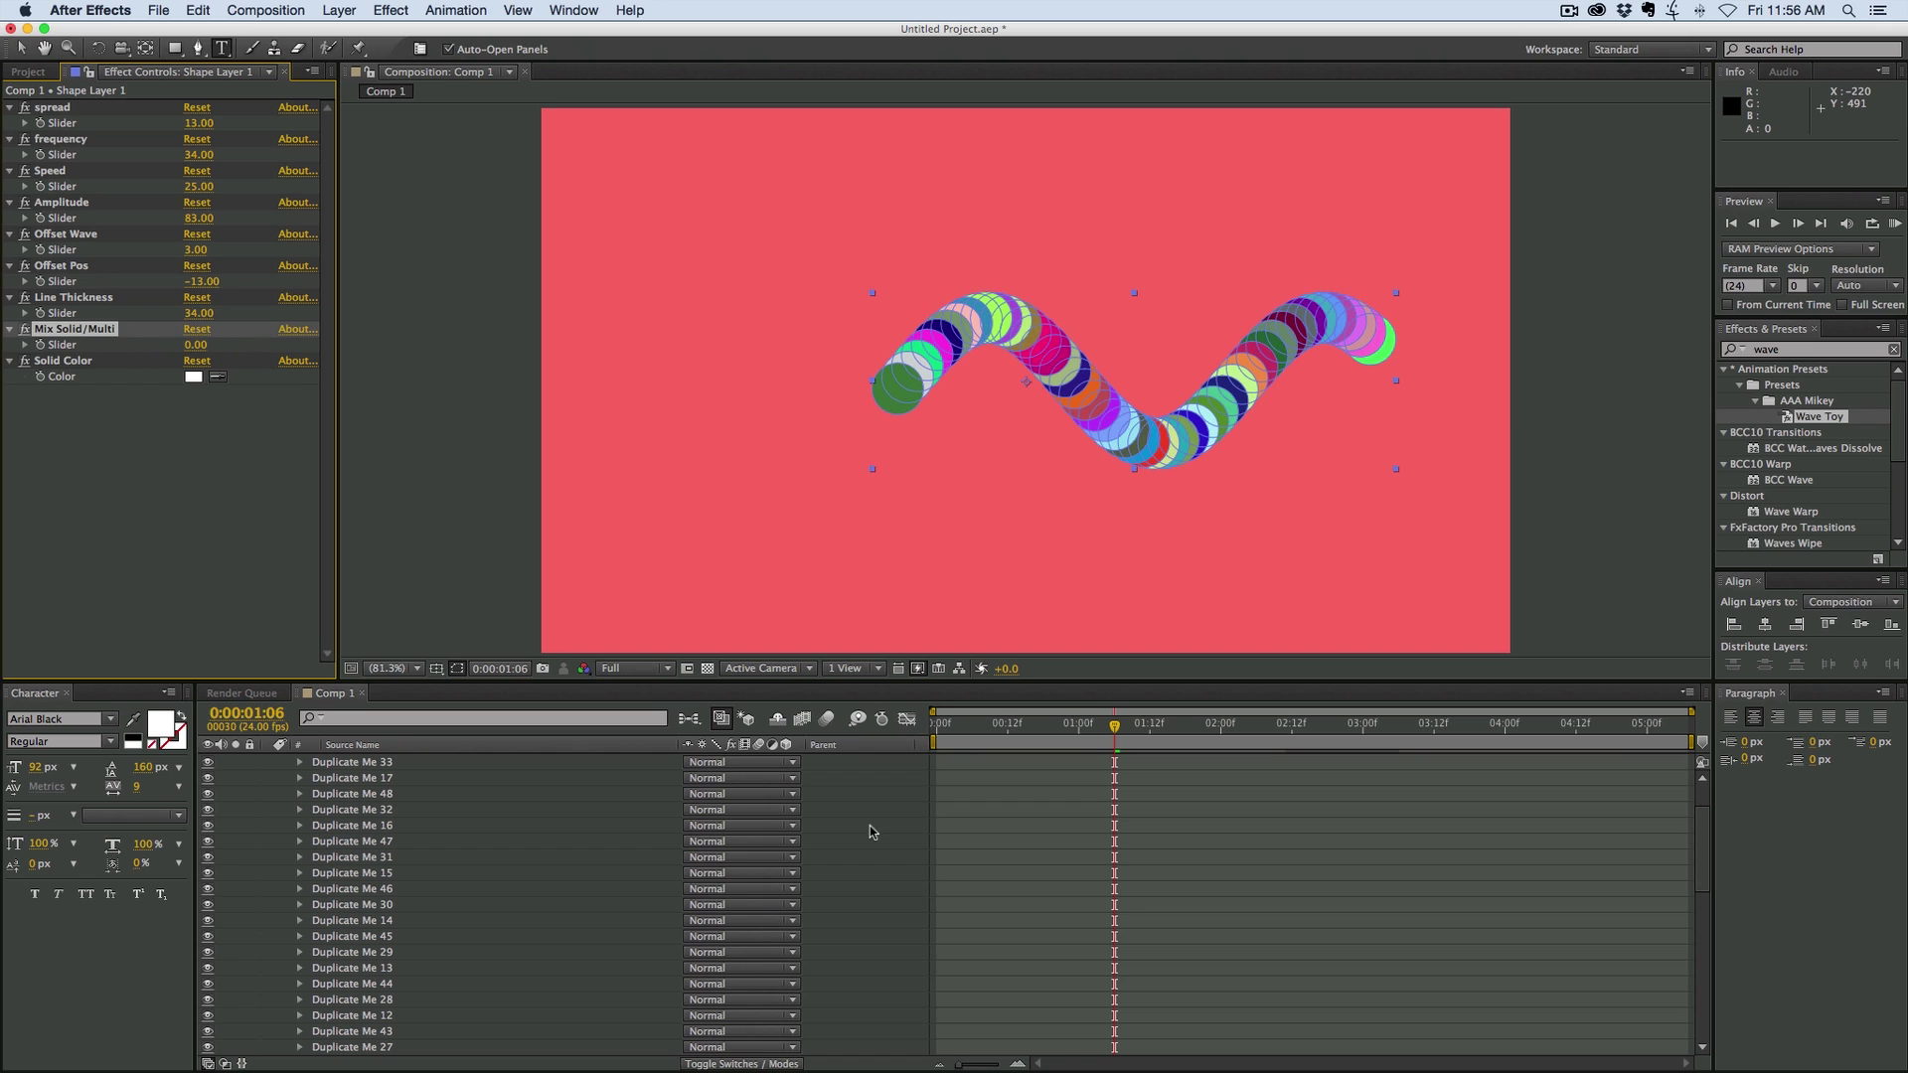
# Deselect the shape layer and preview the longer single-wave animation
pyautogui.click(1140, 846)
pyautogui.press('space')
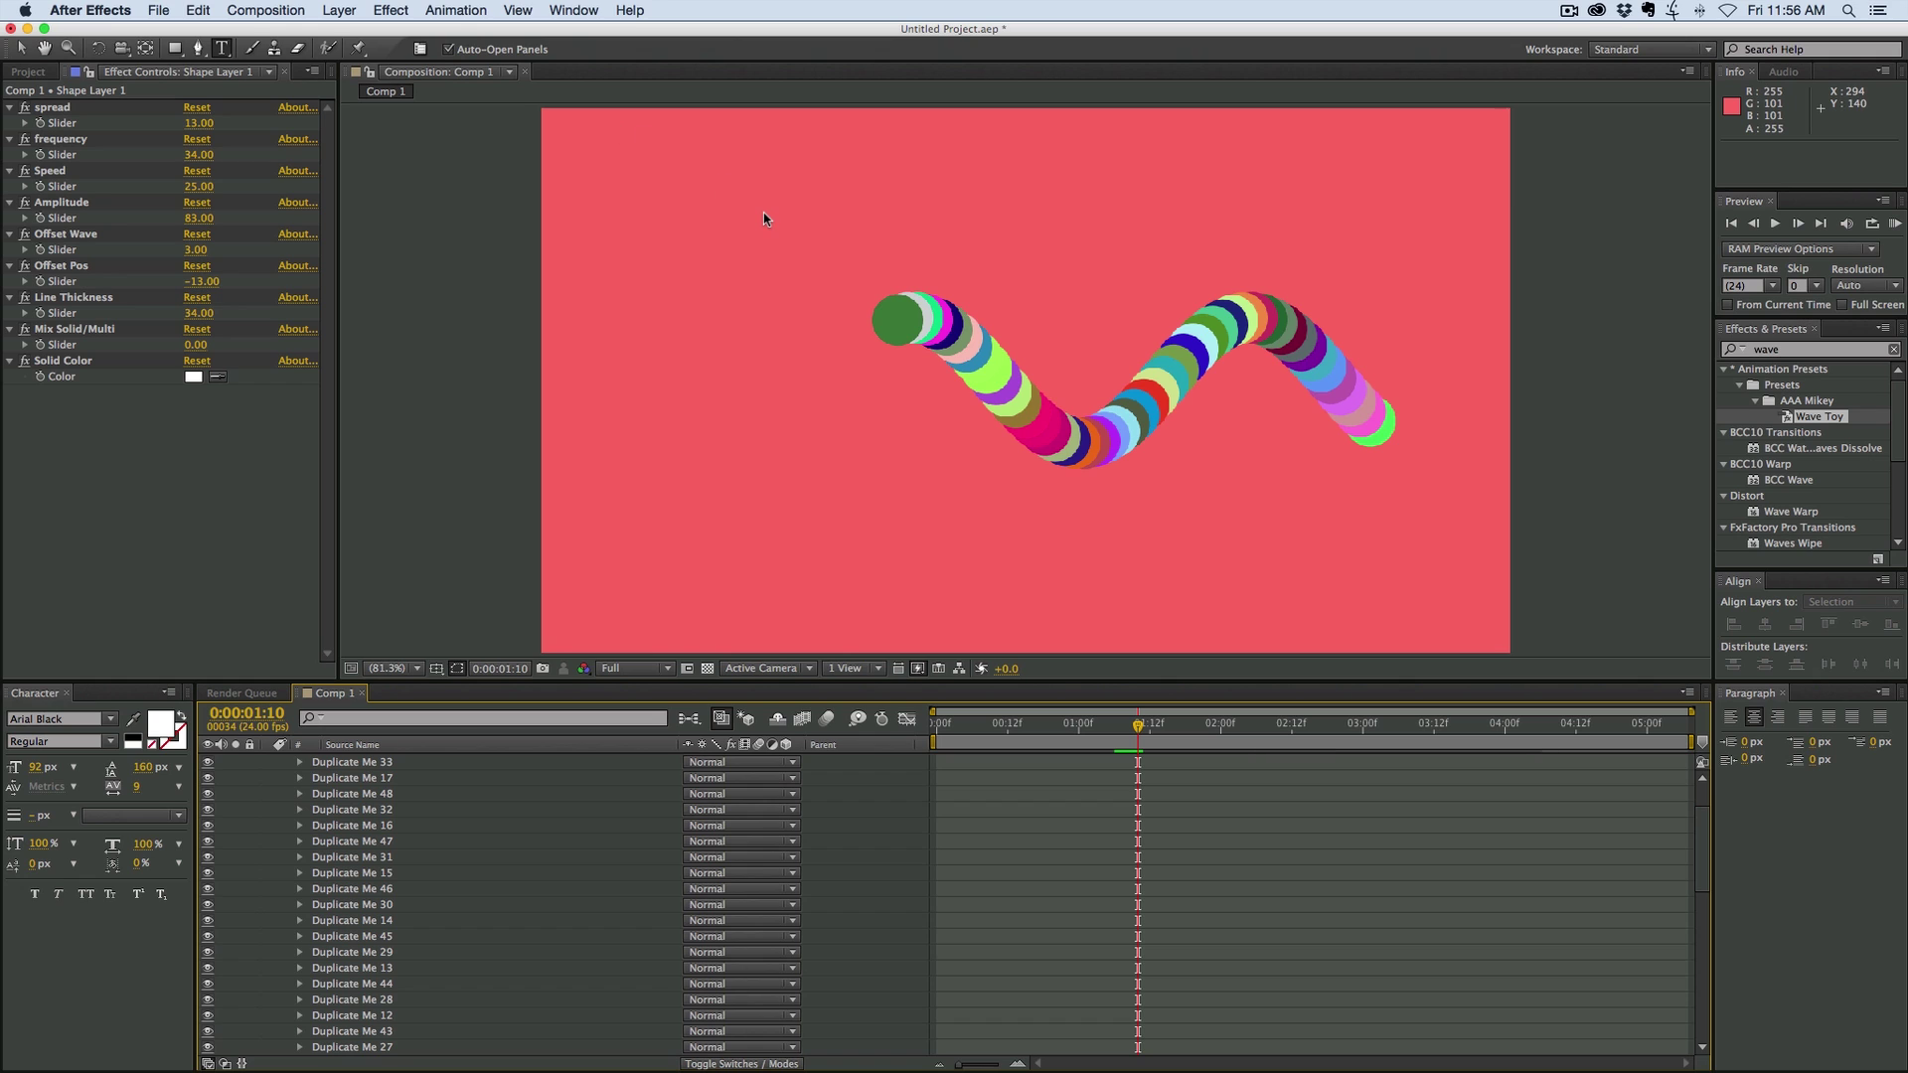
pyautogui.scroll(2, 450, 803)
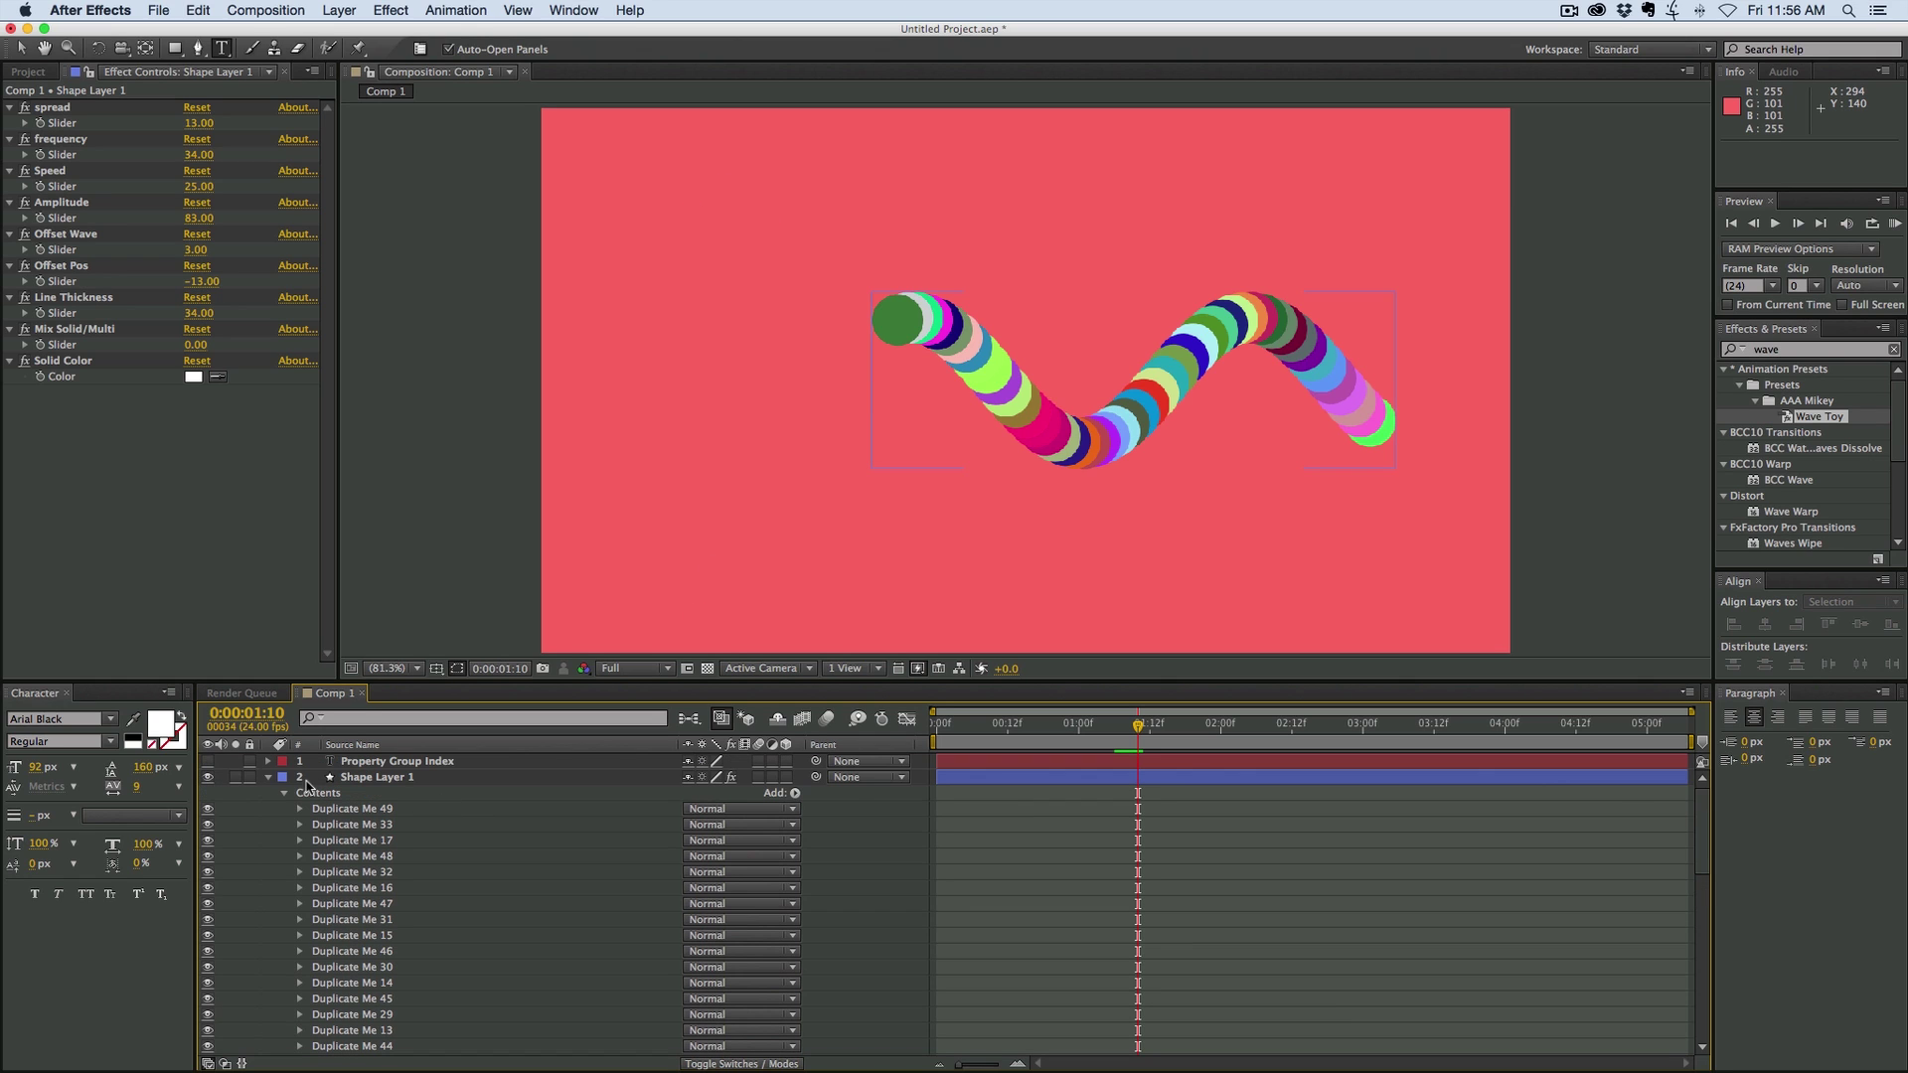
# Duplicate Shape Layer 1 and drag the copy, Shape Layer 2, toward the upper left
pyautogui.click(271, 780)
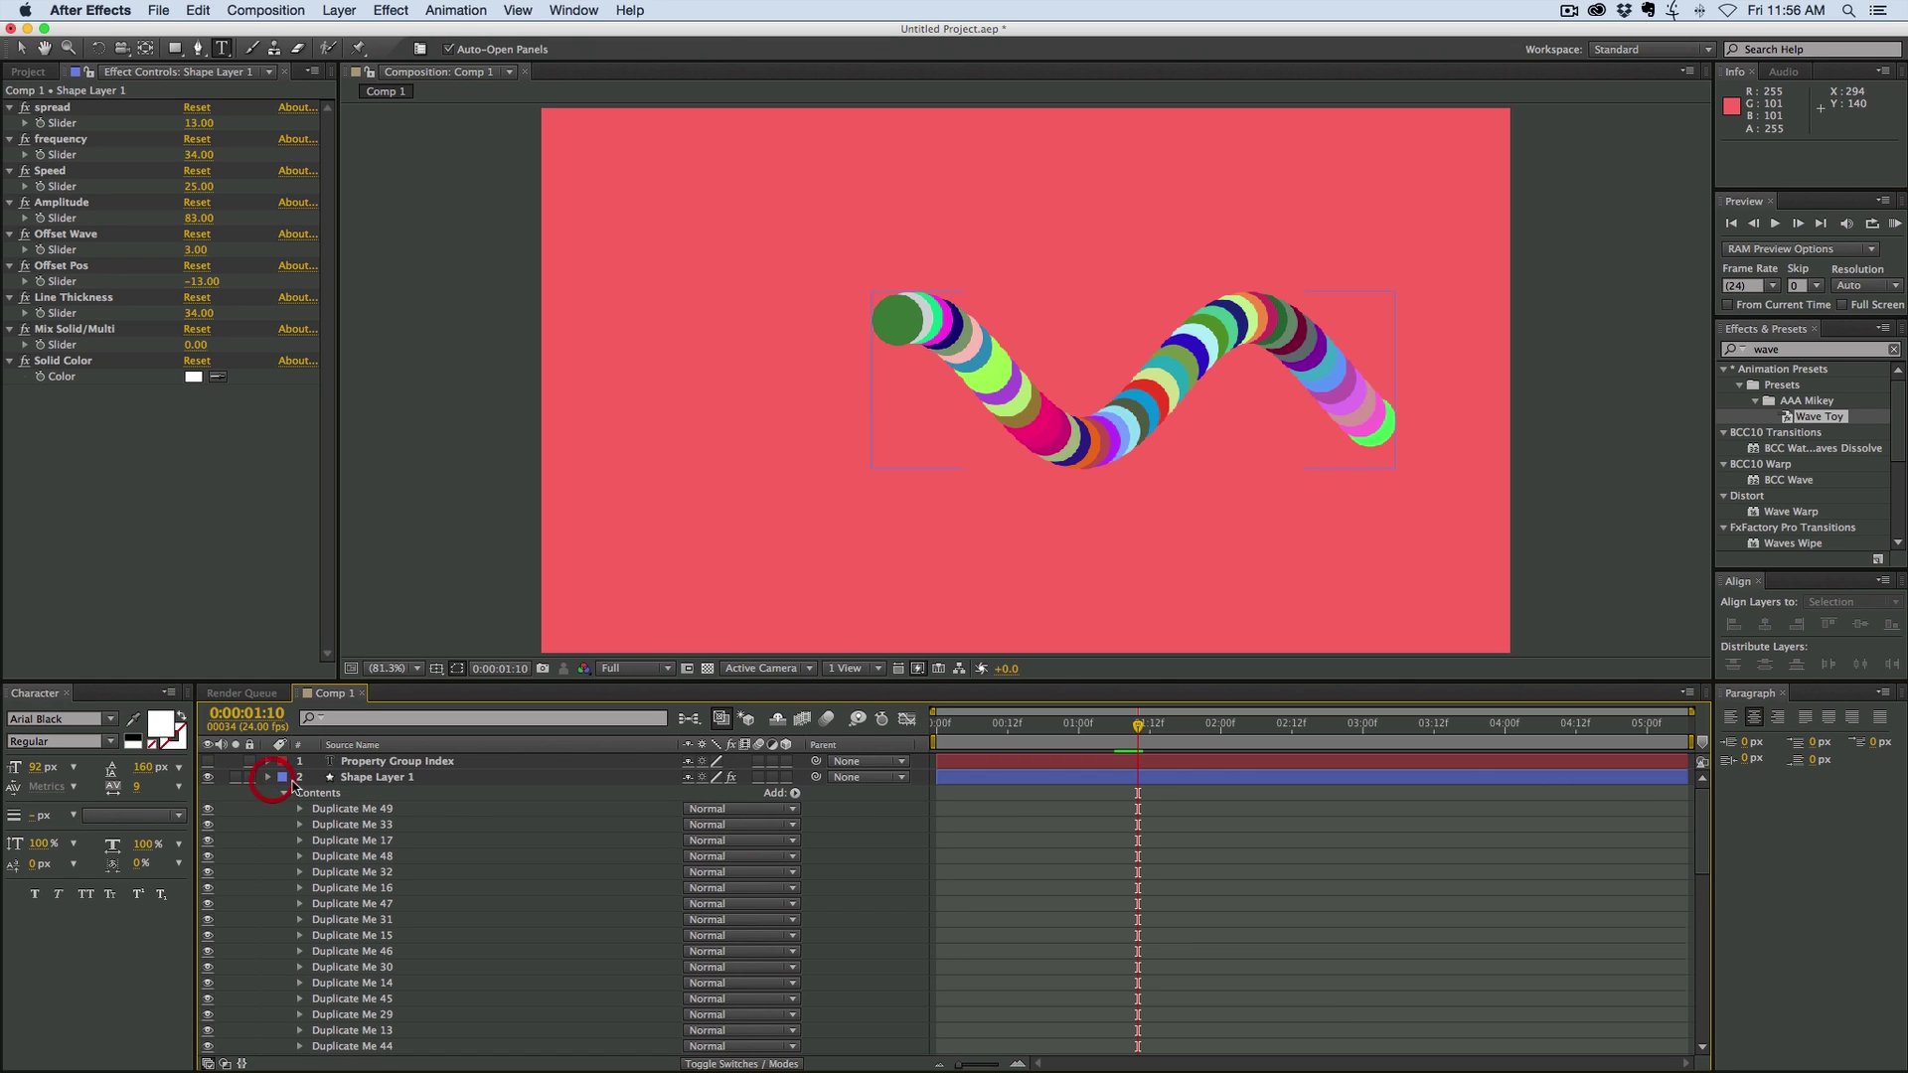
pyautogui.click(406, 777)
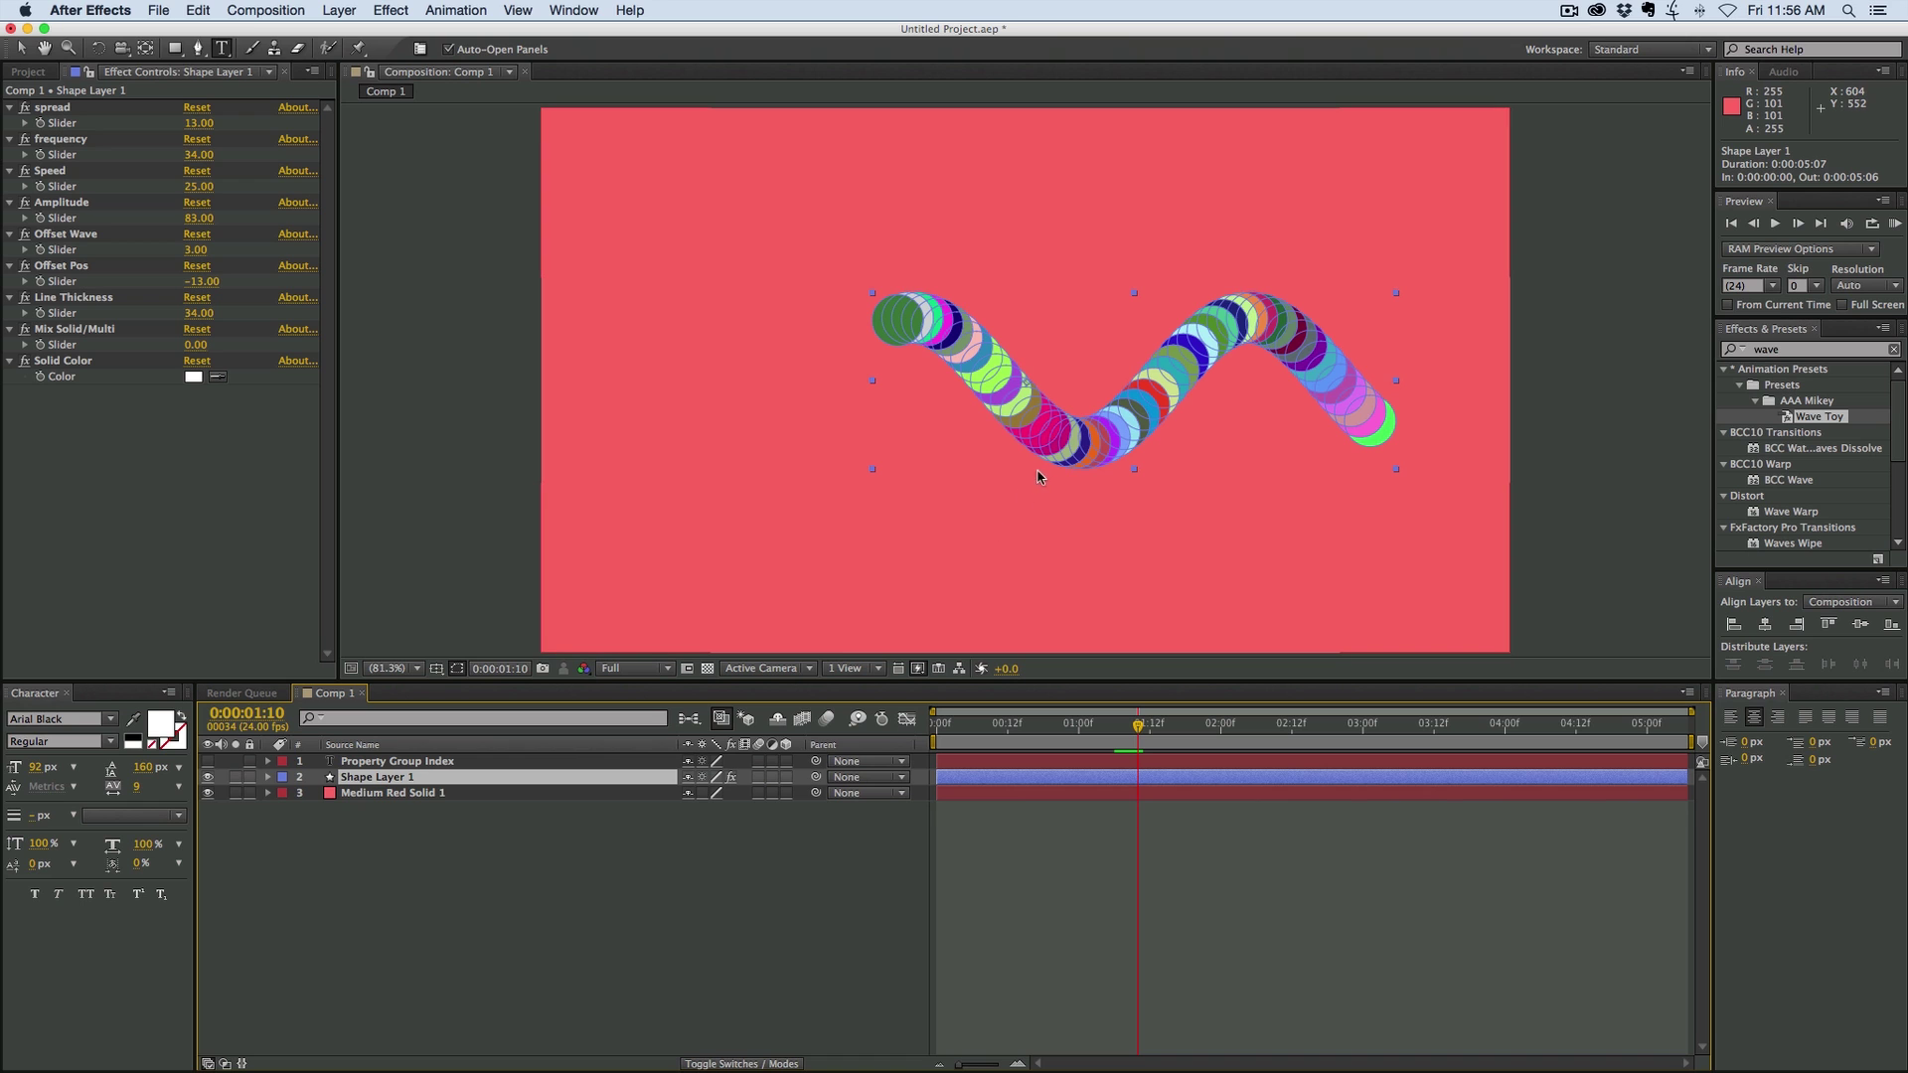
pyautogui.press('super+d')
pyautogui.press('v')
pyautogui.moveTo(1074, 446)
pyautogui.mouseDown()
pyautogui.moveTo(924, 556)
pyautogui.moveTo(621, 566)
pyautogui.moveTo(760, 269)
pyautogui.mouseUp()
# Preview and scrub the timeline to check both waves animating
pyautogui.press('space')
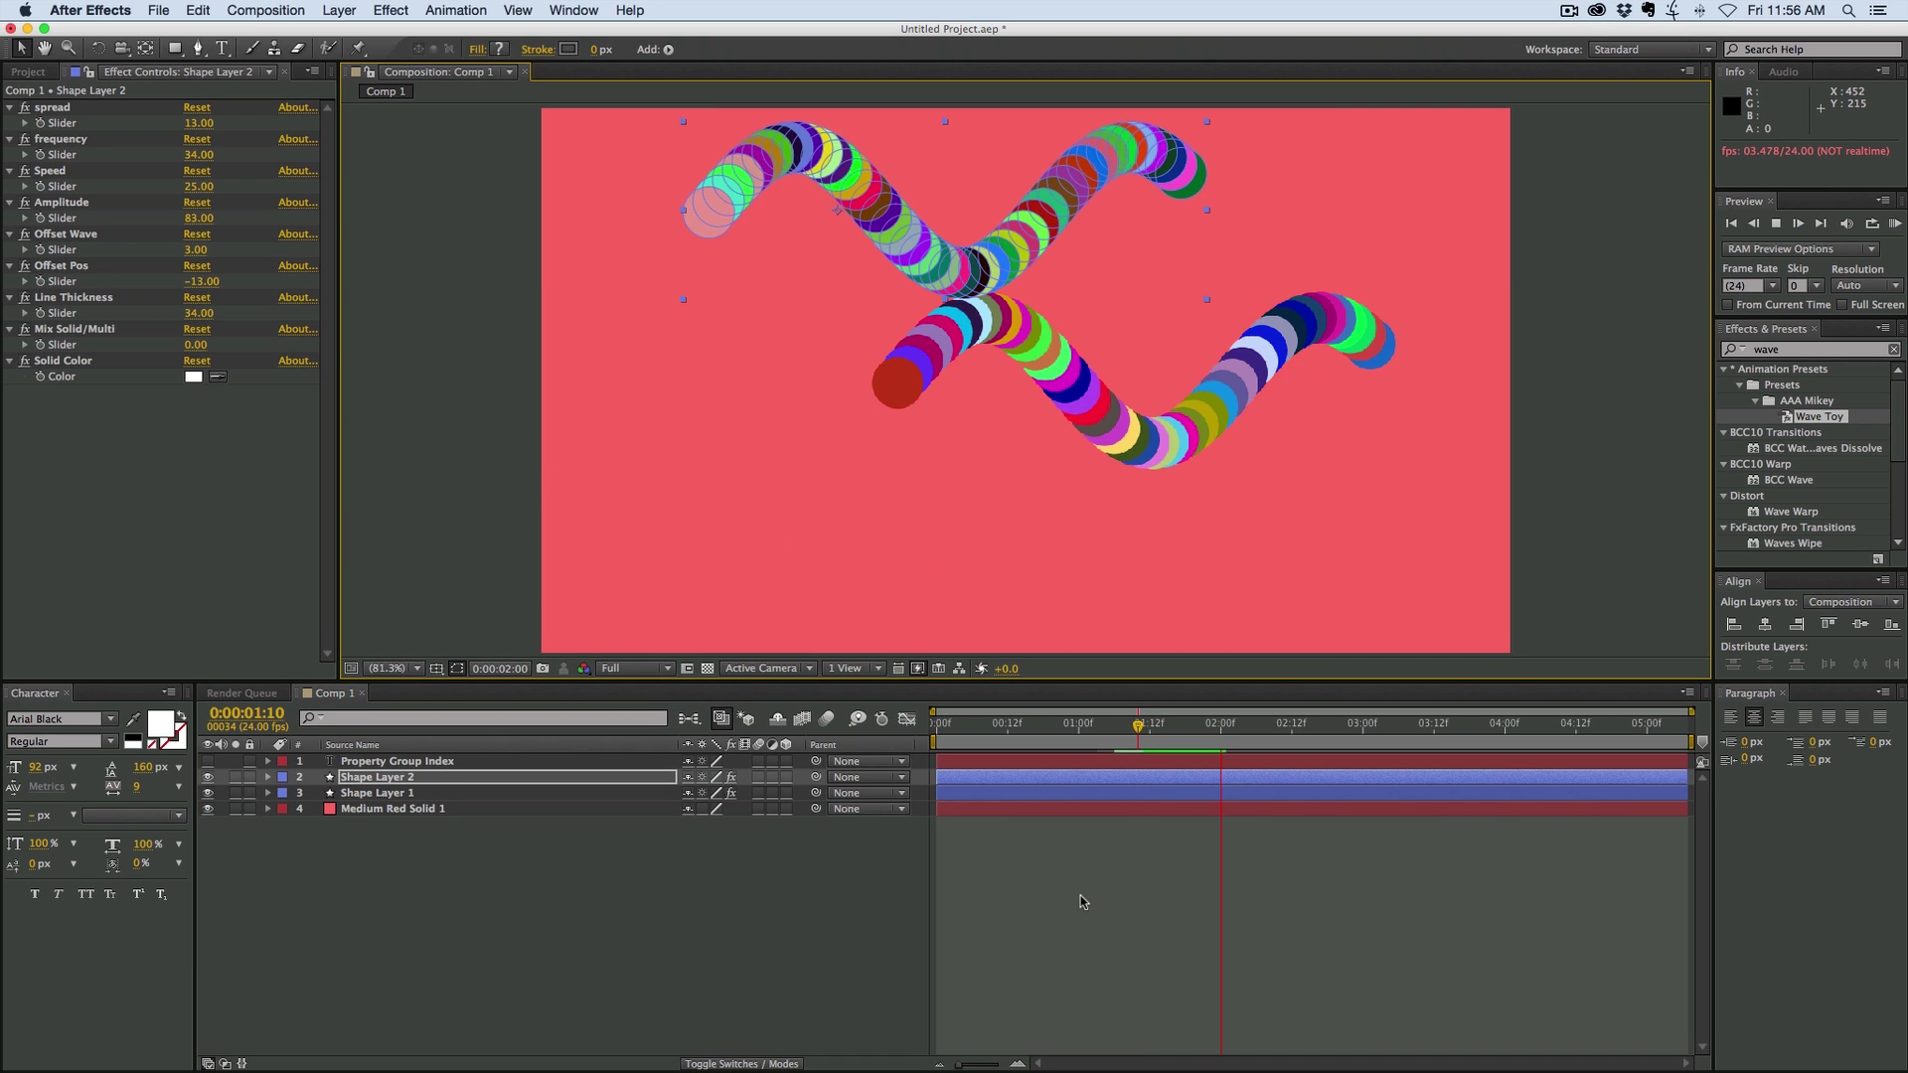
pyautogui.click(1377, 942)
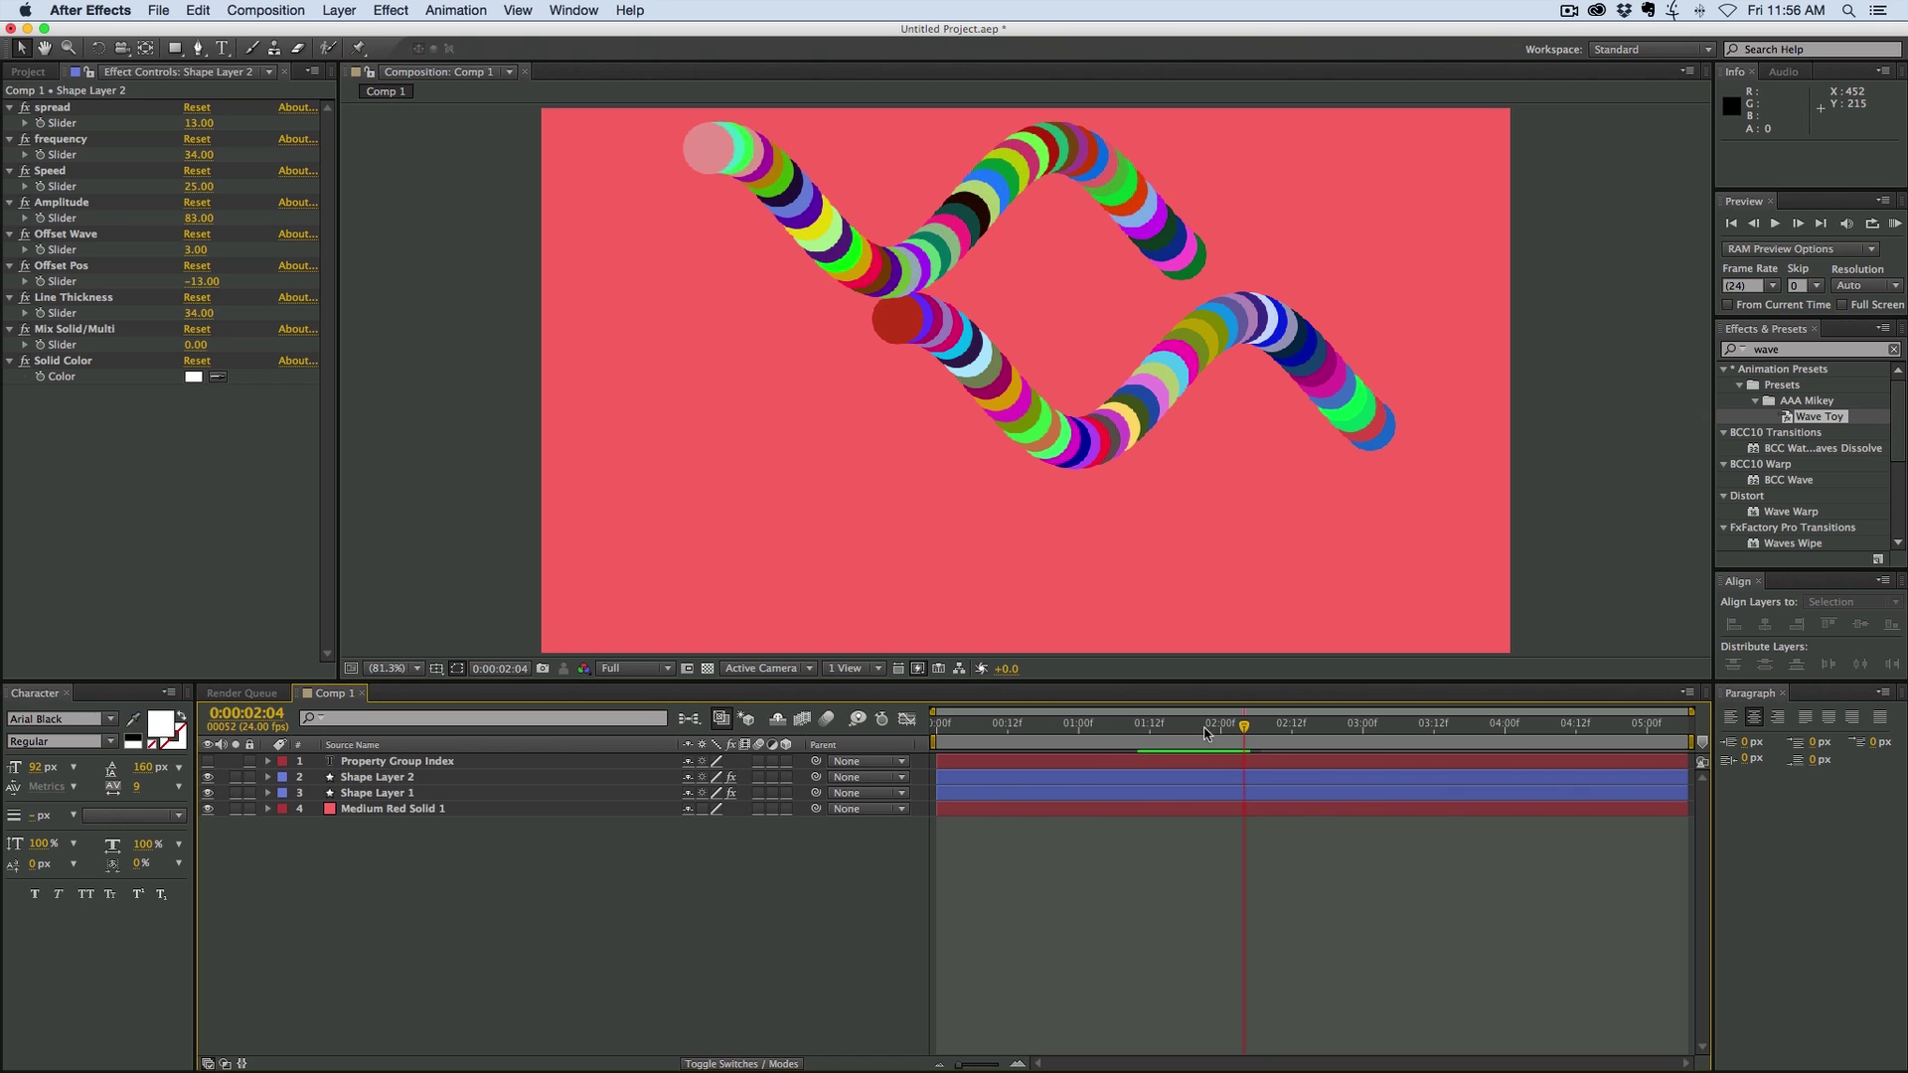
pyautogui.moveTo(1202, 734); pyautogui.dragTo(1173, 734)
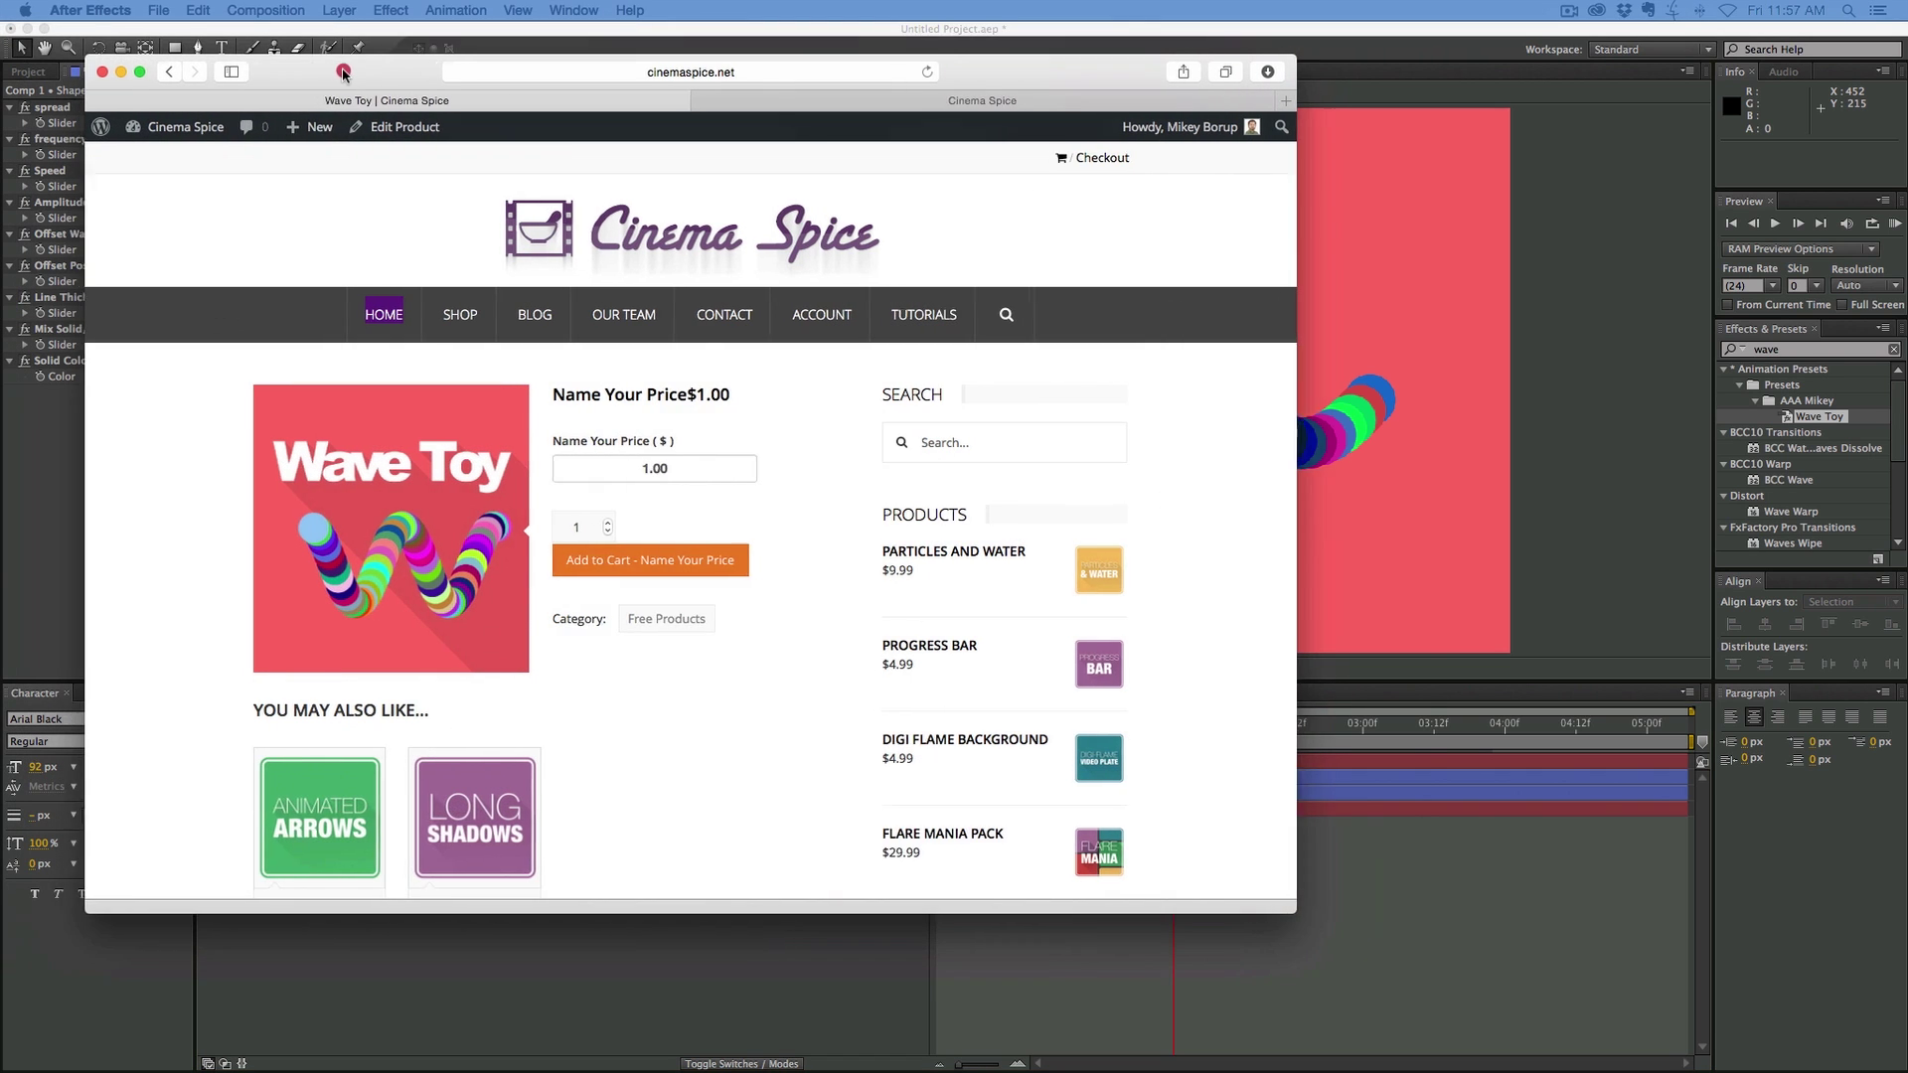
# Bring the Safari window with the cinemaspice.net Wave Toy product page to the front
pyautogui.click(438, 81)
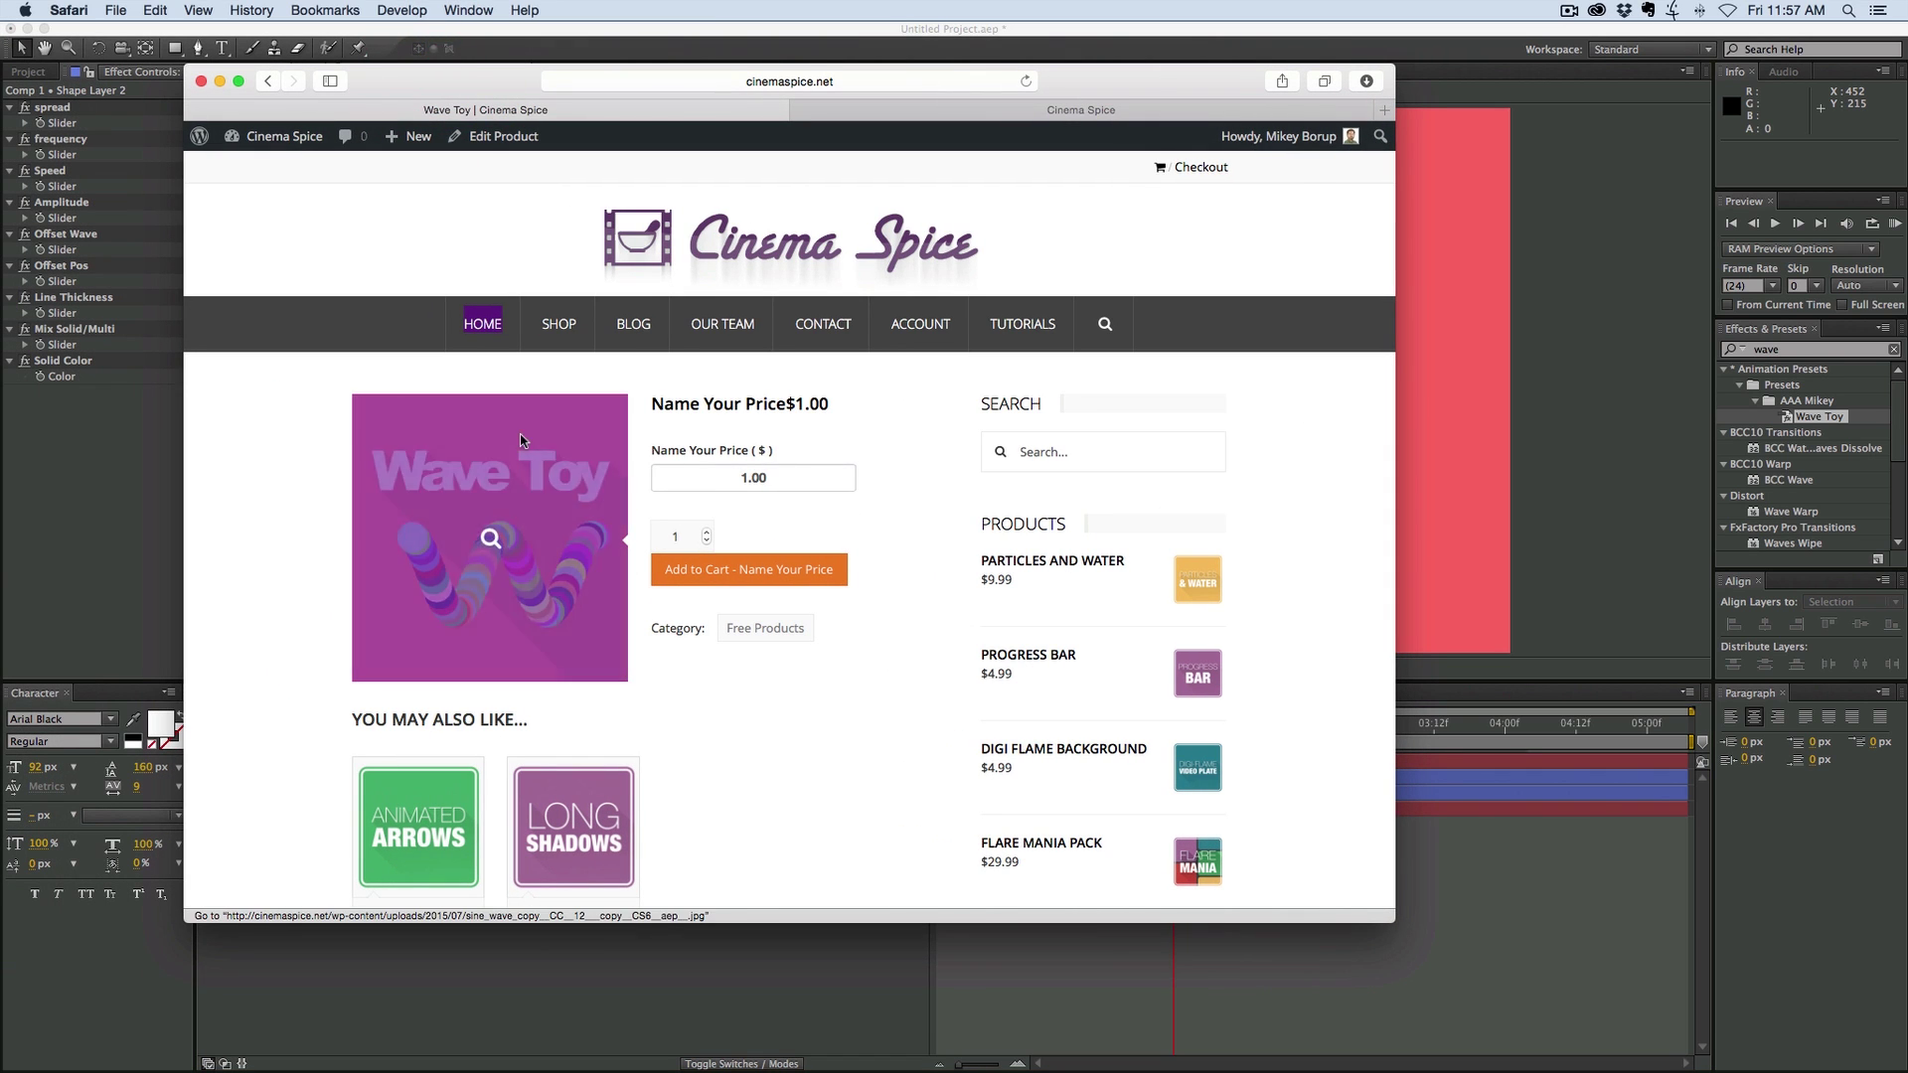